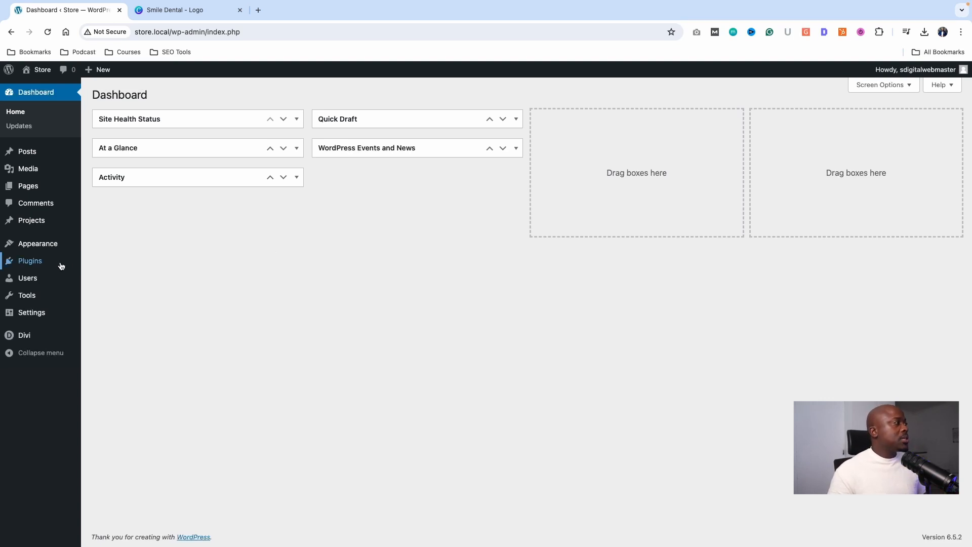
- Search the plugins available to add for "woocommerce"
mouse_move(51, 263)
left_click(130, 279)
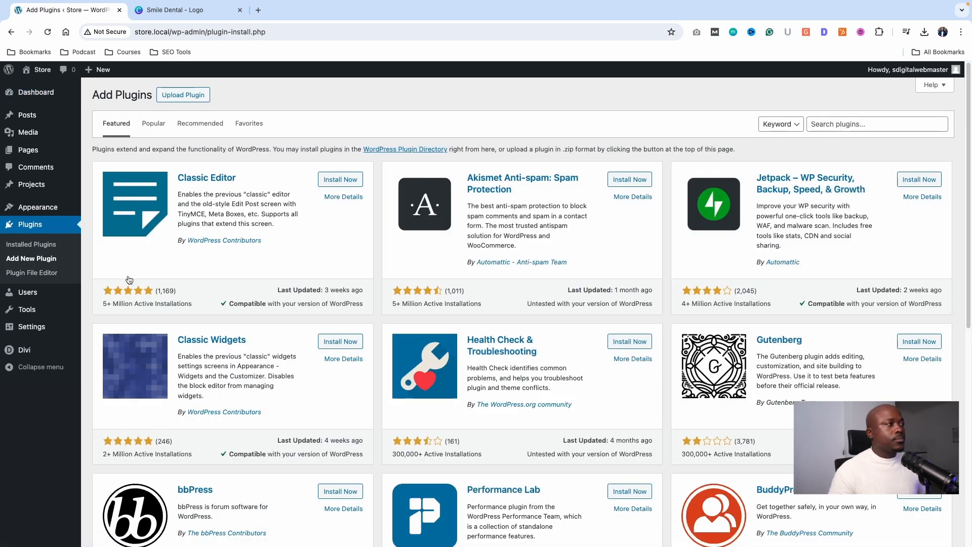
left_click(822, 128)
type("wooc")
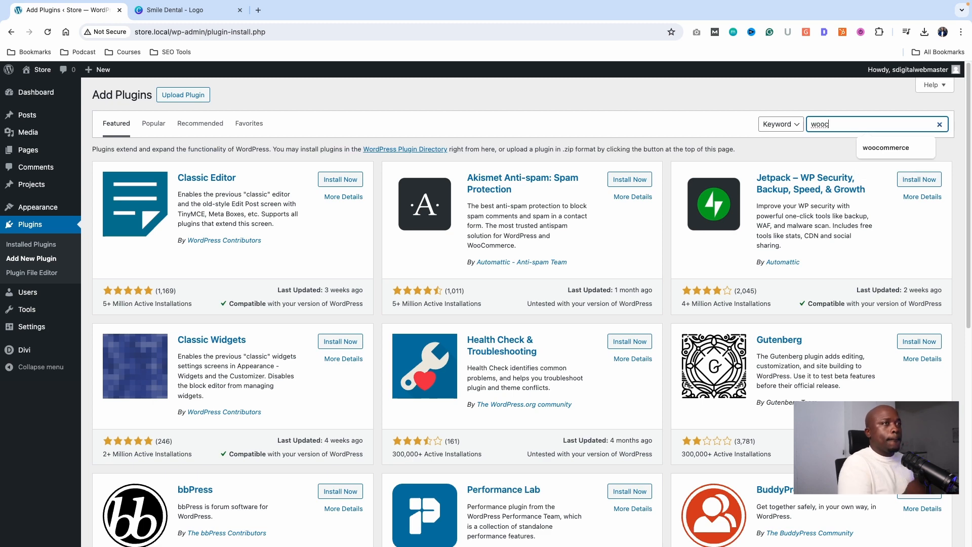
left_click(837, 125)
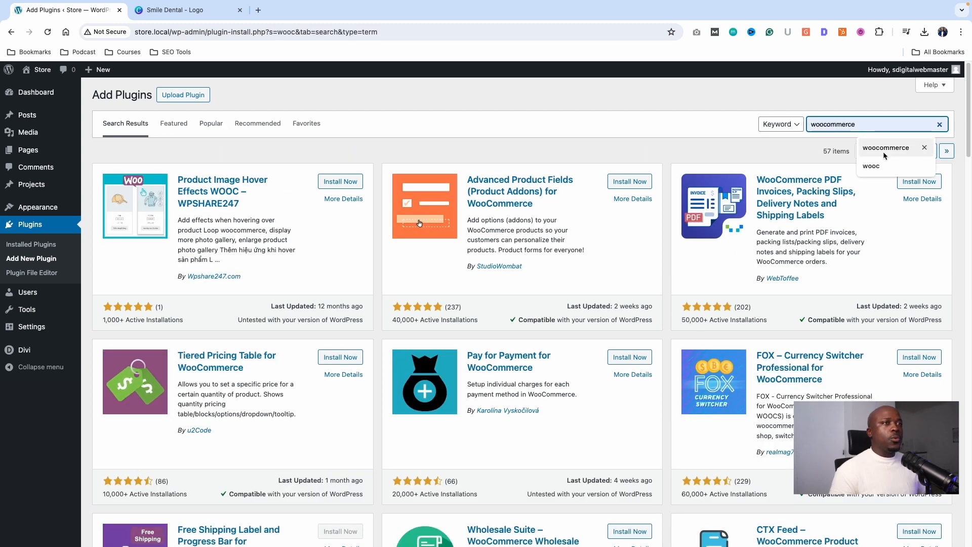
left_click(884, 152)
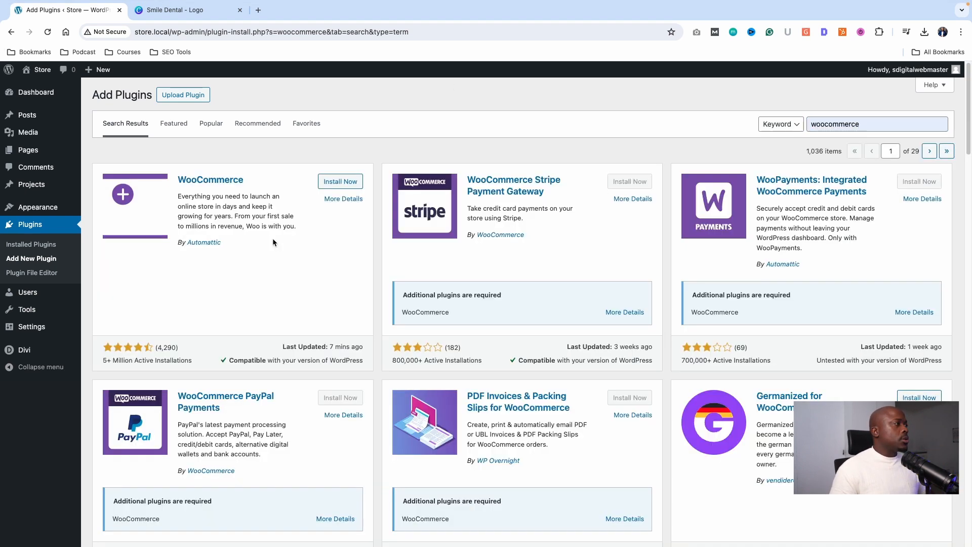
- Install and activate the WooCommerce plugin by Automattic
left_click(335, 182)
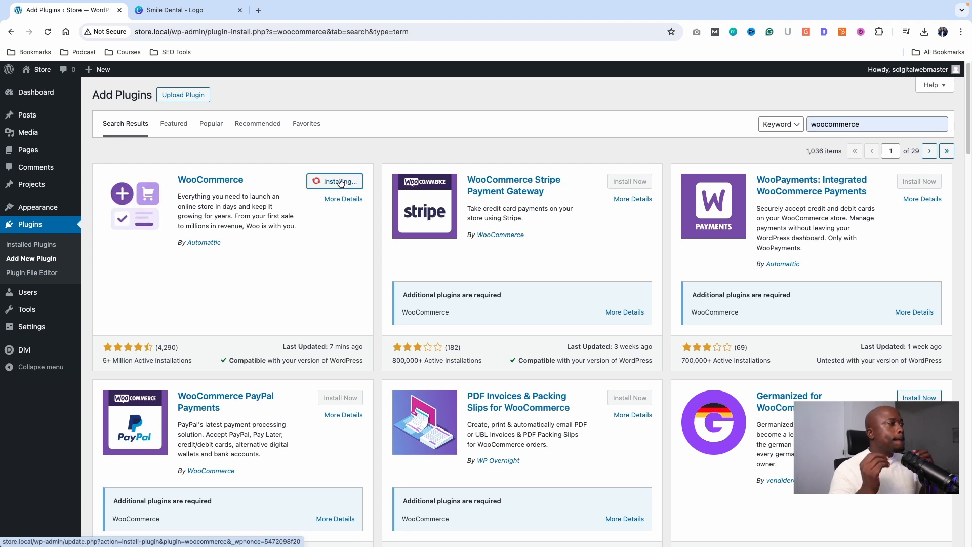
left_click(342, 183)
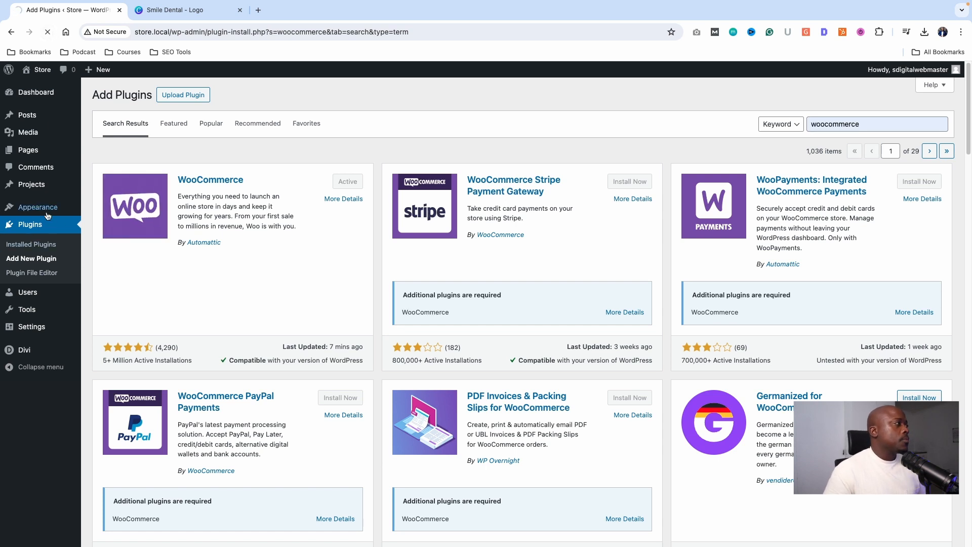
- Open the overview of the site's installed themes
mouse_move(49, 213)
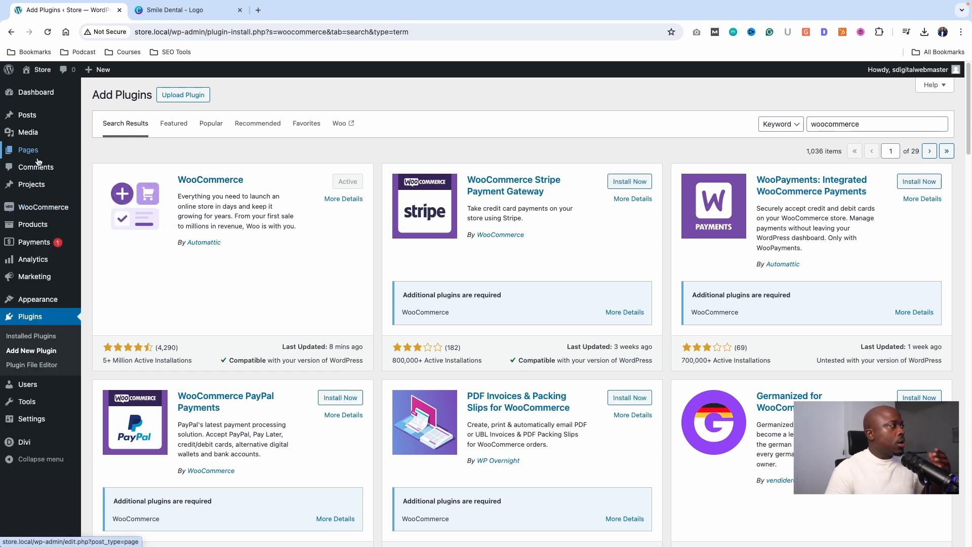
mouse_move(46, 299)
left_click(116, 303)
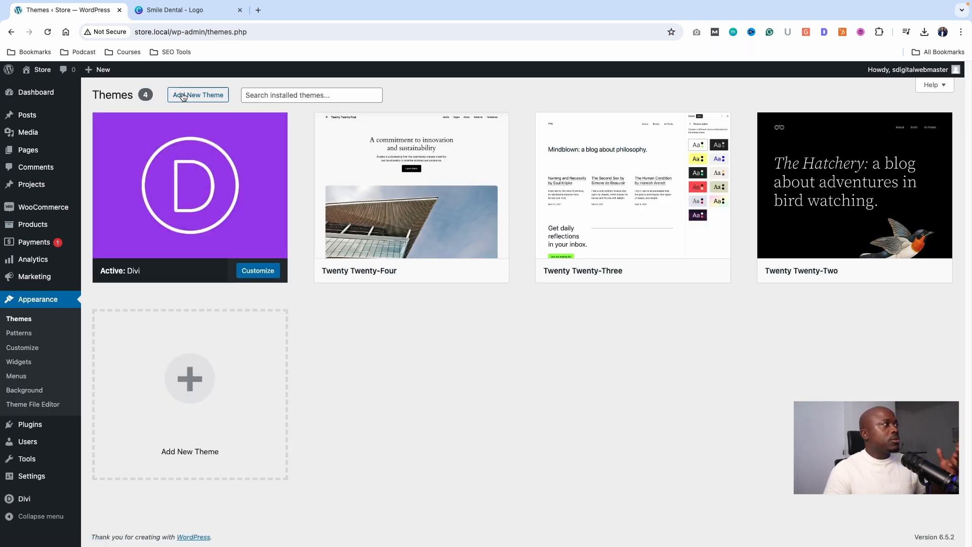
- Compare the yearly and lifetime Divi plans on elegantthemes.com in a separate browser tab, and close that tab
left_click(259, 10)
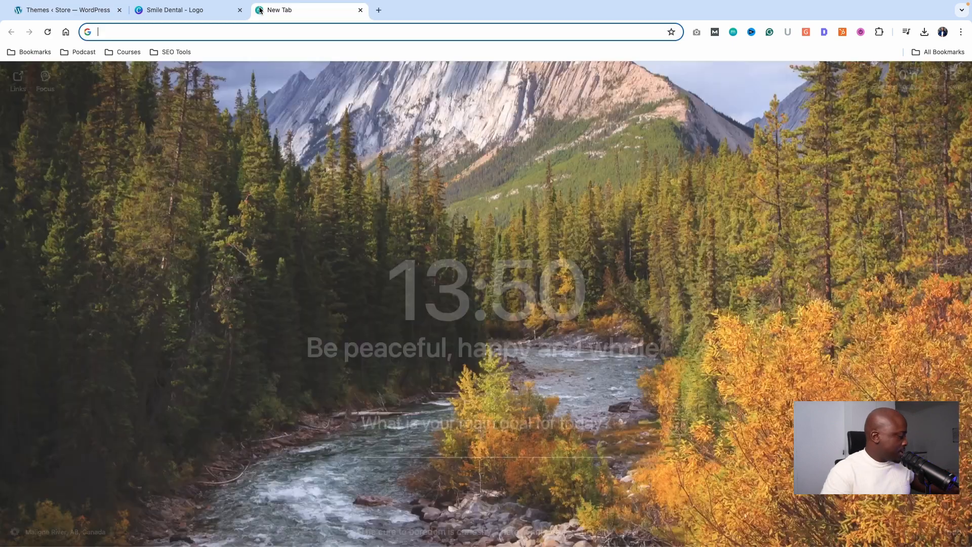
type("el")
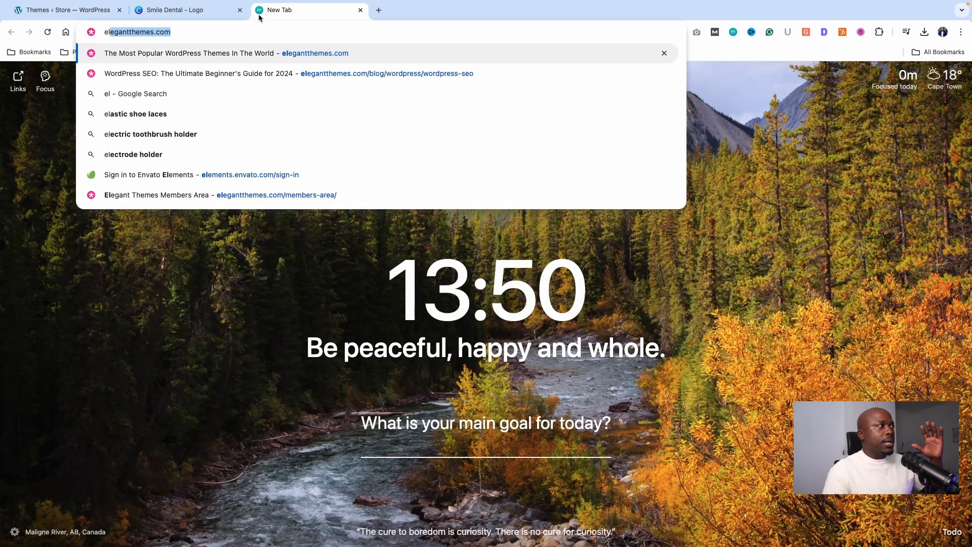
key("Return")
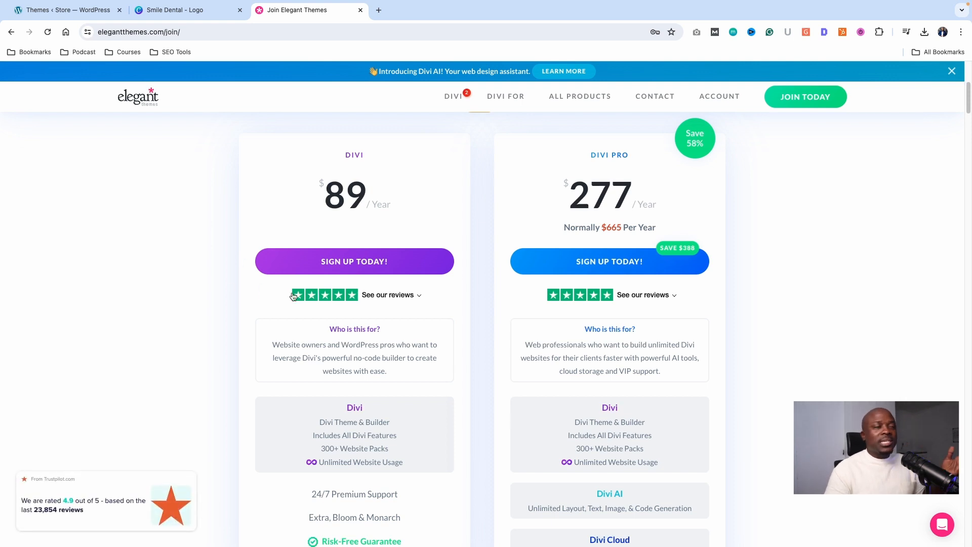
scroll(435, 320, "up", 1)
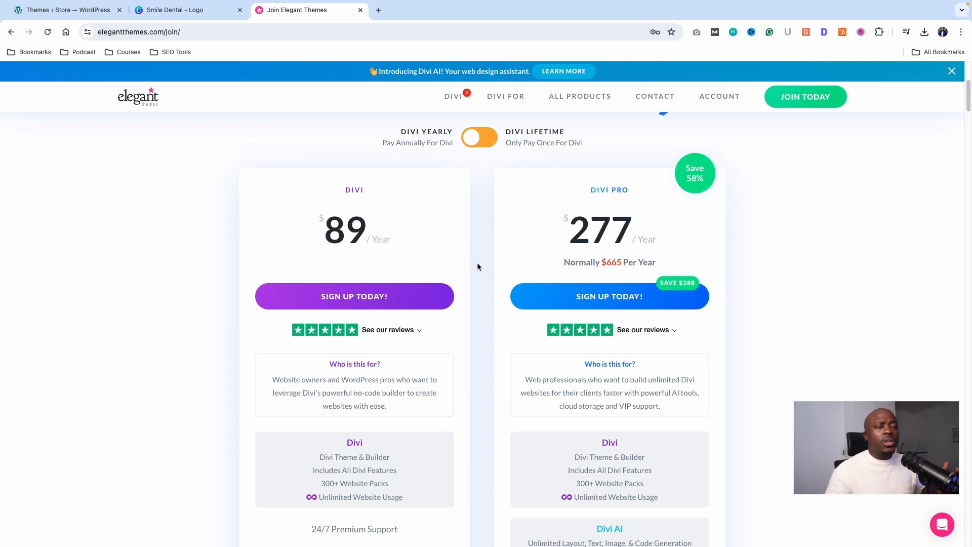
left_click(481, 144)
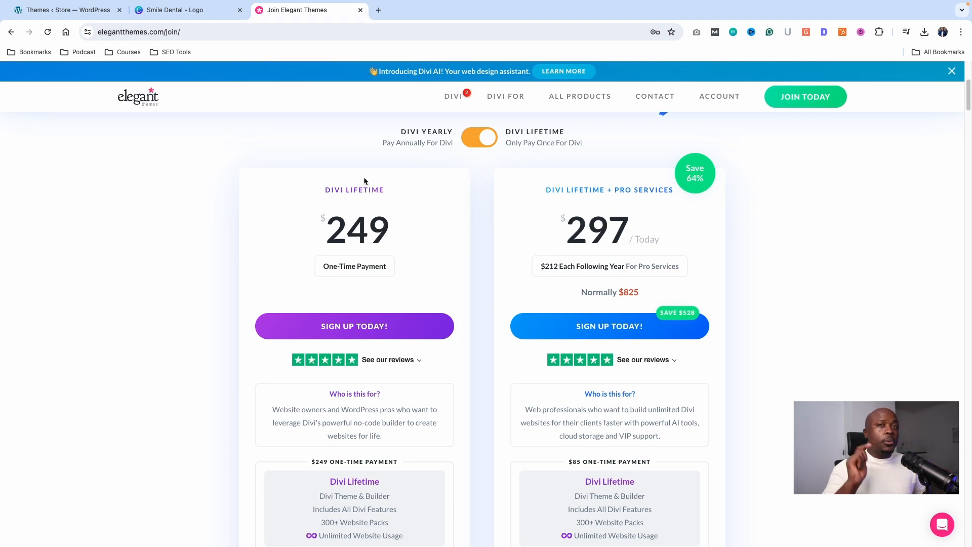
left_click(360, 10)
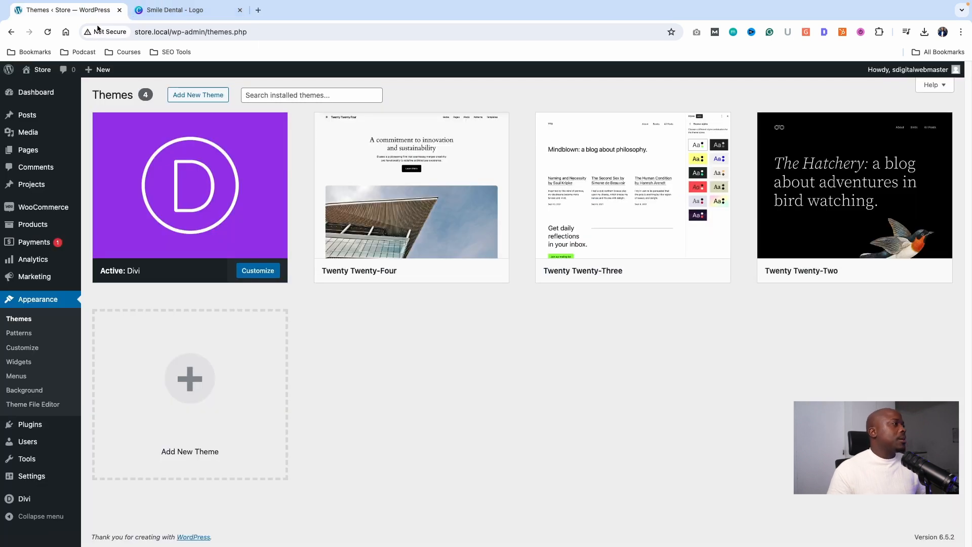
mouse_move(187, 185)
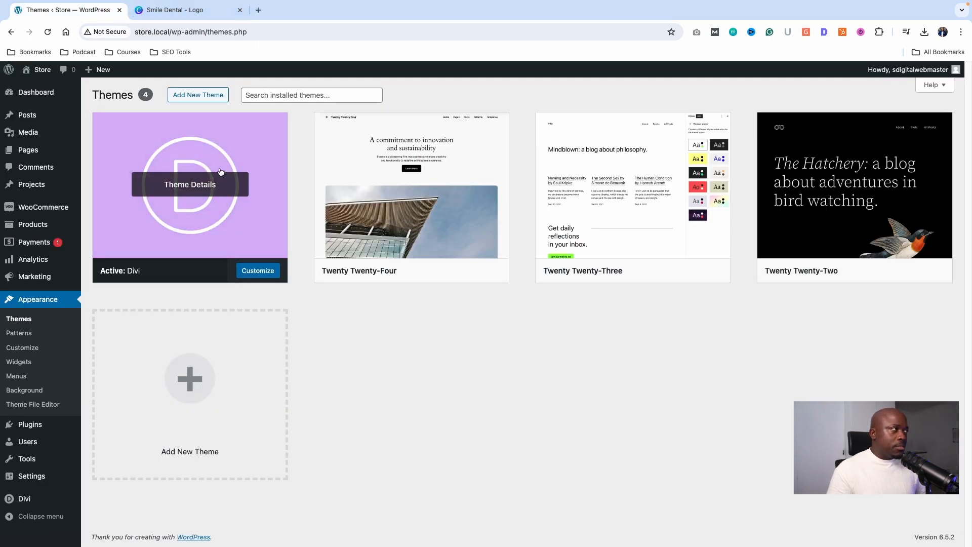
left_click(192, 99)
left_click(195, 101)
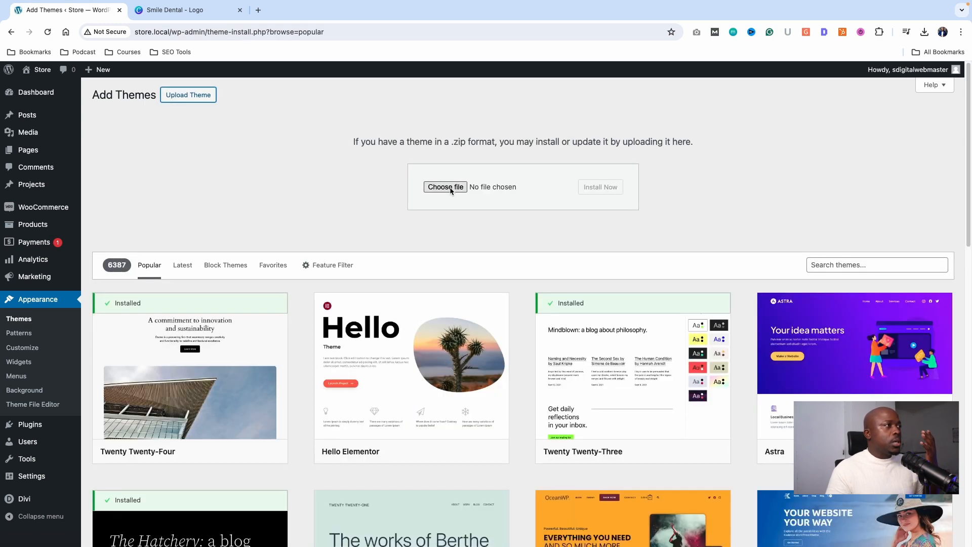
left_click(446, 187)
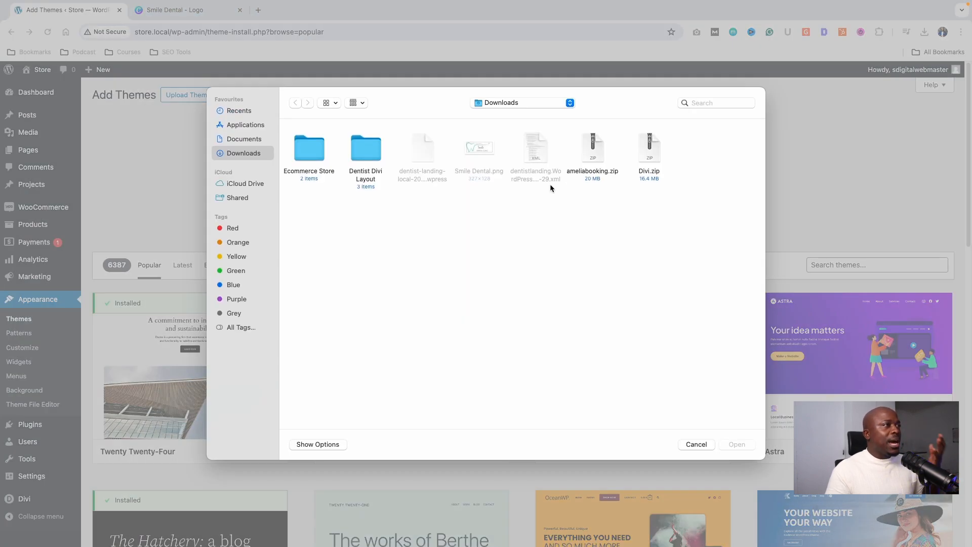
left_click(650, 151)
left_click(706, 445)
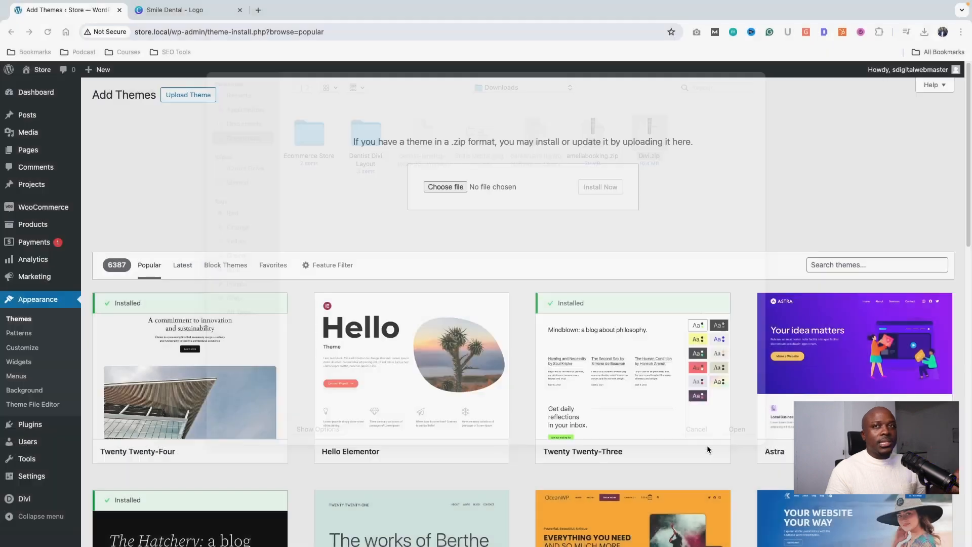
- Examine the username and API key fields in the Updates section of the Divi Theme Options
left_click(26, 498)
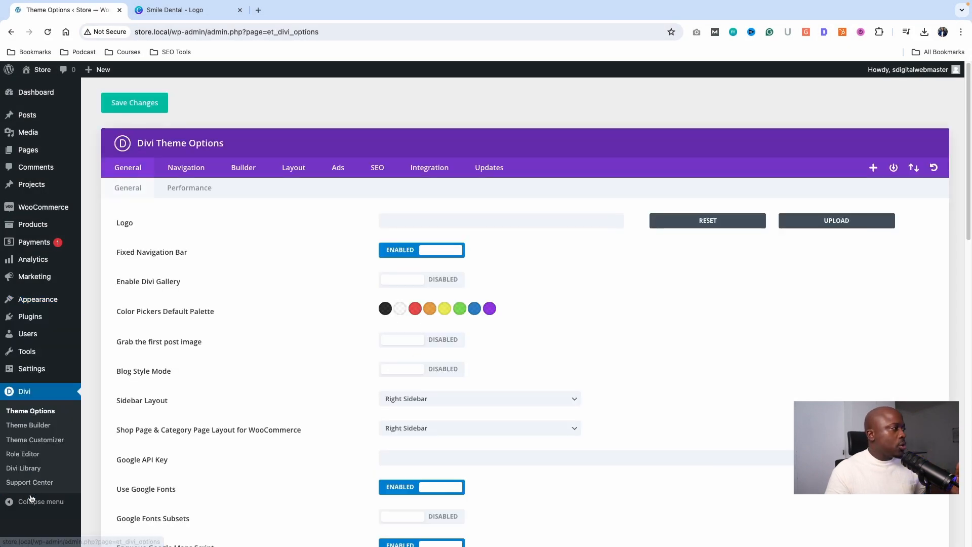
left_click(483, 174)
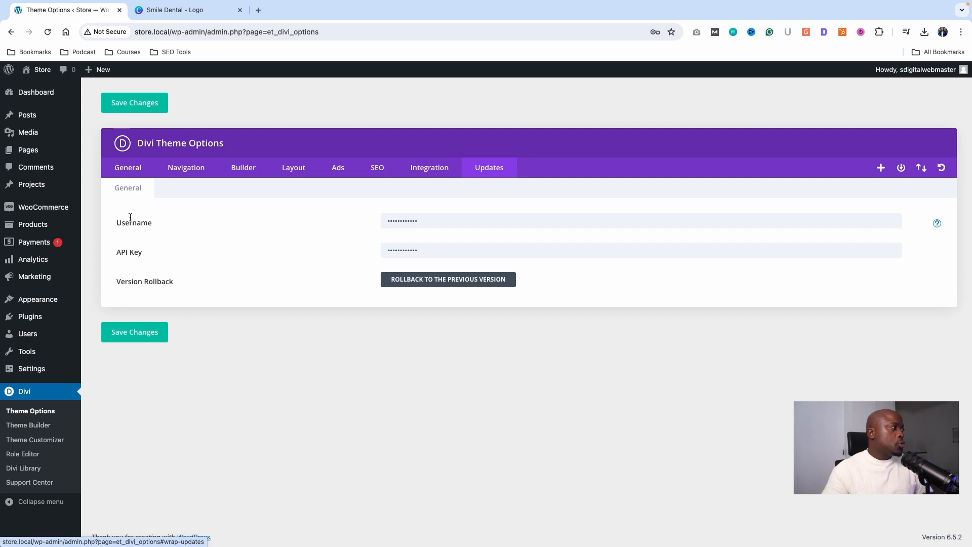
- Start the WooCommerce store setup and describe the business as already selling, with the answer "No, I'm selling offline"
left_click(47, 210)
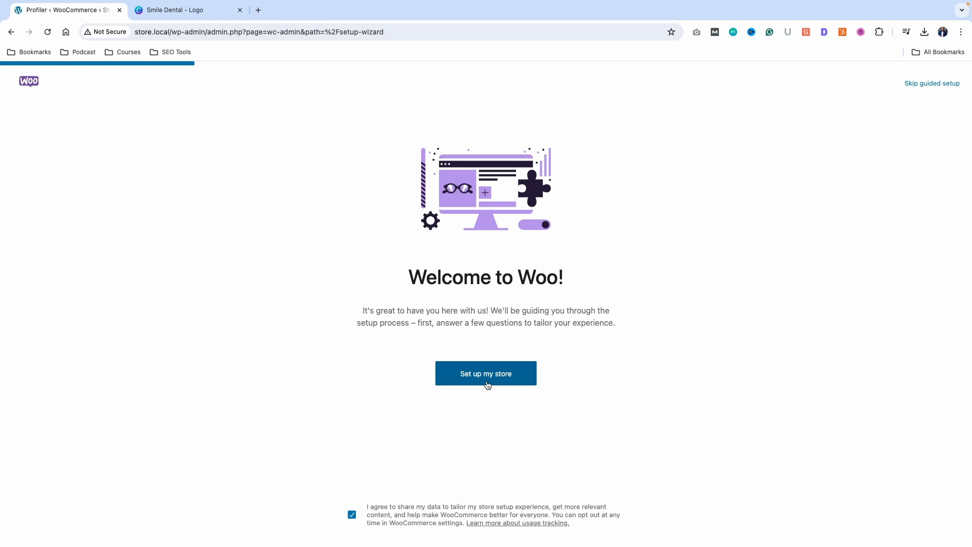
left_click(487, 385)
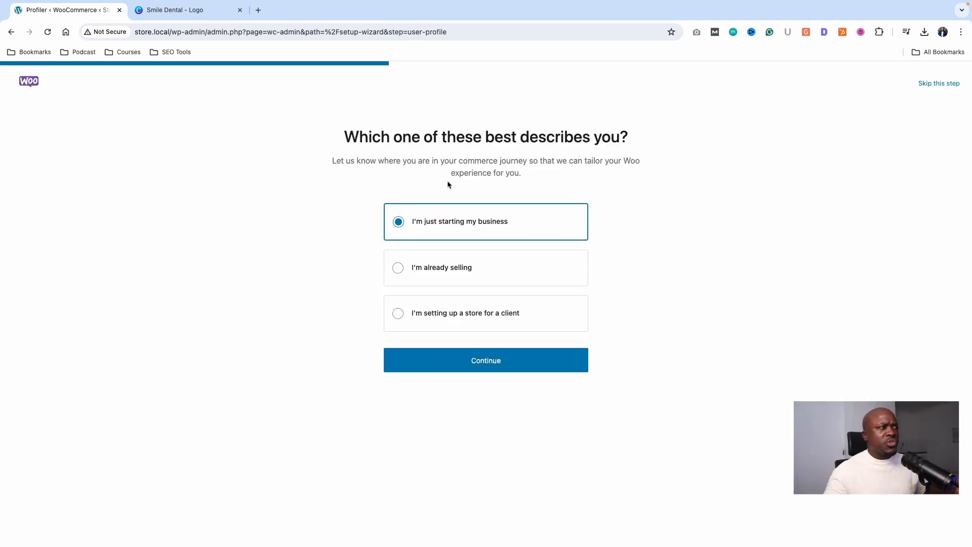
left_click(457, 279)
left_click(463, 315)
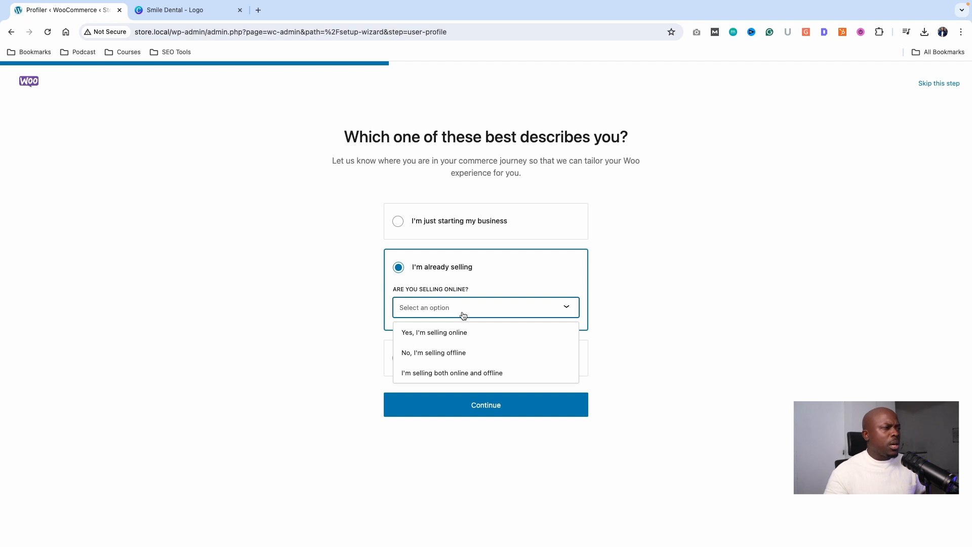
left_click(458, 362)
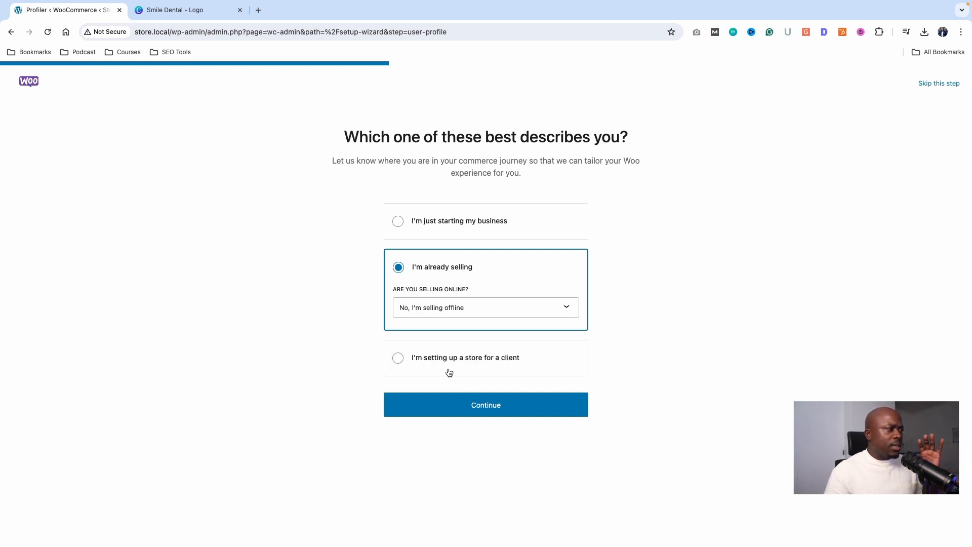
left_click(467, 404)
- Check the brand name on the logo design in Canva and name the store "Salford & cO" in the WooCommerce setup
left_click(427, 229)
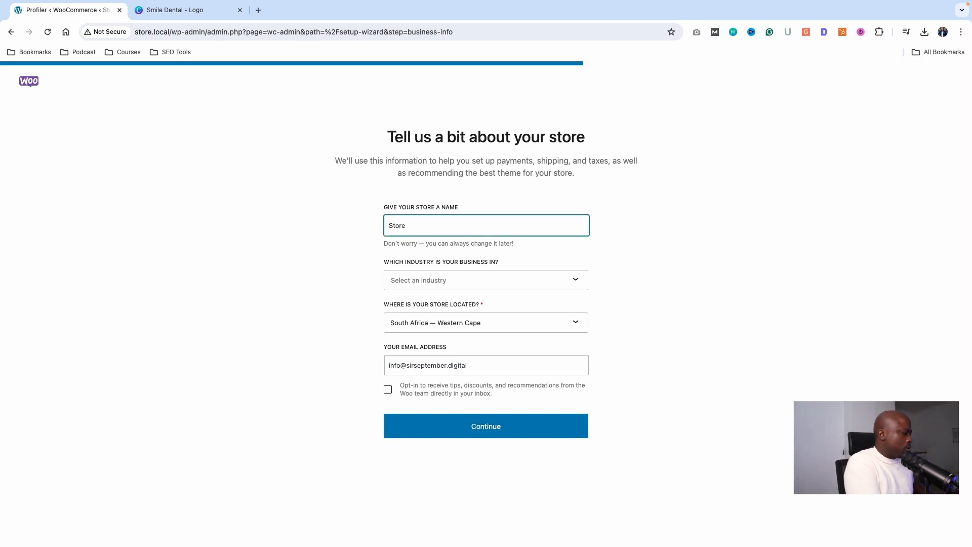
key("ctrl+Tab")
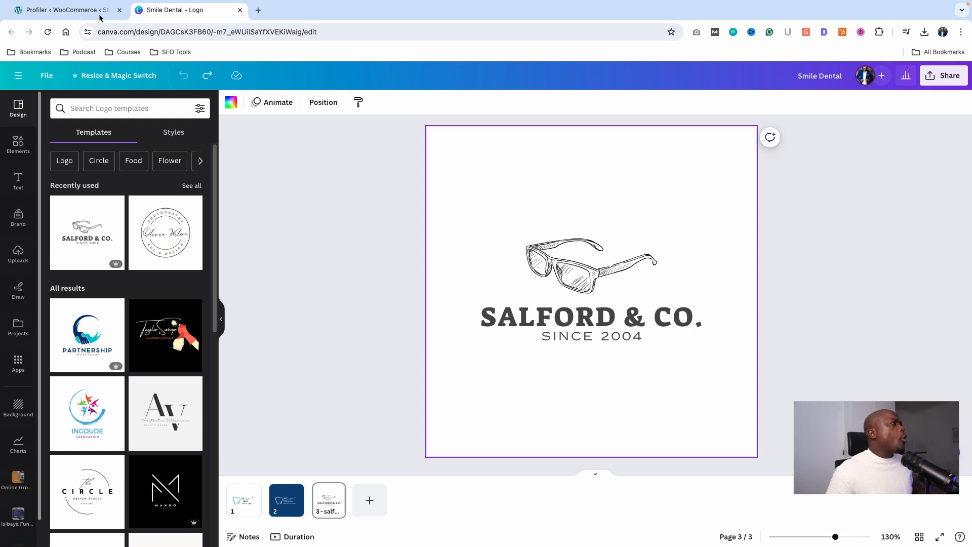
left_click(66, 11)
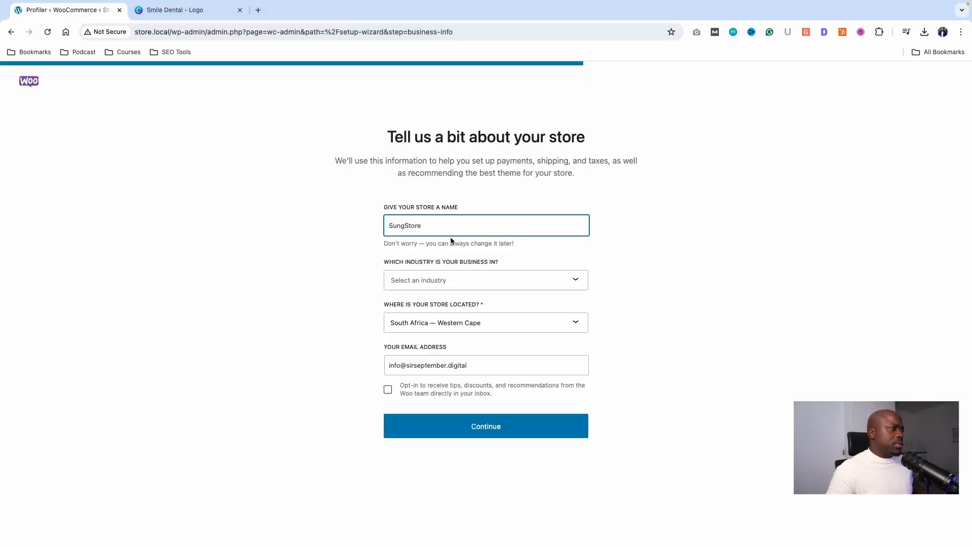
left_click_drag(444, 228, 377, 224)
type("Salford ")
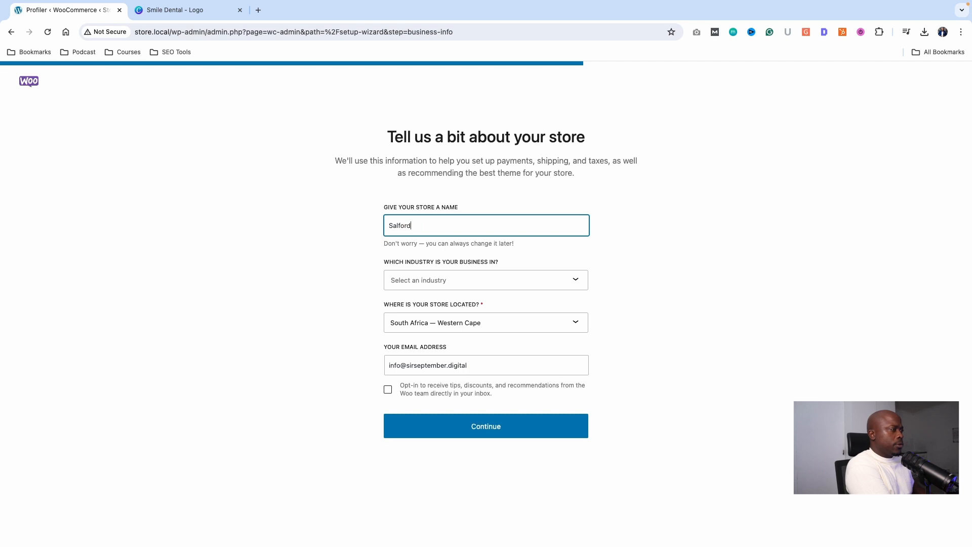
type("& cO")
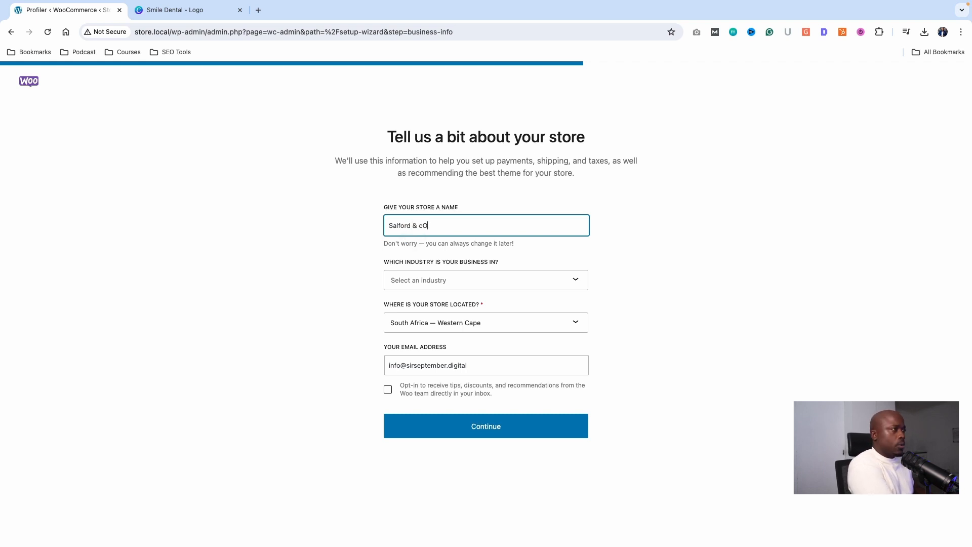
key("Caps_Lock")
- Set the store's industry to Clothing and accessories and submit the store details
left_click(481, 278)
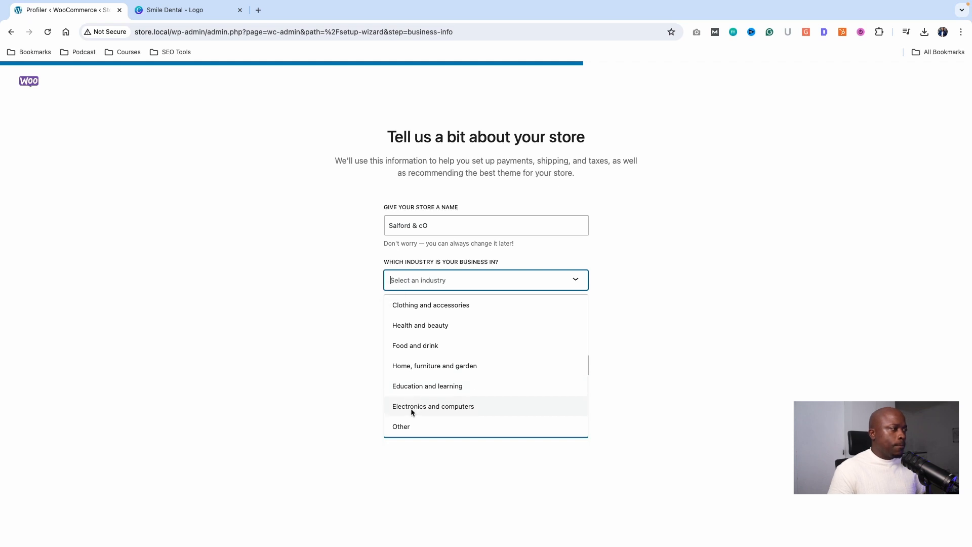
left_click(432, 306)
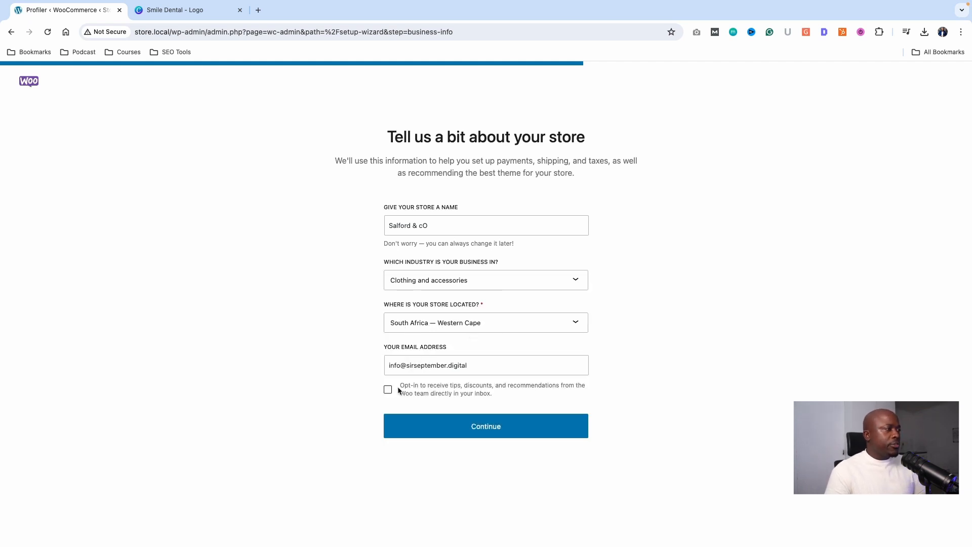
left_click(414, 431)
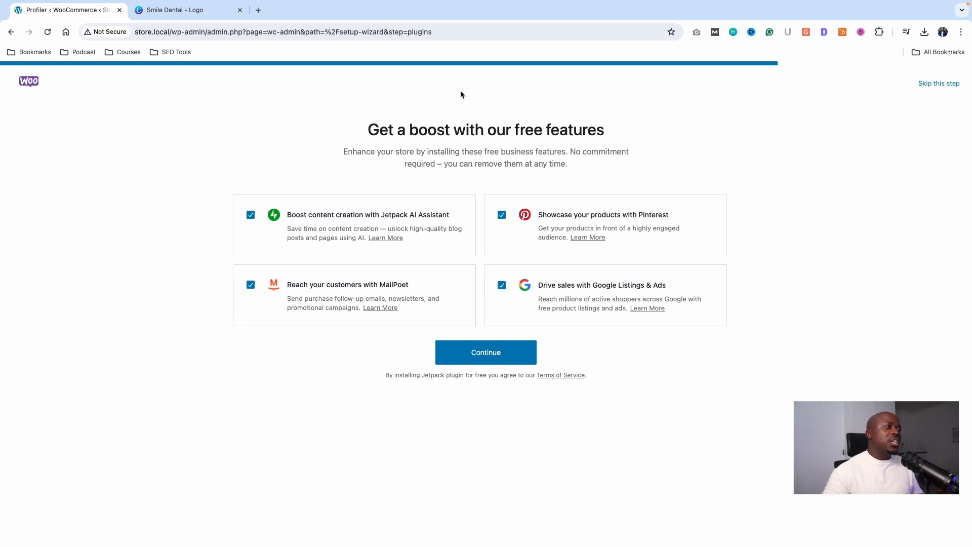
- Deselect the Google Listings & Ads, Pinterest, Jetpack AI Assistant and MailPoet features and finish the store setup
left_click(503, 287)
left_click(502, 215)
left_click(250, 215)
left_click(251, 284)
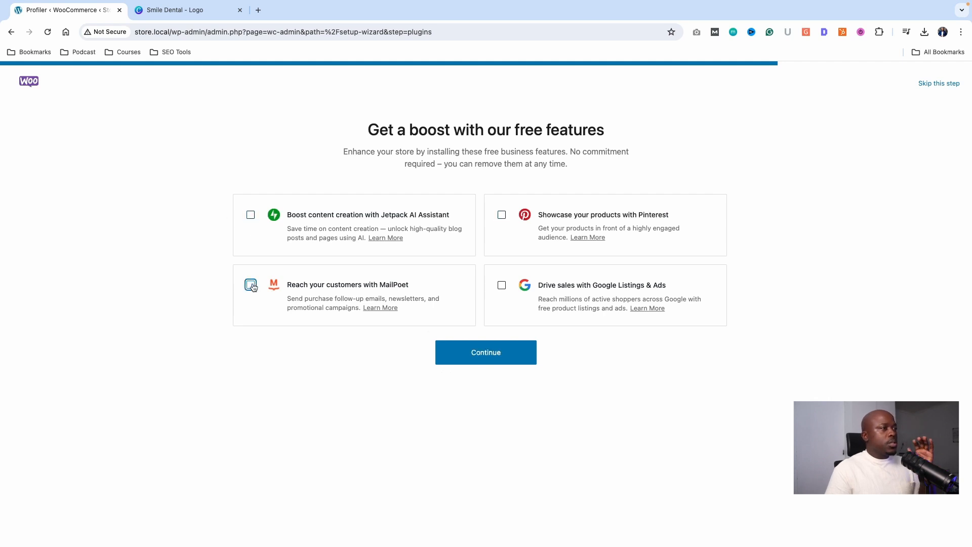
left_click(501, 347)
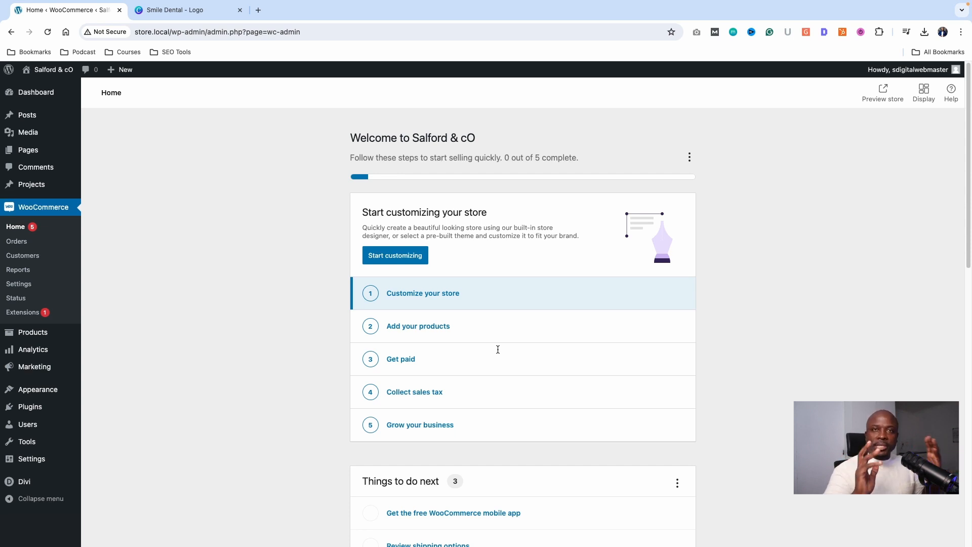
- Start adding a new physical product from scratch and name it "Black Sunglasses"
left_click(449, 332)
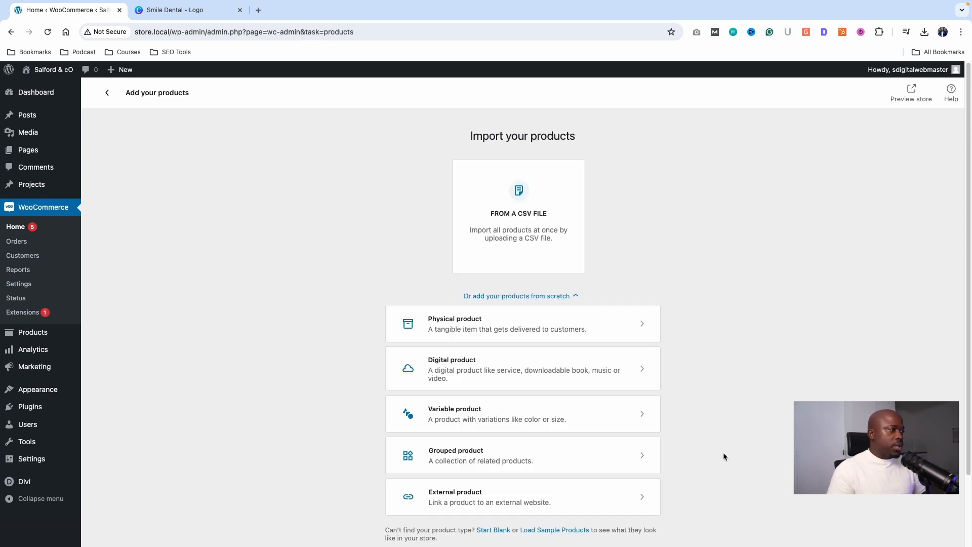
left_click(450, 338)
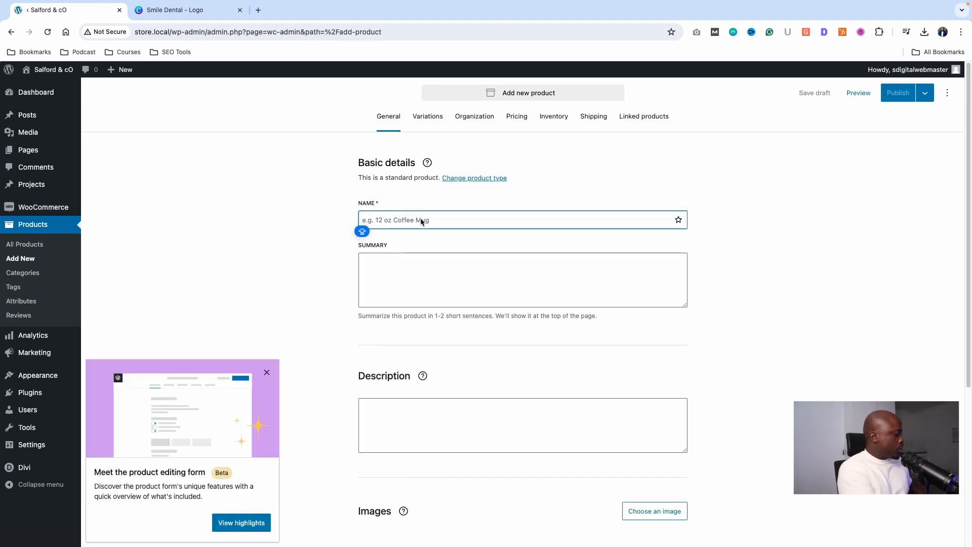
type("Black Sunglasses")
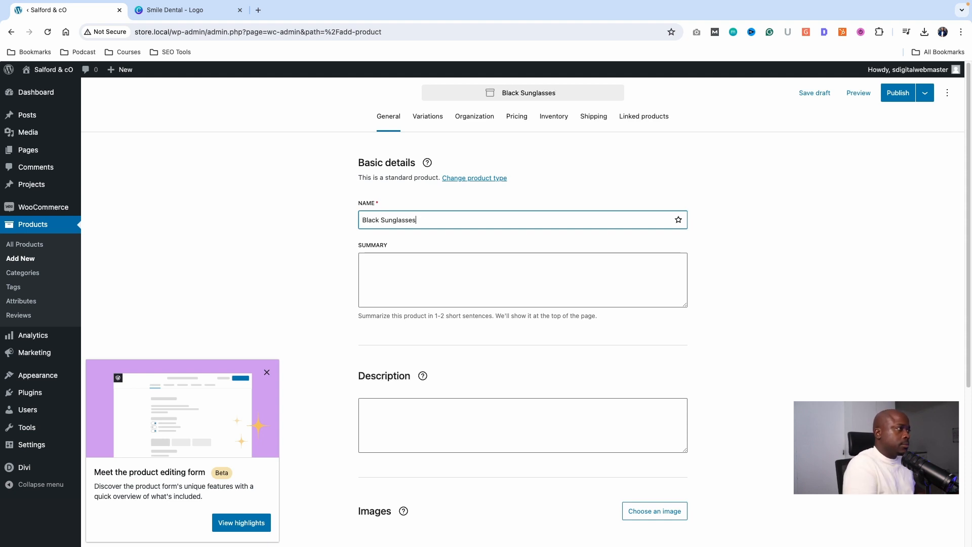
- Open lipsum.com in a new browser tab and generate five paragraphs of Lorem Ipsum placeholder text
left_click(494, 271)
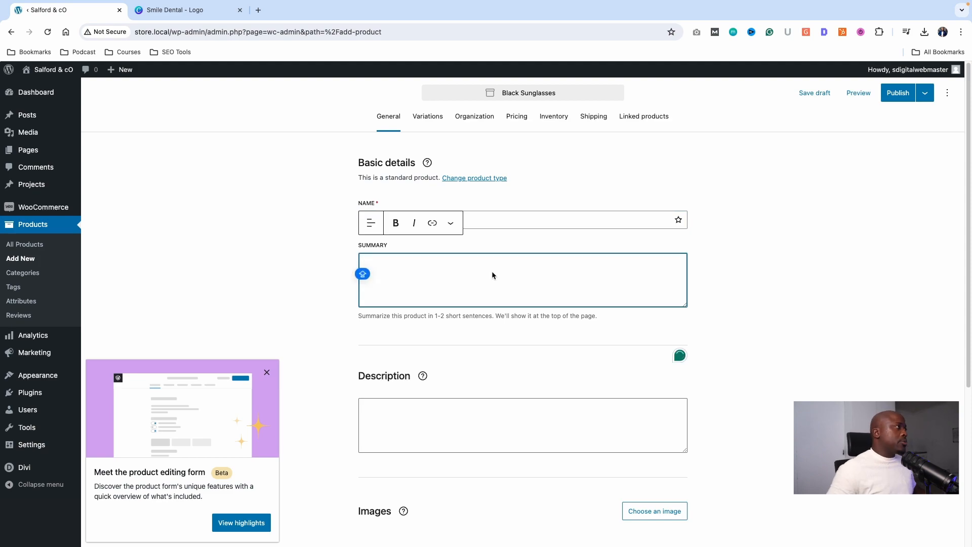
left_click(258, 10)
type("O")
key("BackSpace")
key("BackSpace")
type("K")
key("BackSpace")
key("BackSpace")
type("LORE")
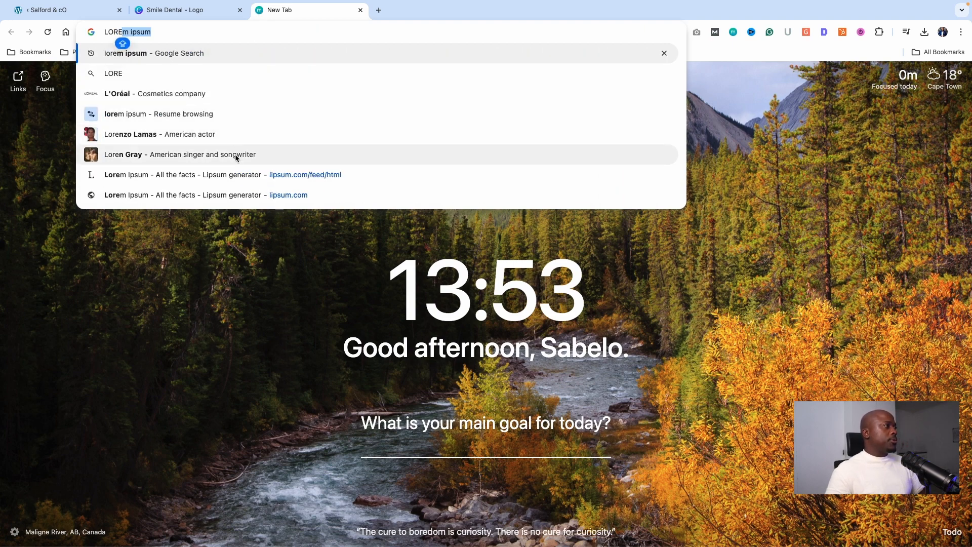
left_click(235, 190)
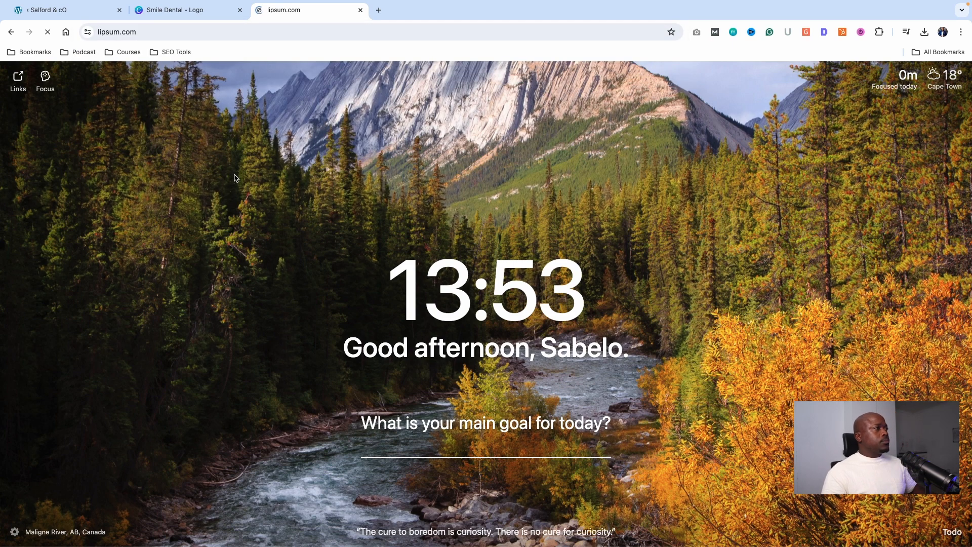
scroll(506, 390, "down", 10)
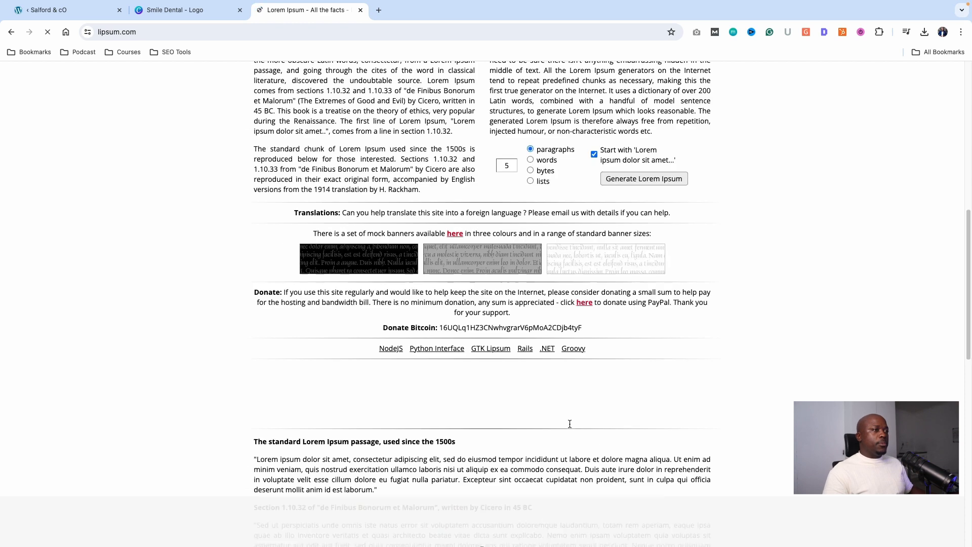
left_click(627, 179)
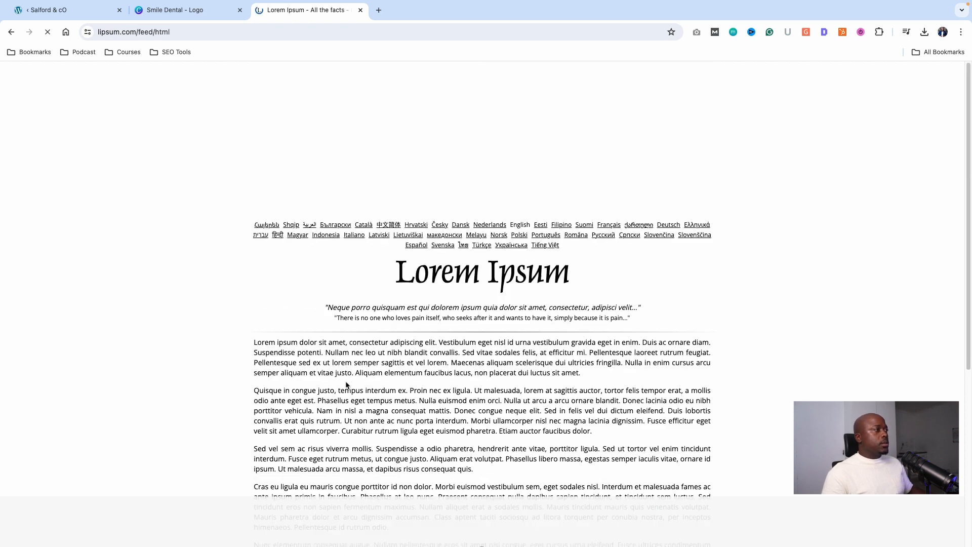
- Copy the first generated Lorem Ipsum paragraph into the summary of the Black Sunglasses product in WooCommerce
left_click_drag(253, 340, 586, 376)
key("ctrl+c")
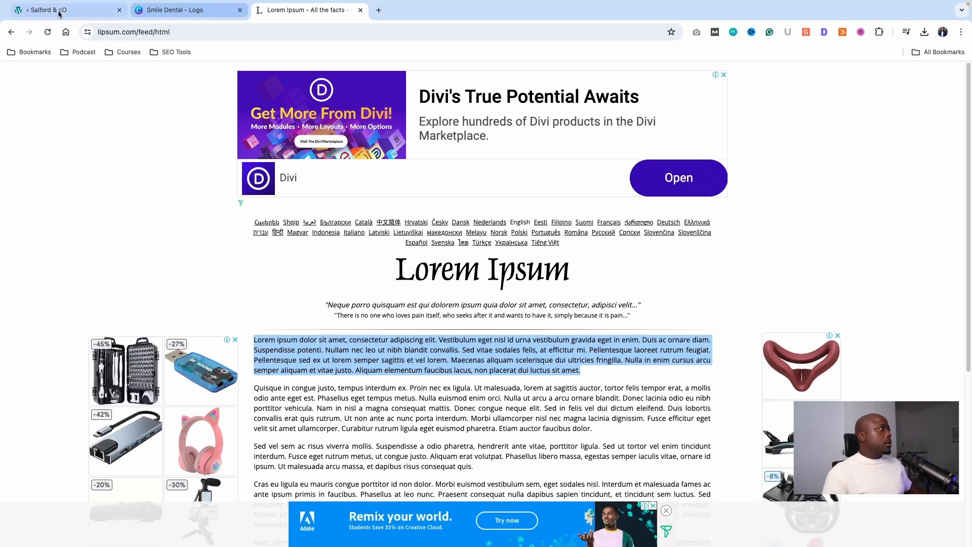
left_click(59, 11)
key("ctrl+v")
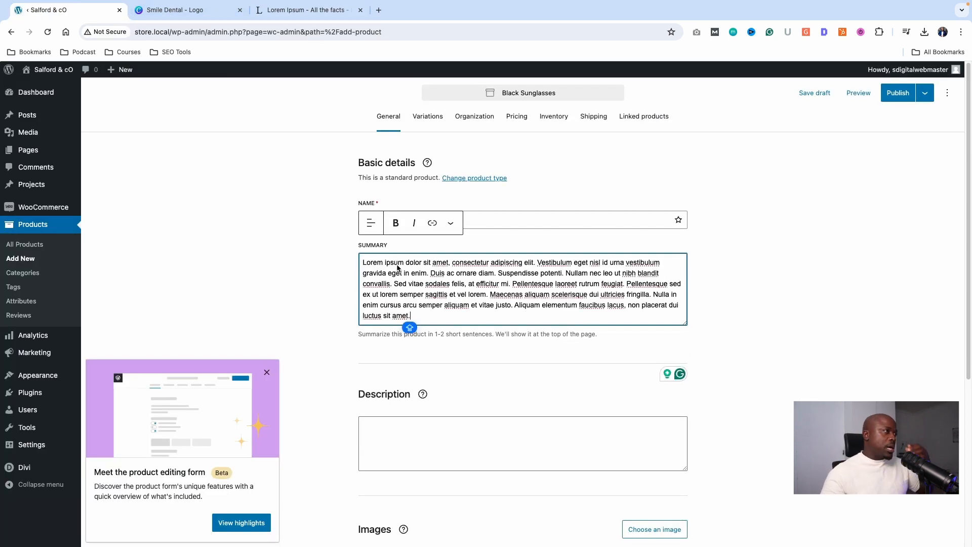
- Add fashion-sunglasses-6b.jpg from the media library as the product's image
left_click(381, 424)
scroll(400, 414, "down", 5)
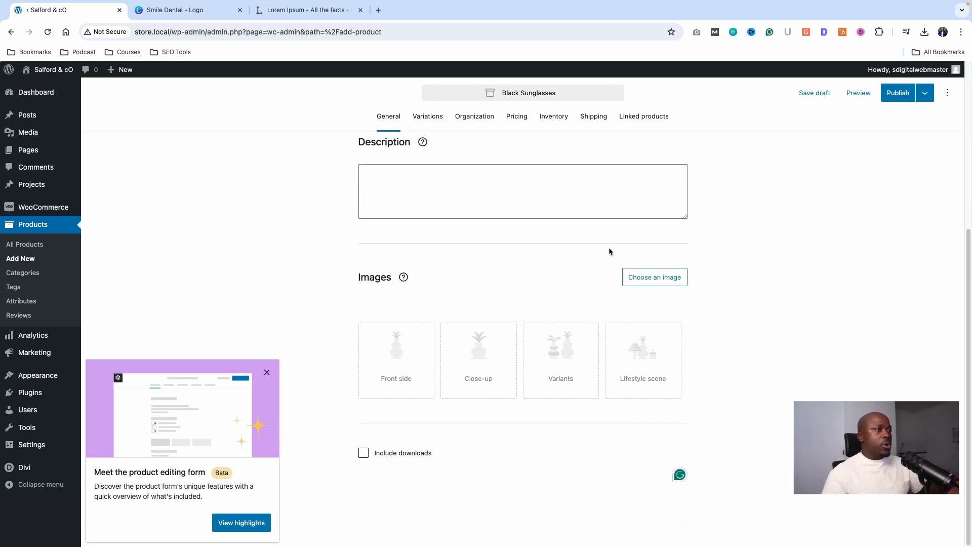
left_click(643, 281)
left_click(497, 292)
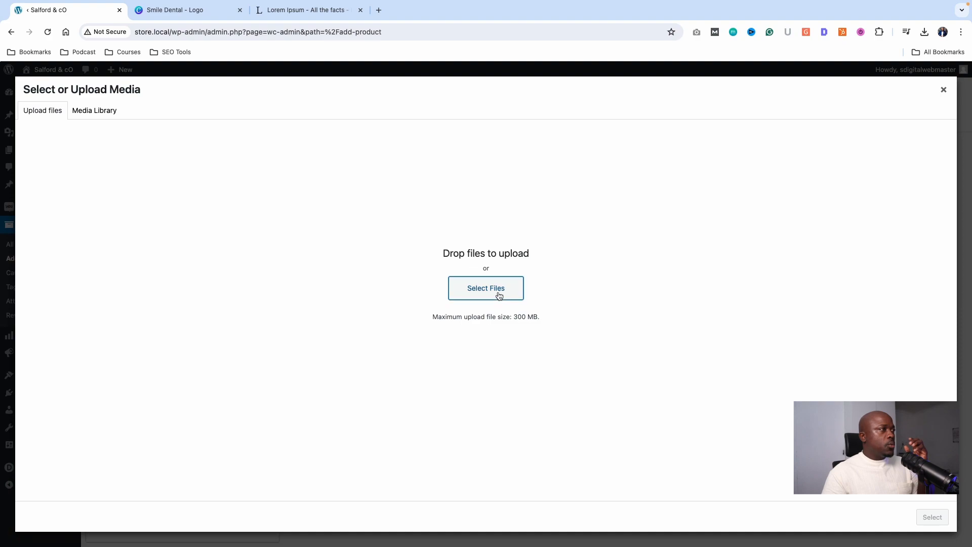
left_click(697, 449)
left_click(98, 111)
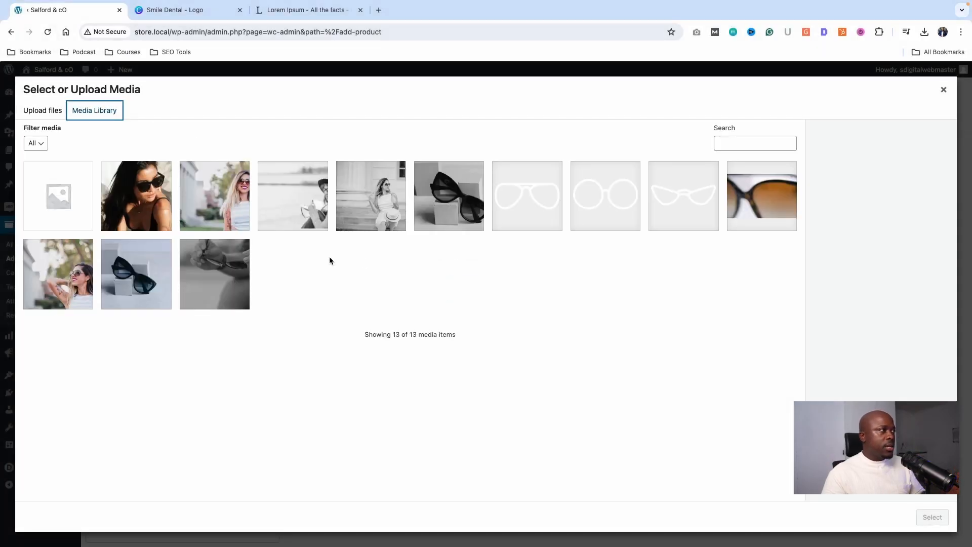
left_click(172, 284)
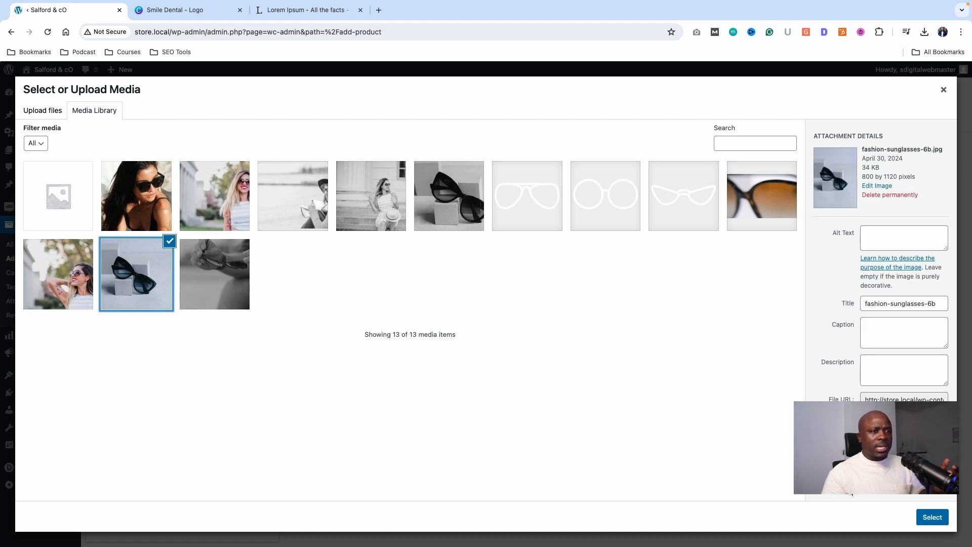
left_click(931, 517)
scroll(525, 373, "up", 5)
scroll(524, 373, "down", 5)
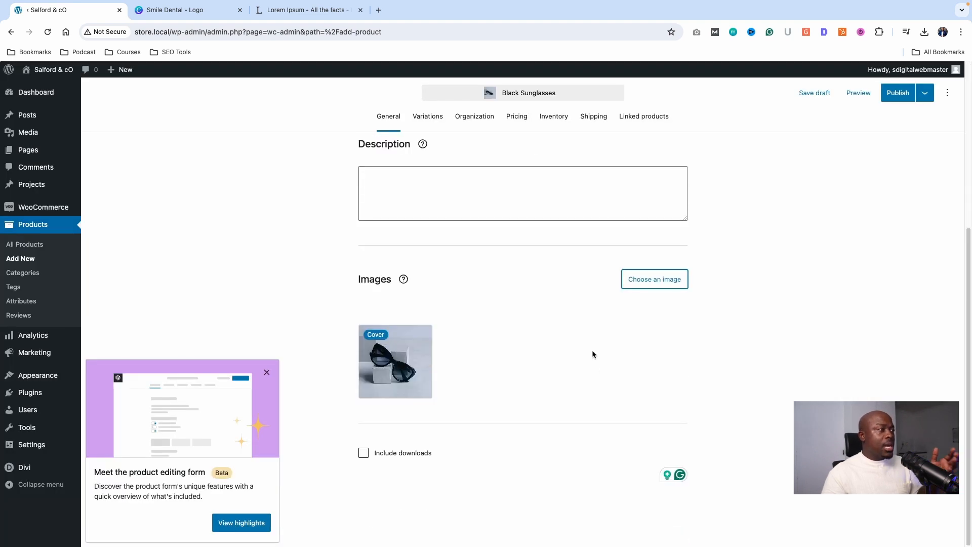
scroll(530, 235, "up", 5)
scroll(508, 296, "down", 5)
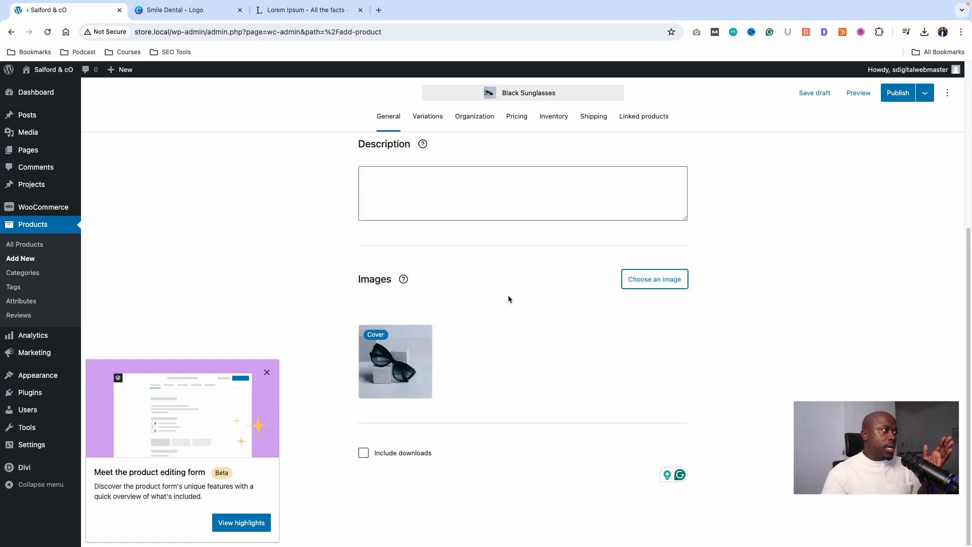
left_click(433, 121)
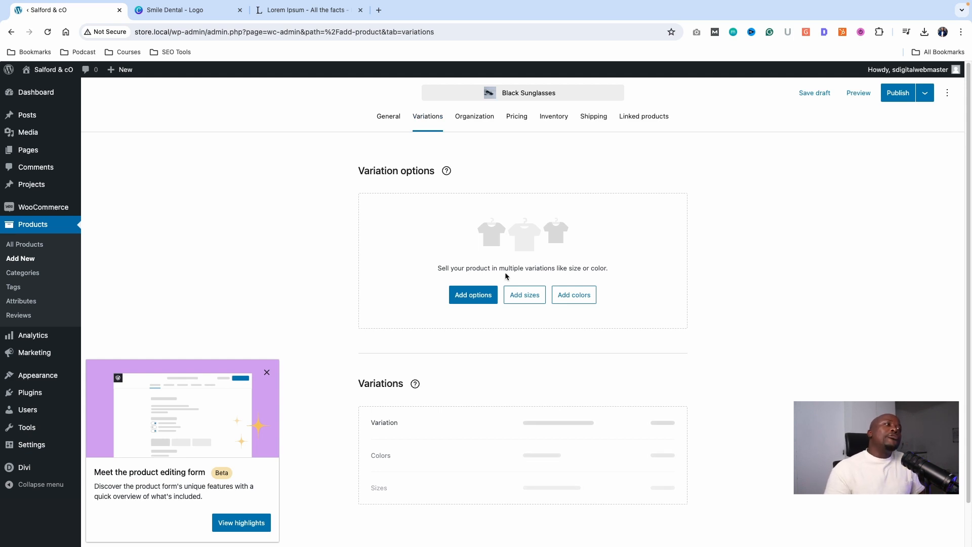
left_click(572, 299)
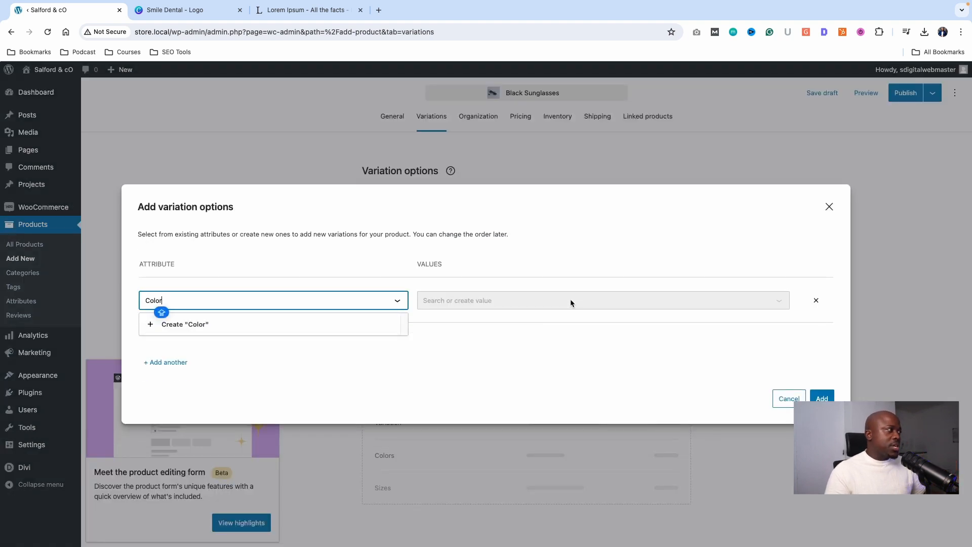
left_click(222, 324)
left_click(184, 304)
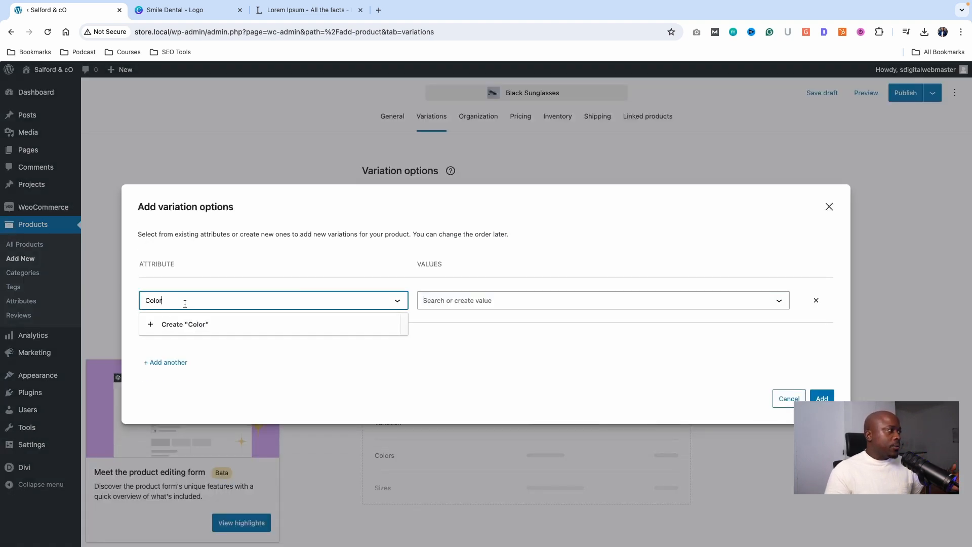
key("BackSpace")
key("BackSpace")
key("BackSpace")
key("BackSpace")
key("BackSpace")
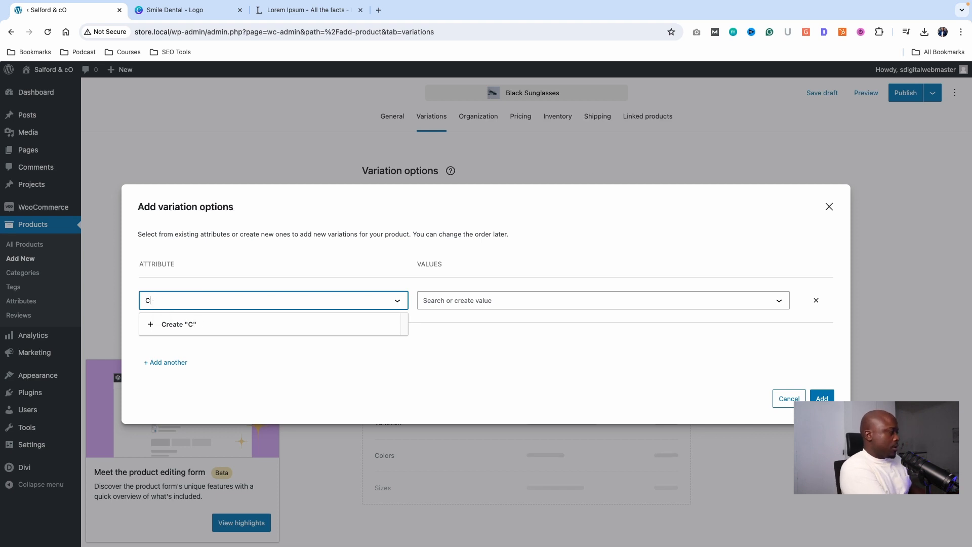
type("bLACK")
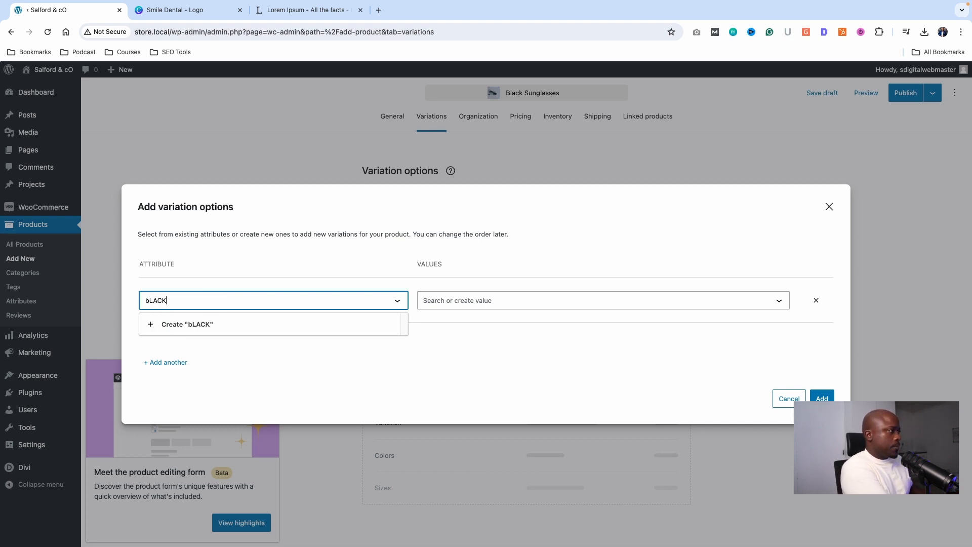
left_click(165, 362)
type("White")
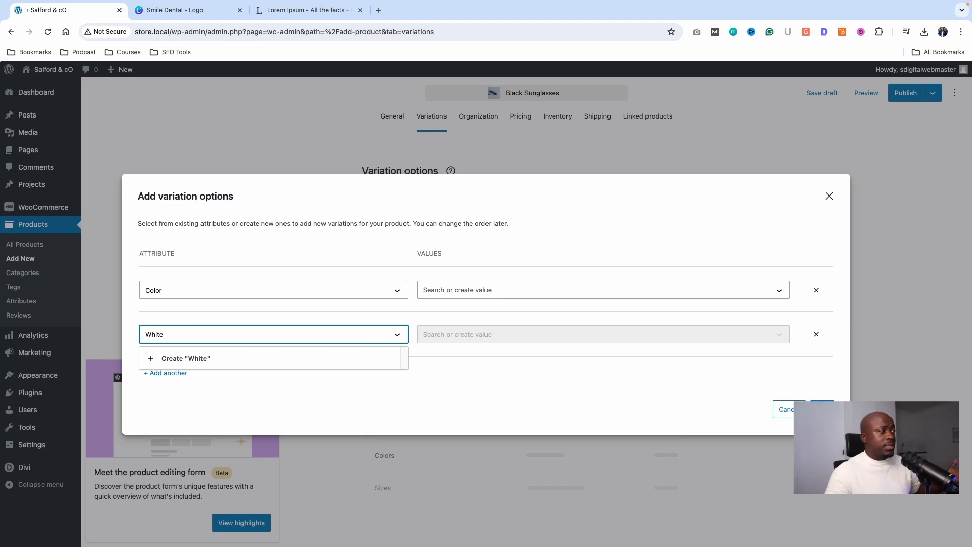
left_click(203, 359)
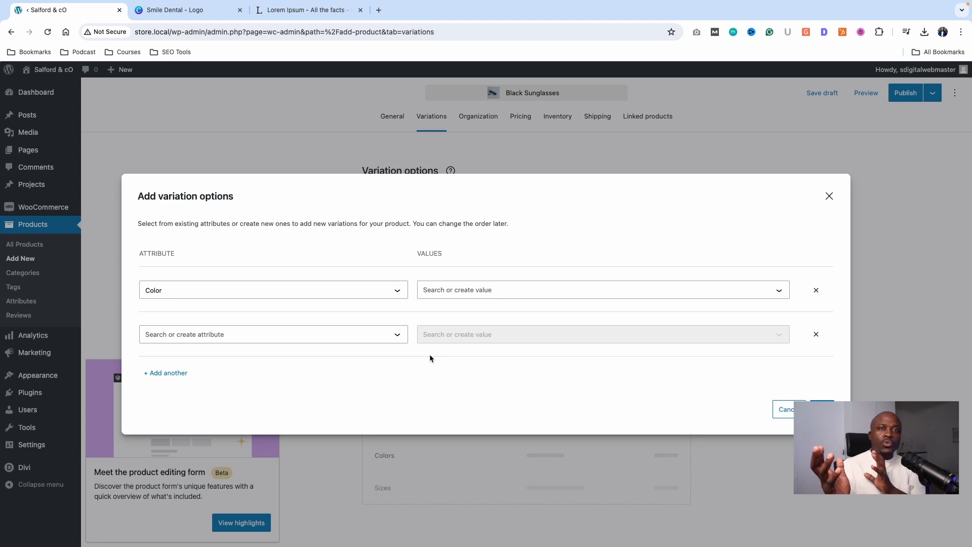
left_click(829, 196)
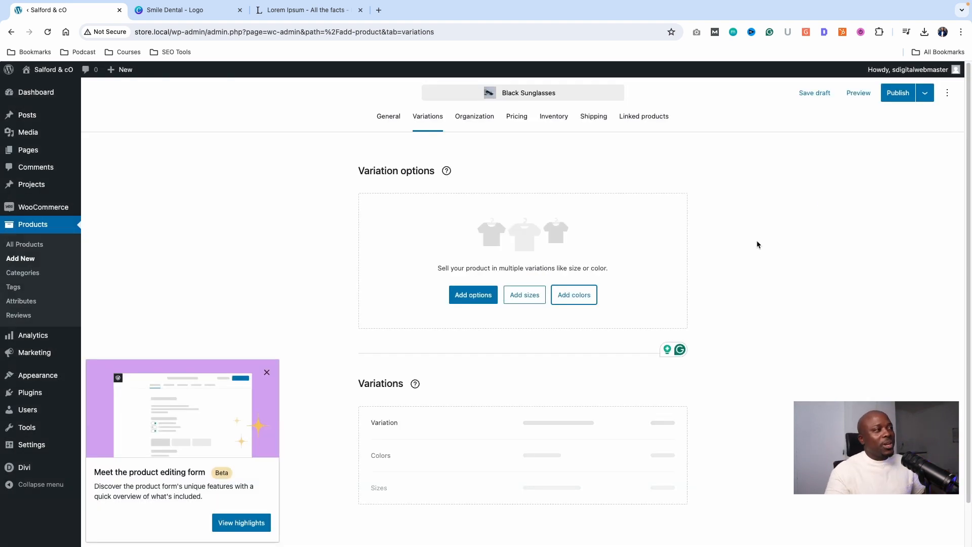
scroll(660, 410, "down", 2)
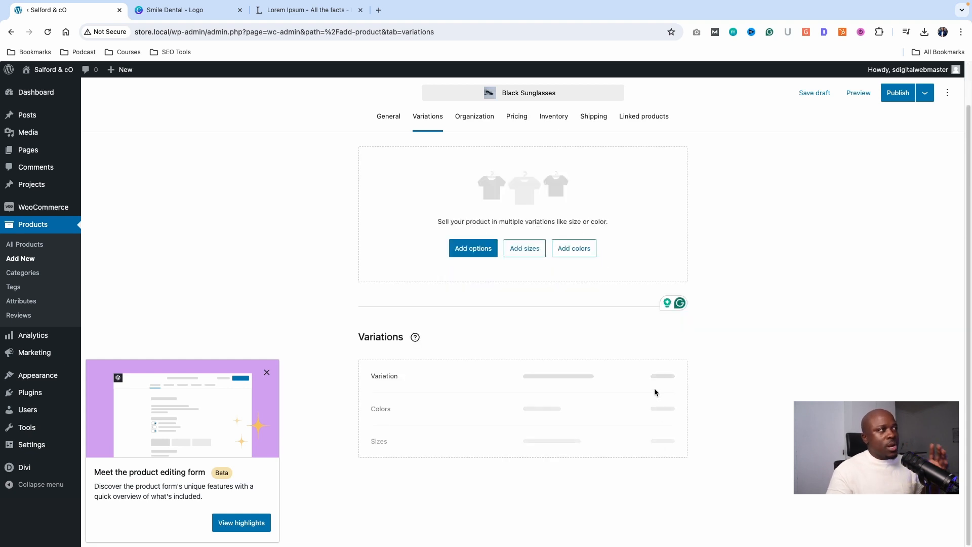
- Remove the Uncategorized category from the product and create a "Ladies Sunglasses" category for it, entering "Sunglasses" as the parent category
left_click(477, 117)
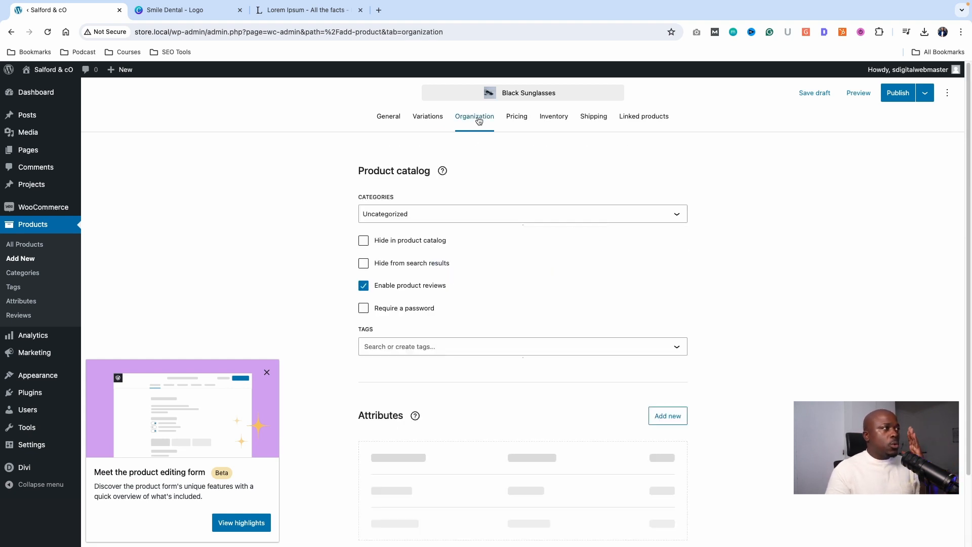
left_click(430, 214)
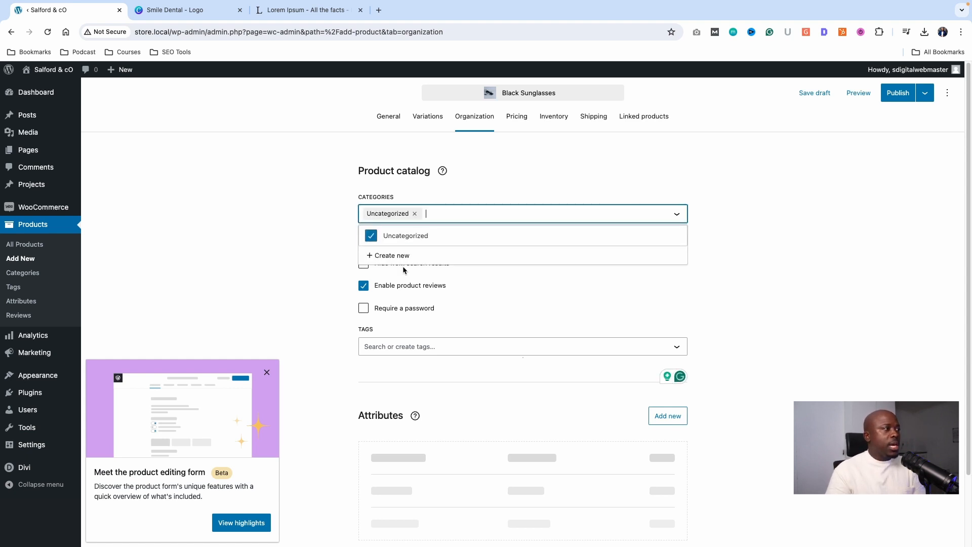
left_click(381, 246)
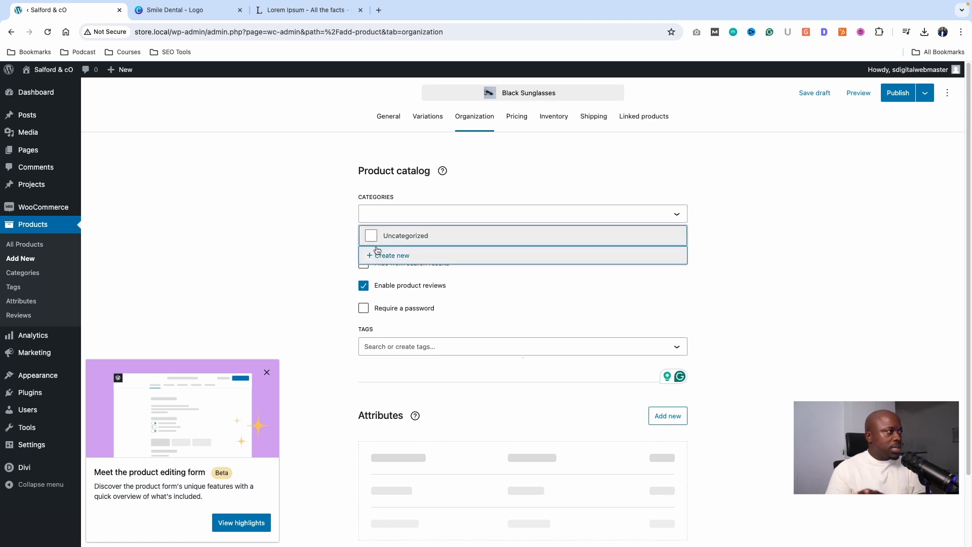
left_click(381, 254)
left_click(384, 272)
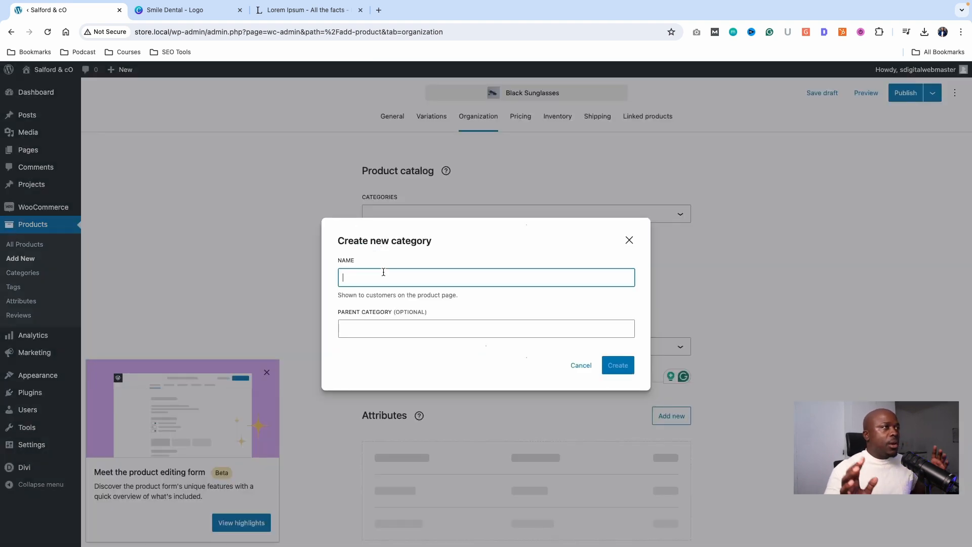
type("Ladies Sunglasses")
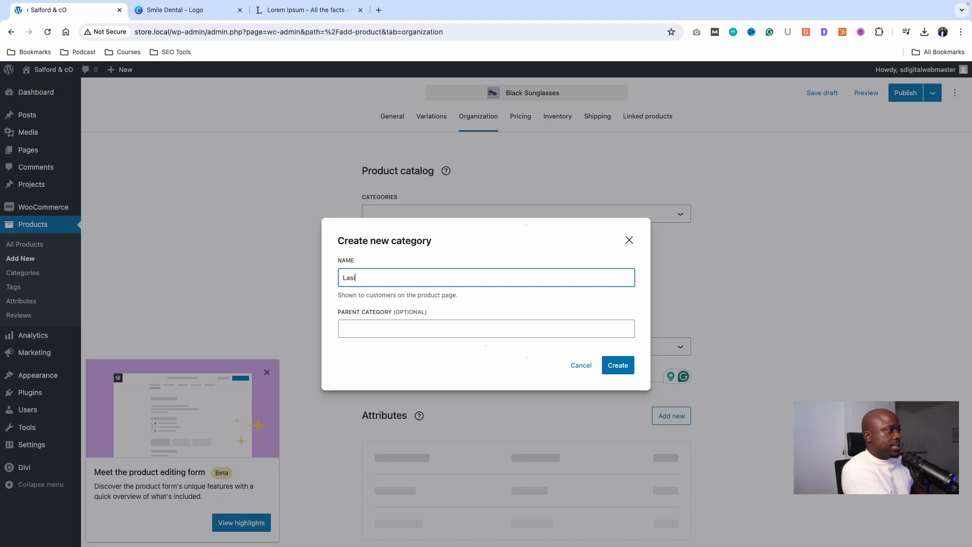
left_click(394, 325)
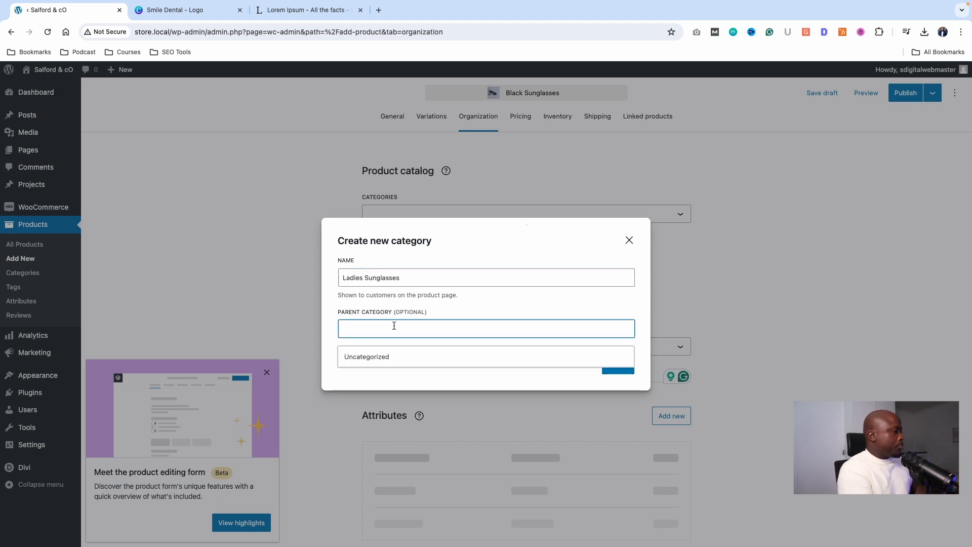
type("Sunglasses")
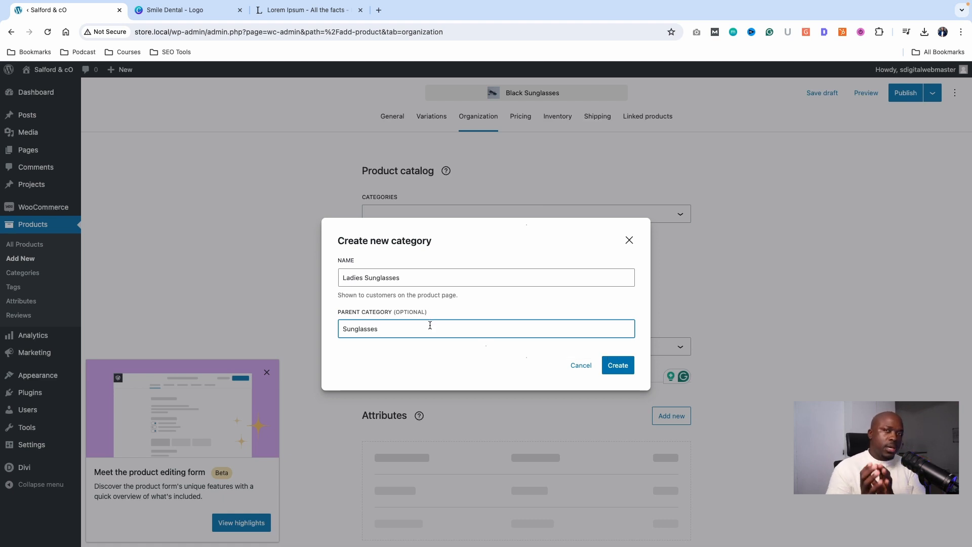
key("Return")
scroll(653, 304, "down", 2)
scroll(637, 306, "up", 2)
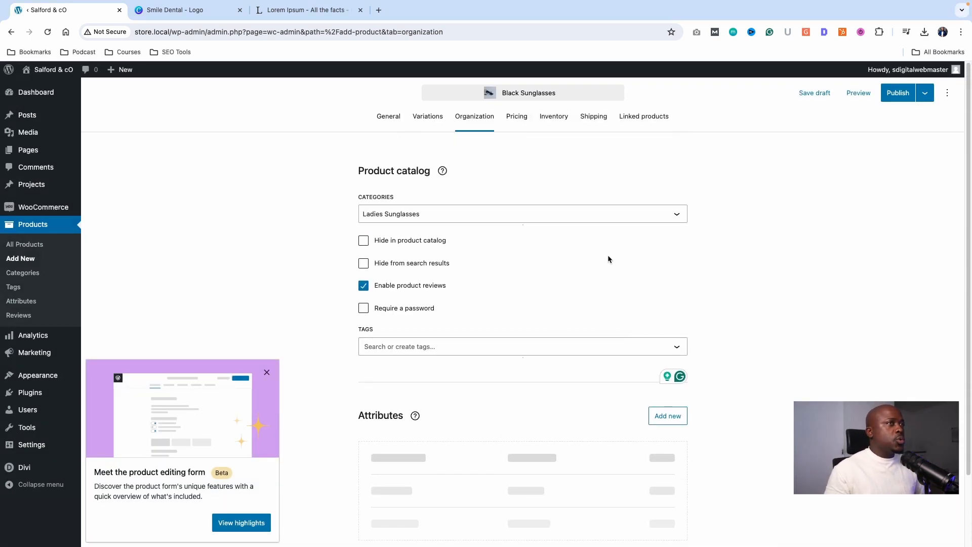
- Set the product's list price to R 750
left_click(516, 118)
left_click(464, 205)
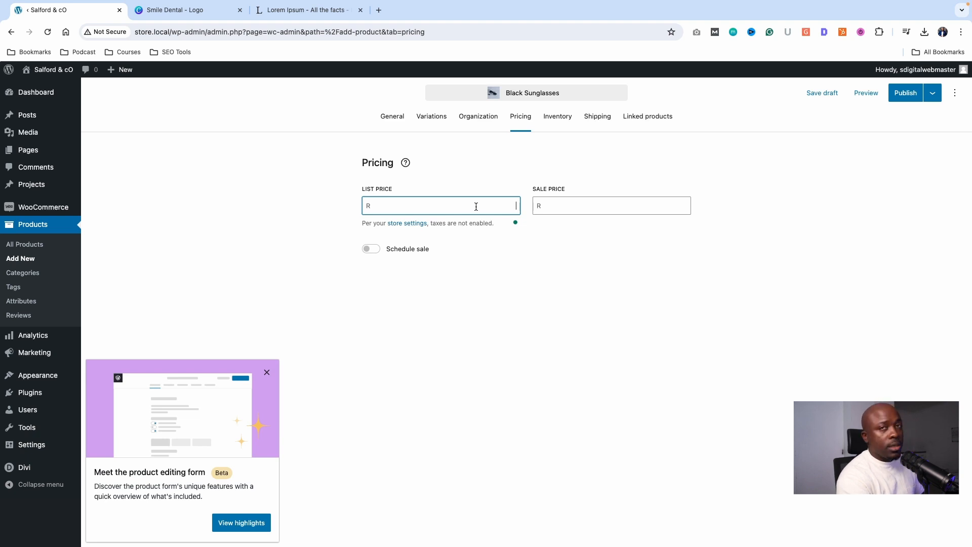
type("750")
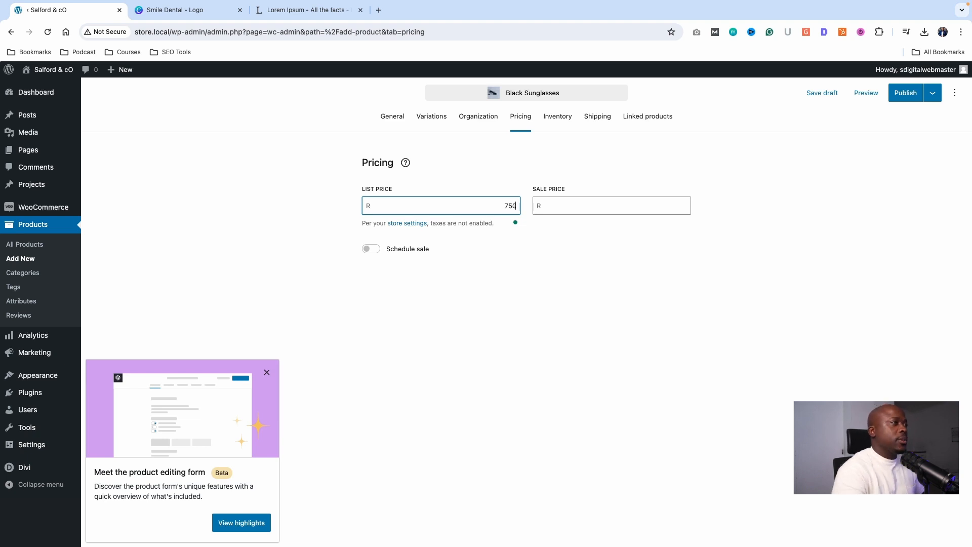
- Set the Black Sunglasses product's sale price to R 600
left_click(648, 207)
type("600")
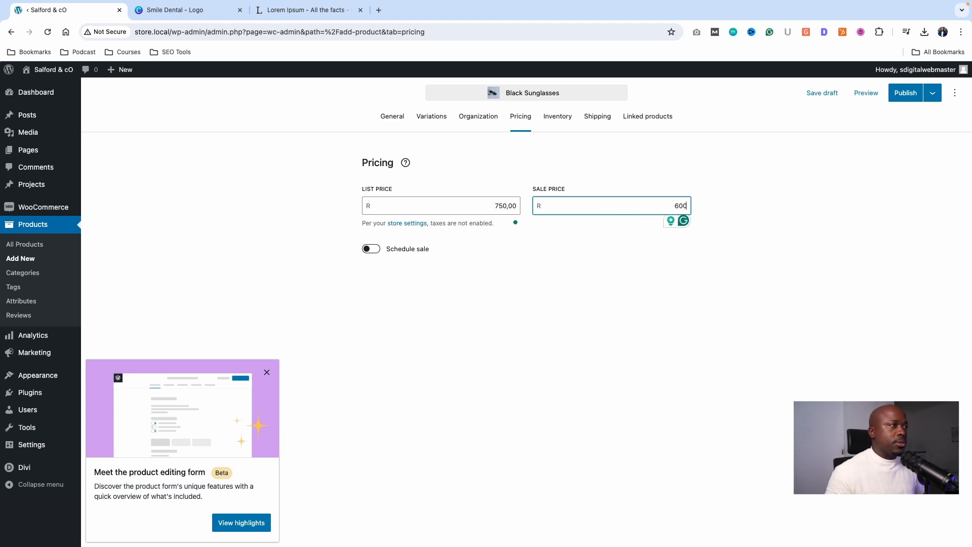
left_click(607, 347)
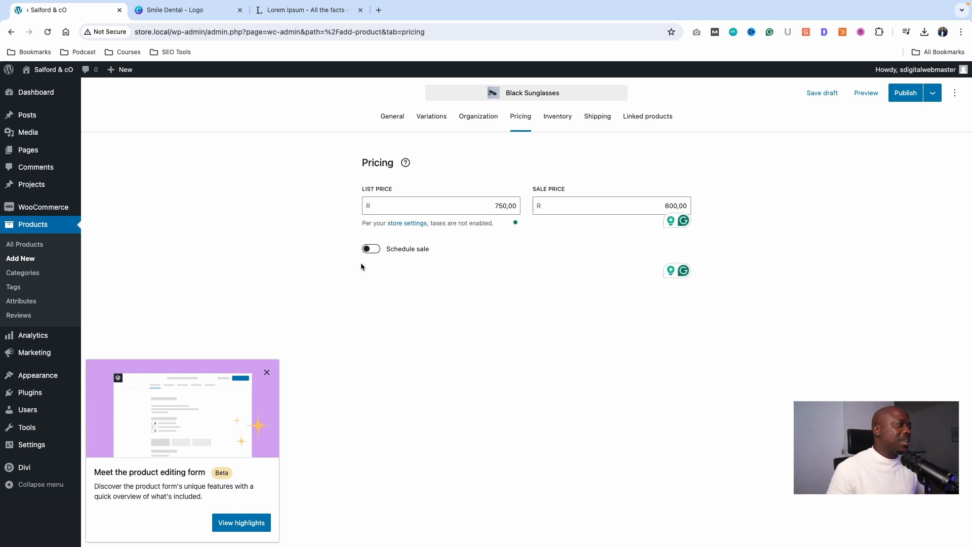
- Schedule the product's sale price to end on May 31, 2024 at 2:04 pm
left_click(369, 249)
left_click(551, 284)
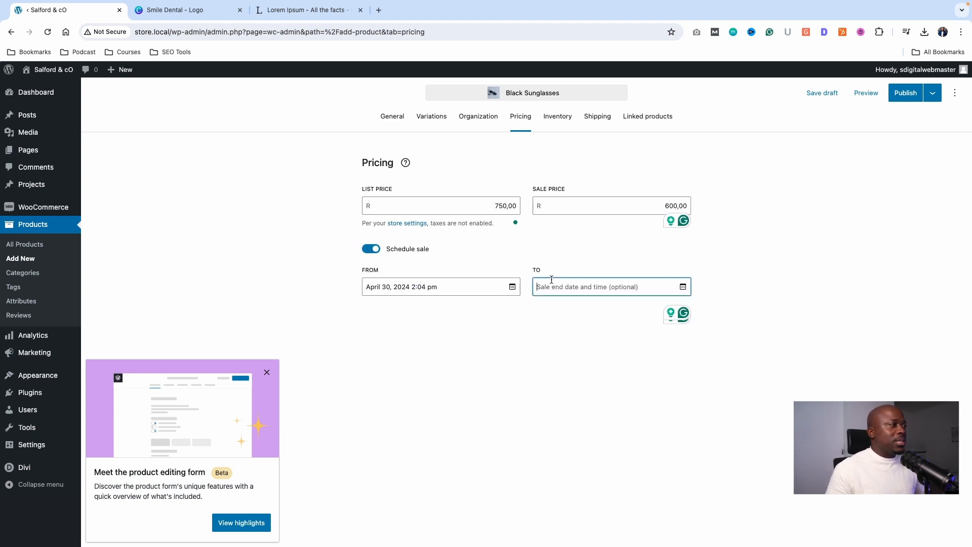
left_click(401, 321)
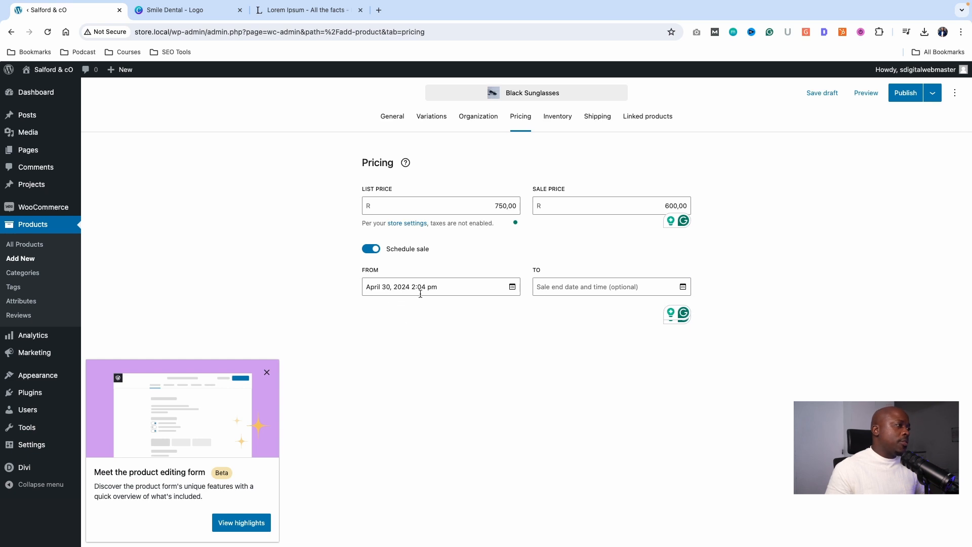
left_click(627, 286)
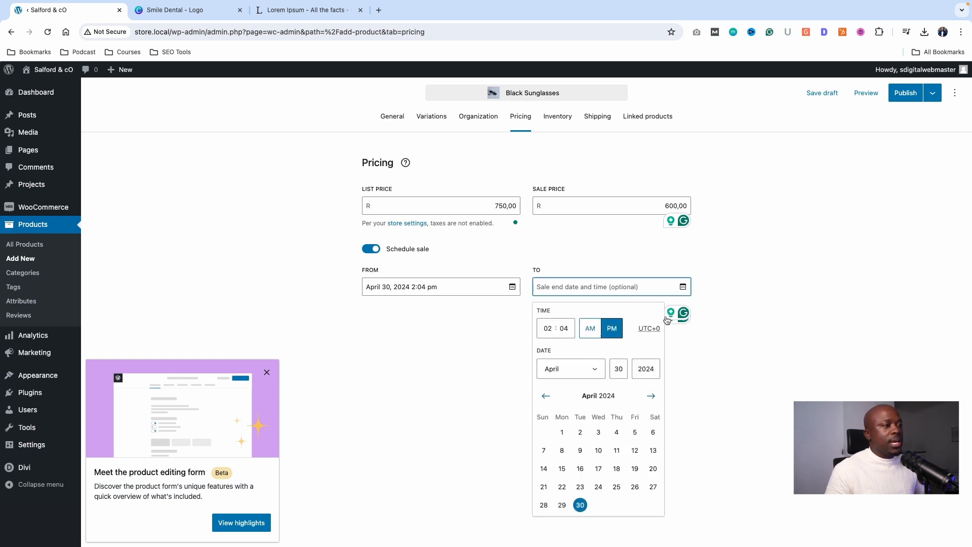
left_click(650, 395)
left_click(545, 397)
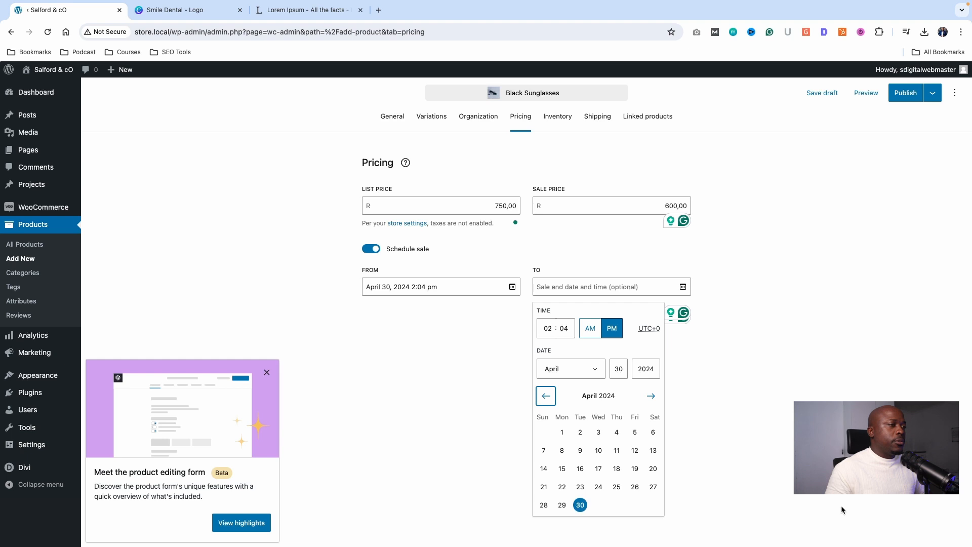
left_click(658, 401)
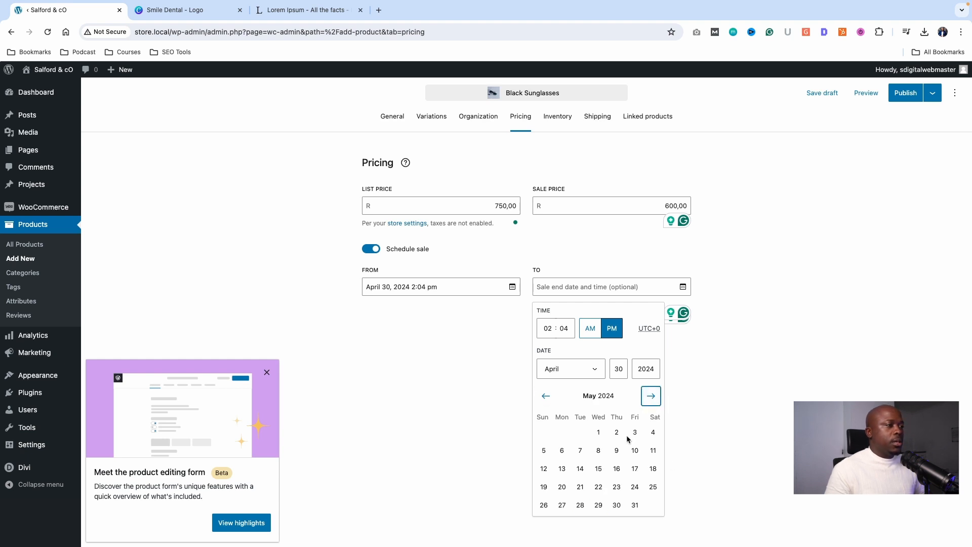
left_click(636, 505)
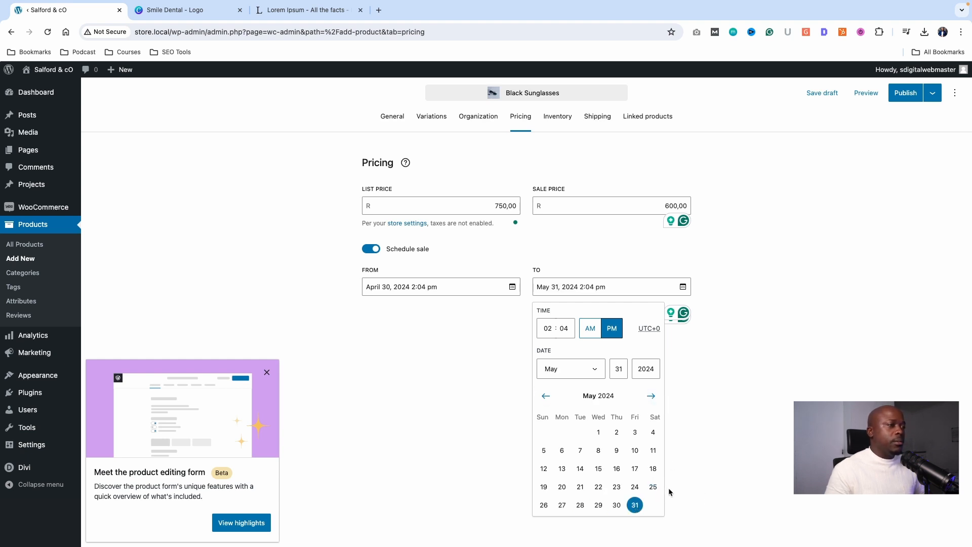
left_click(738, 478)
- Create a new shipping class named "Standard" and assign it to the product
left_click(559, 121)
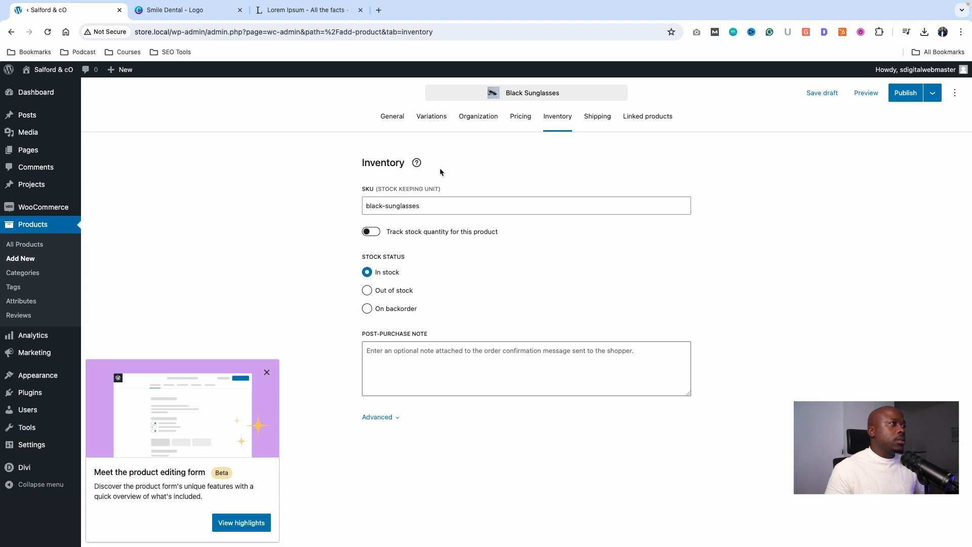
left_click(604, 124)
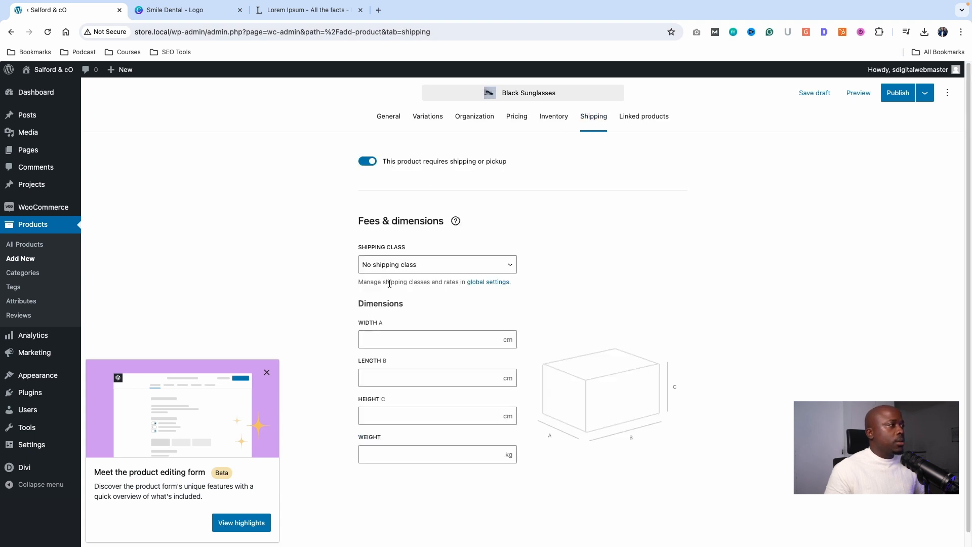
left_click(398, 265)
left_click(400, 276)
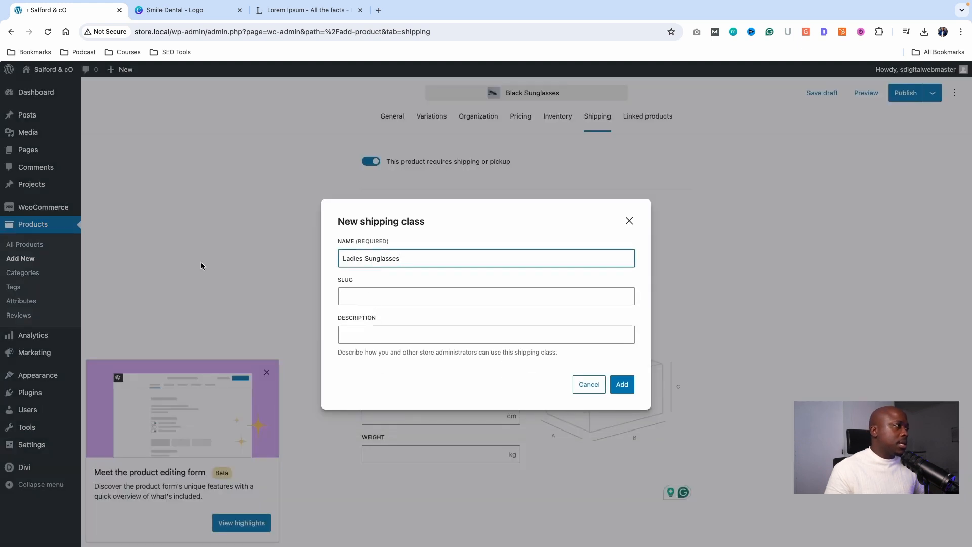
left_click_drag(400, 260, 319, 259)
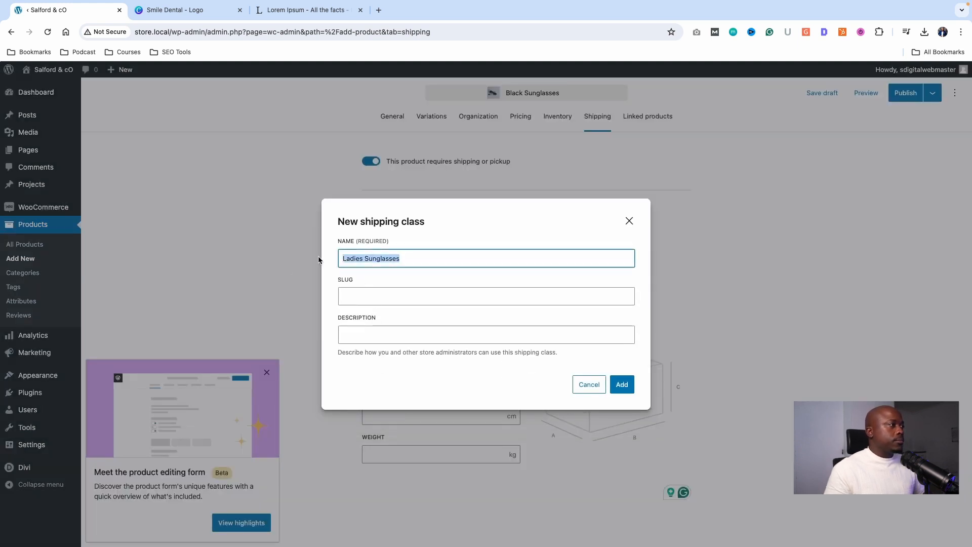
type("Stan")
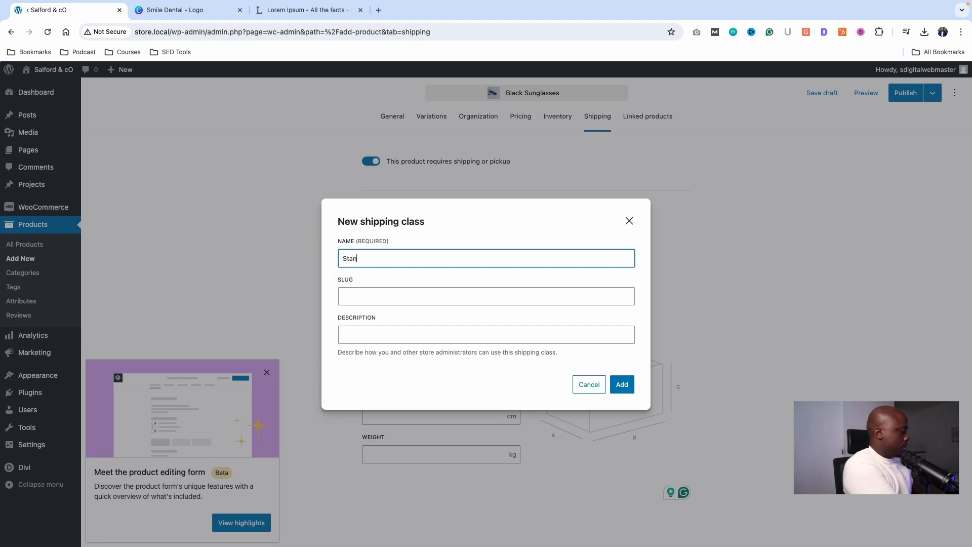
type("dard")
left_click(412, 298)
left_click(625, 384)
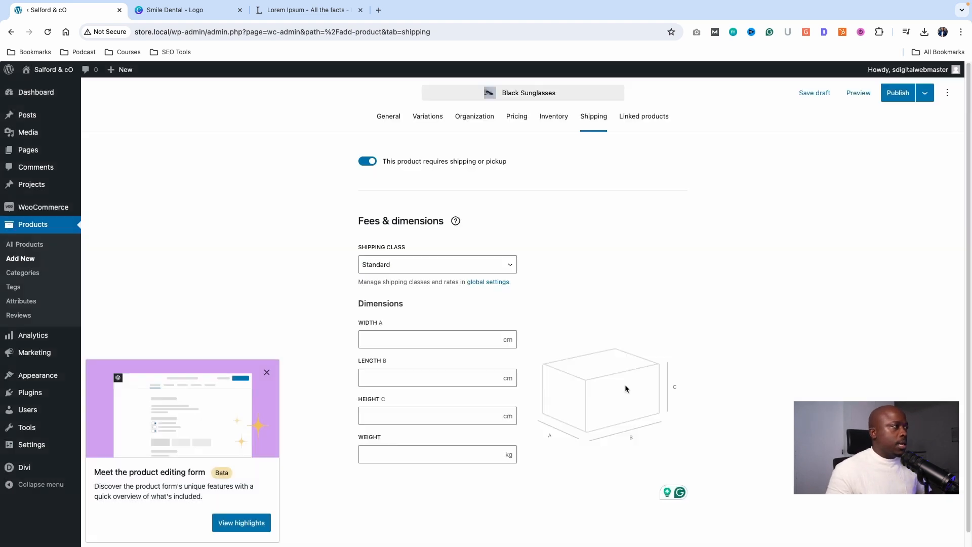
- Review the product's upsell and cross-sell options and publish the Black Sunglasses product
left_click(429, 341)
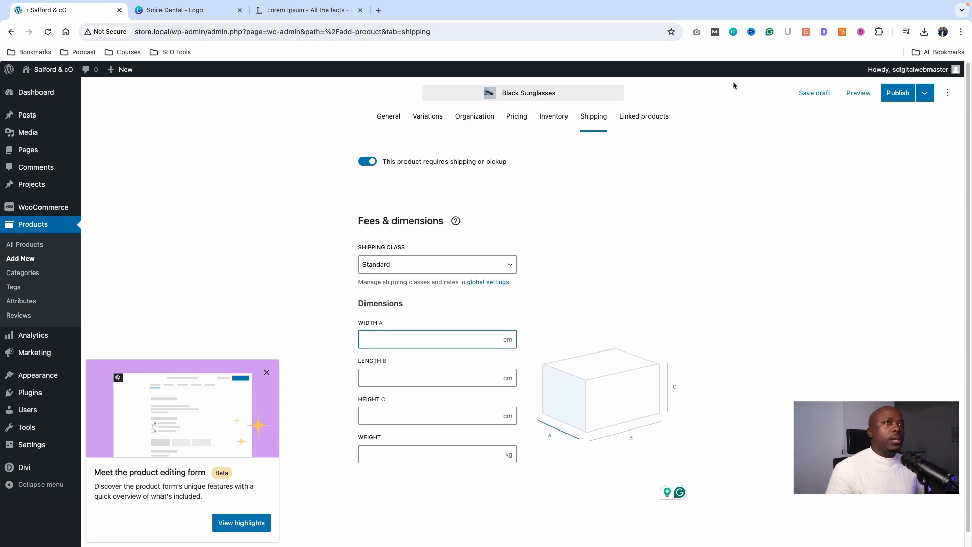
left_click(645, 122)
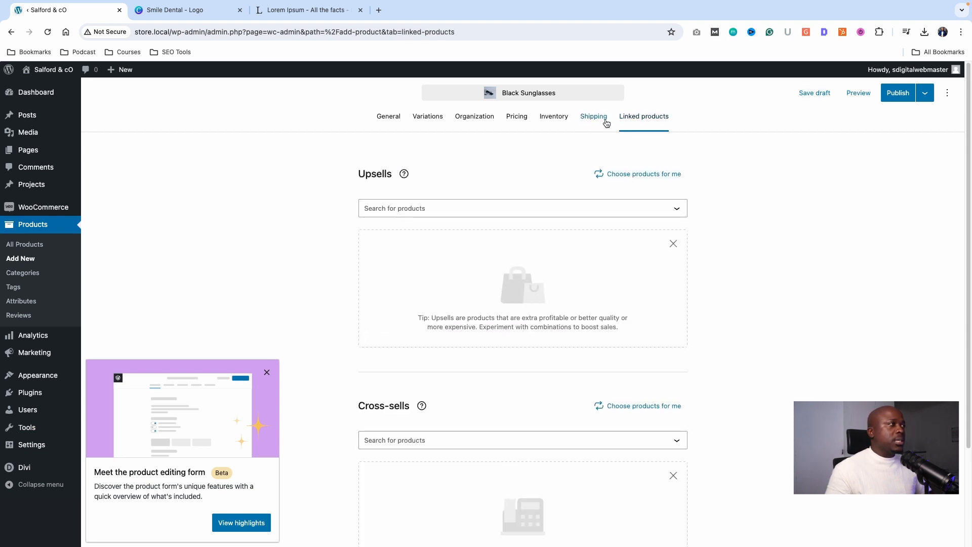
left_click(515, 213)
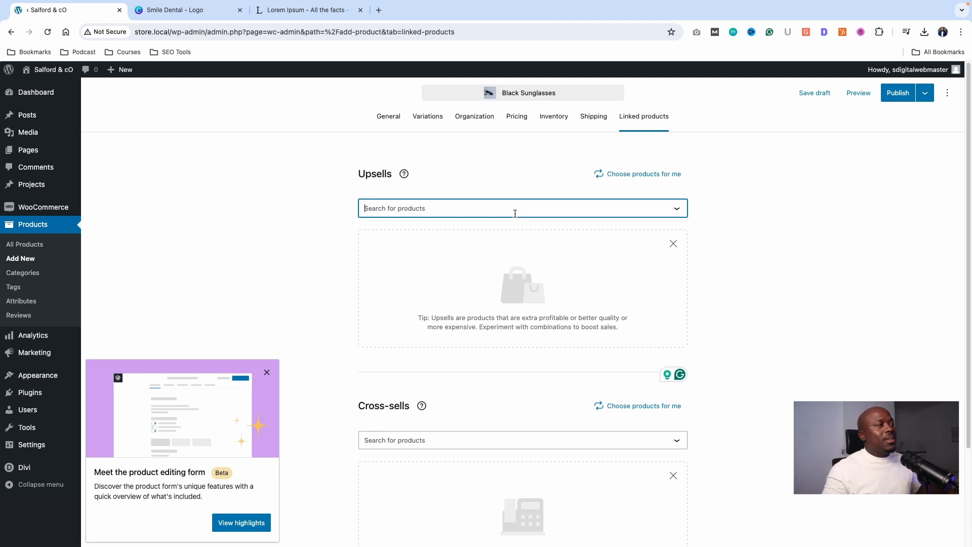
left_click(514, 213)
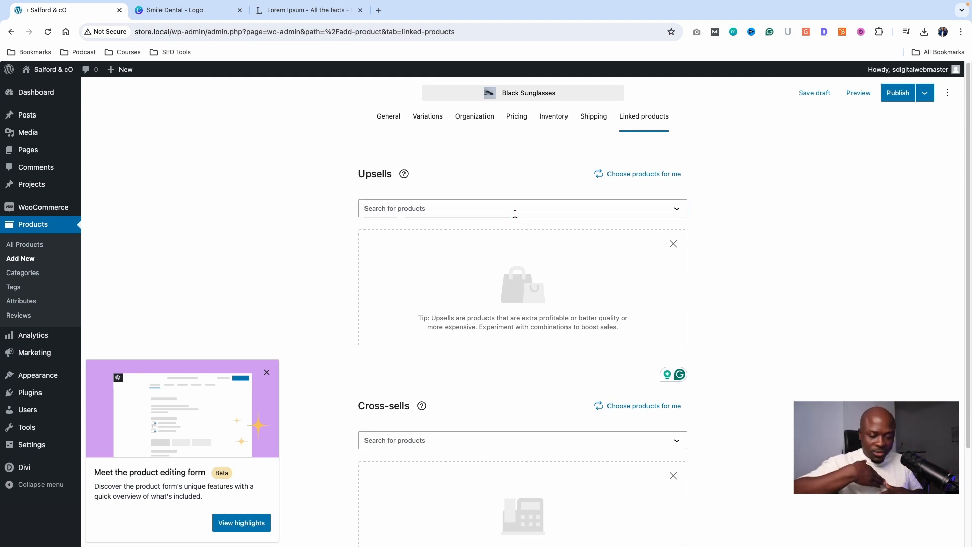
left_click(515, 214)
left_click(515, 213)
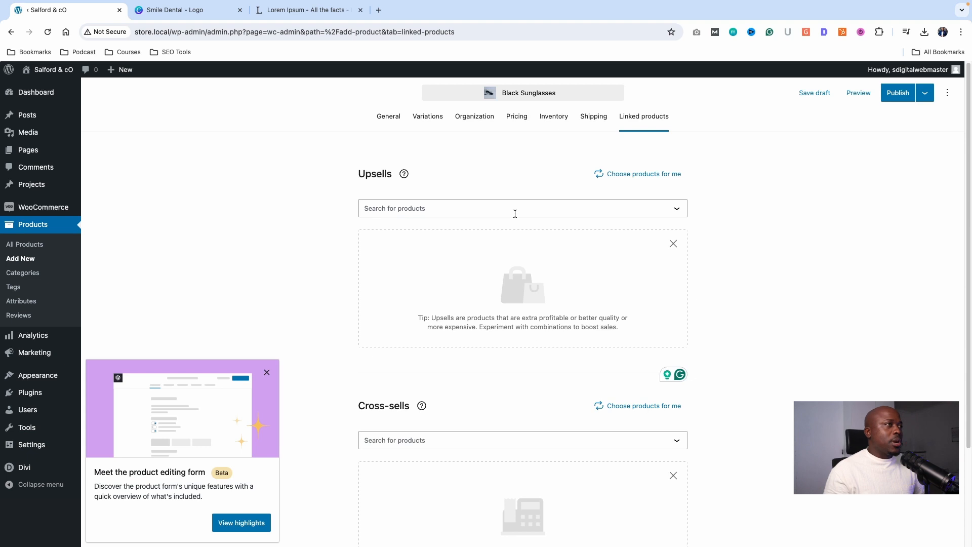
left_click(898, 92)
left_click(865, 92)
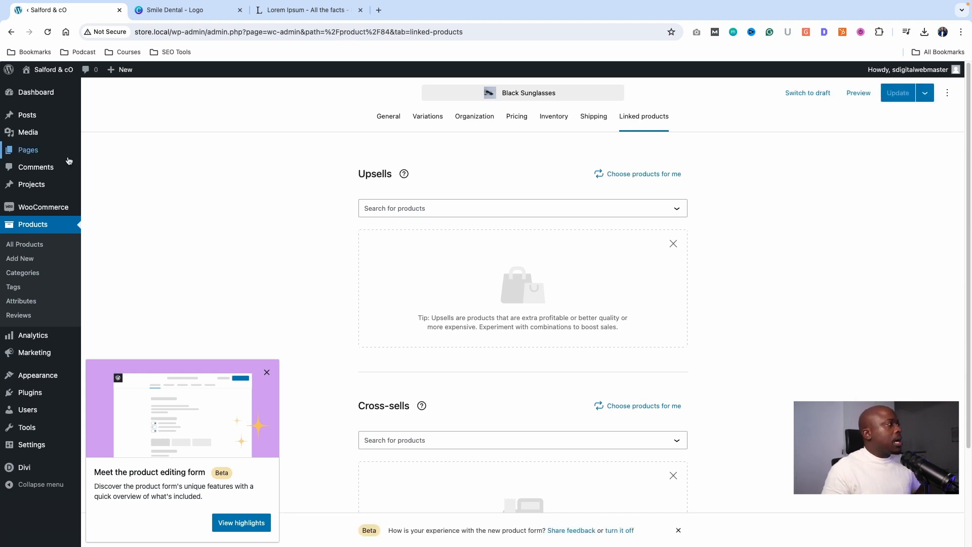
- Create a new page titled "Home" and publish it
left_click(52, 152)
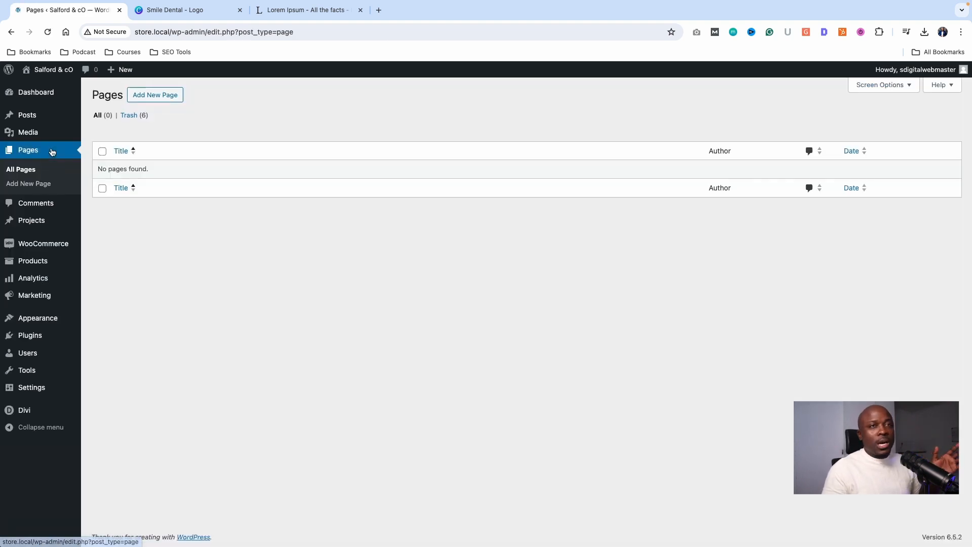
left_click(155, 96)
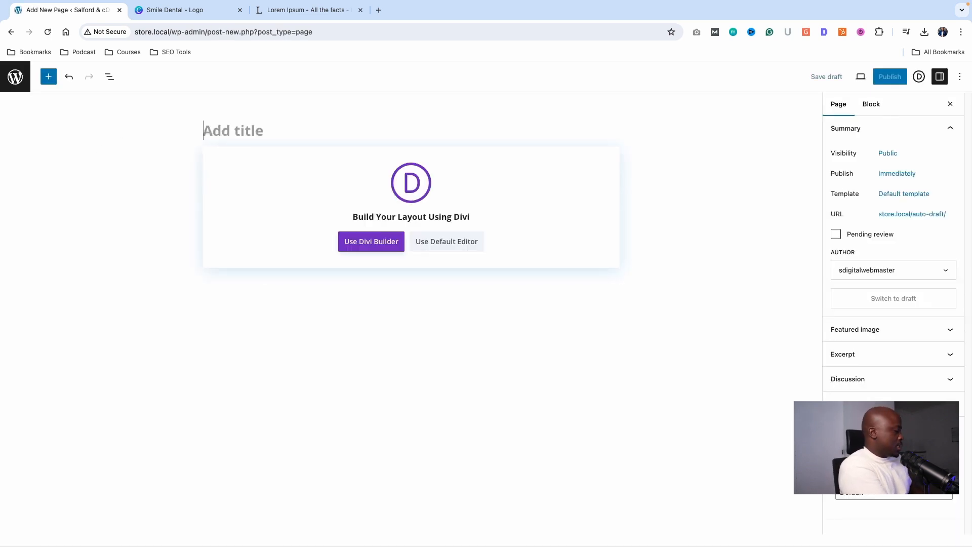
type("Home")
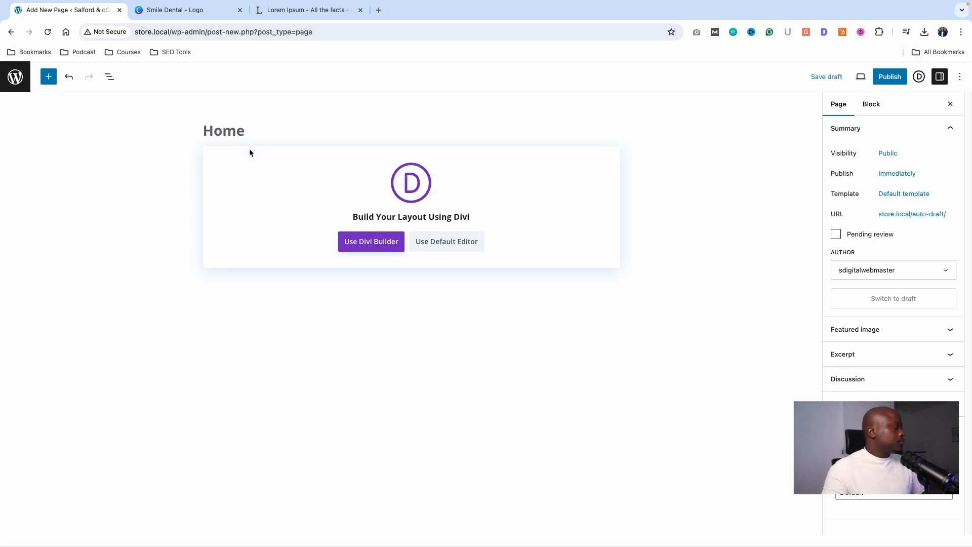
left_click(890, 76)
left_click(866, 77)
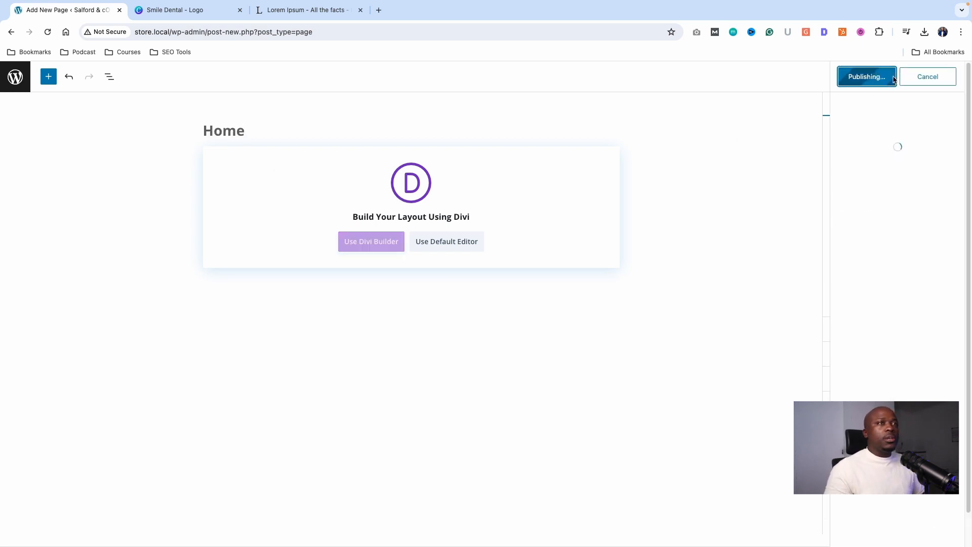
- Open the Home page in the Divi Builder and sort the premade layout packs by Favorites
left_click(381, 242)
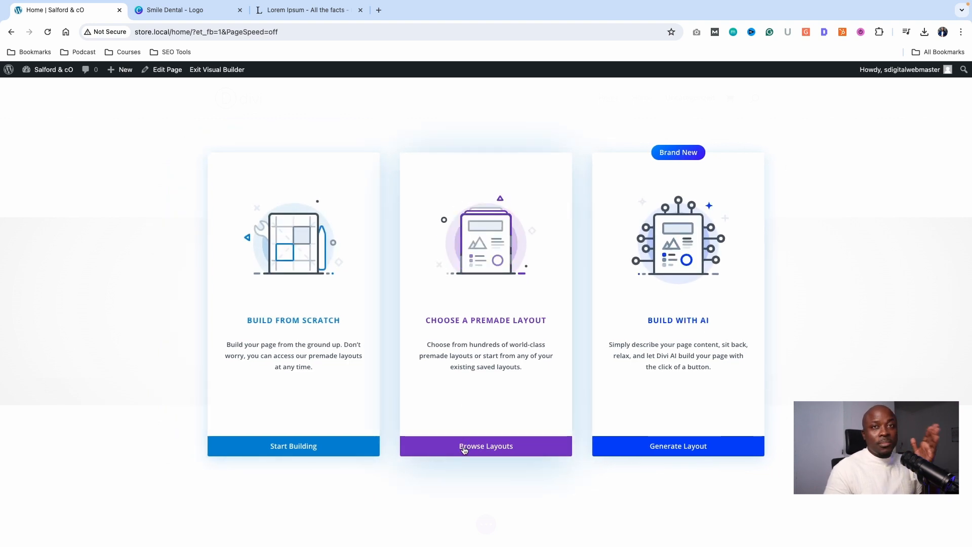
left_click(463, 448)
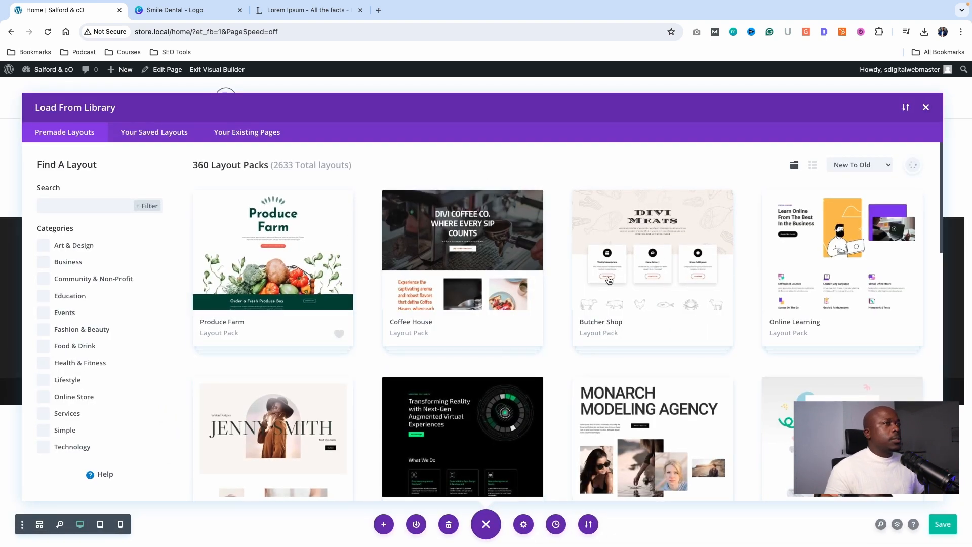
left_click(856, 166)
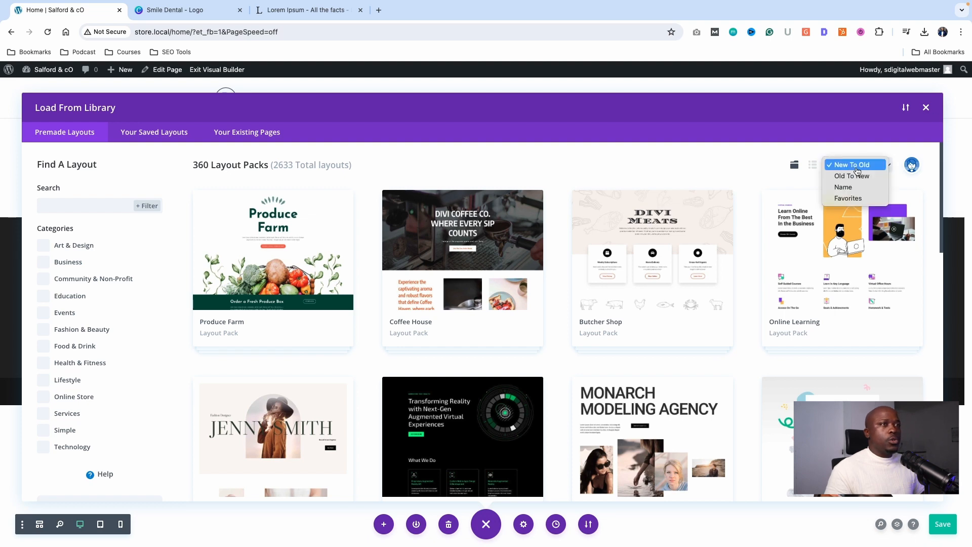
left_click(852, 177)
left_click(855, 166)
left_click(849, 187)
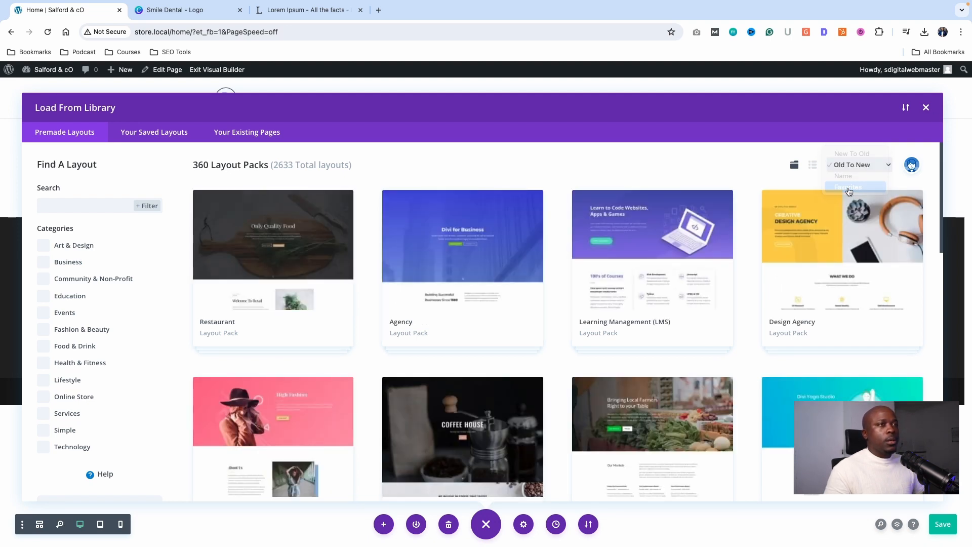
scroll(569, 275, "down", 1)
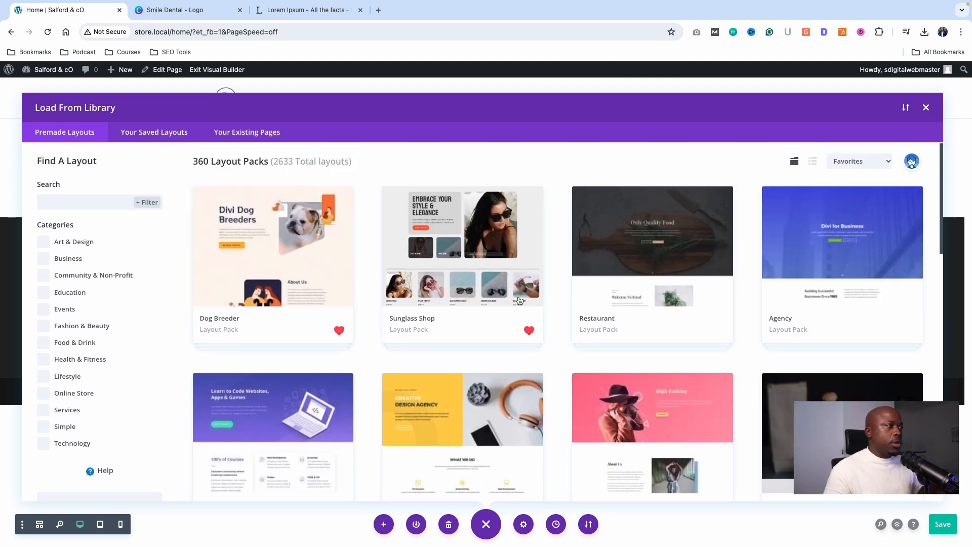
- Load the Home layout from the Sunglass Shop layout pack onto the page
left_click(500, 278)
left_click(872, 330)
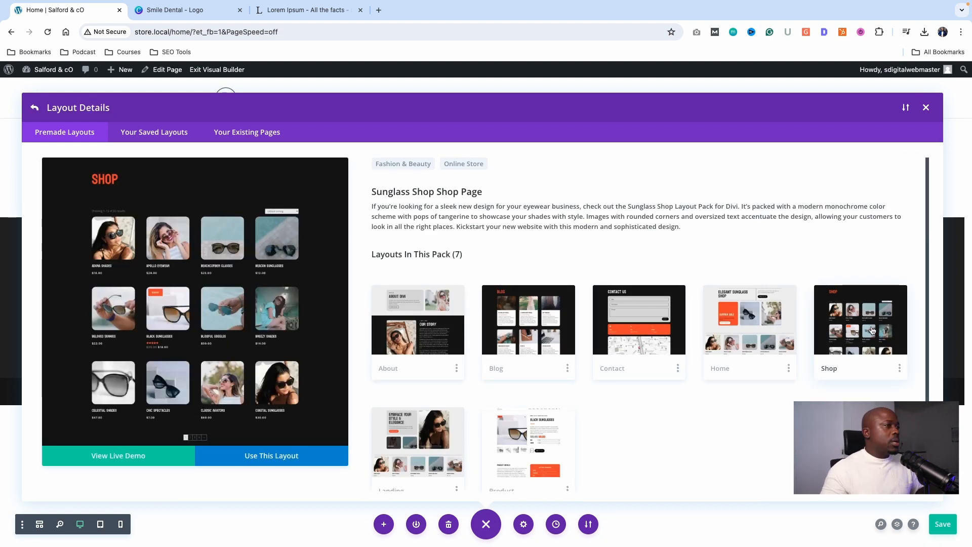
left_click(733, 343)
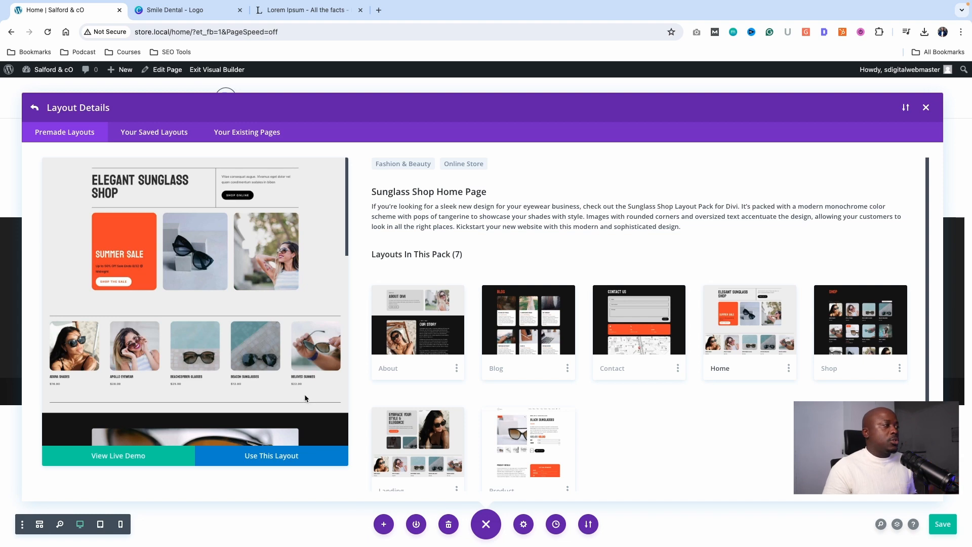
scroll(257, 370, "down", 10)
scroll(256, 370, "up", 5)
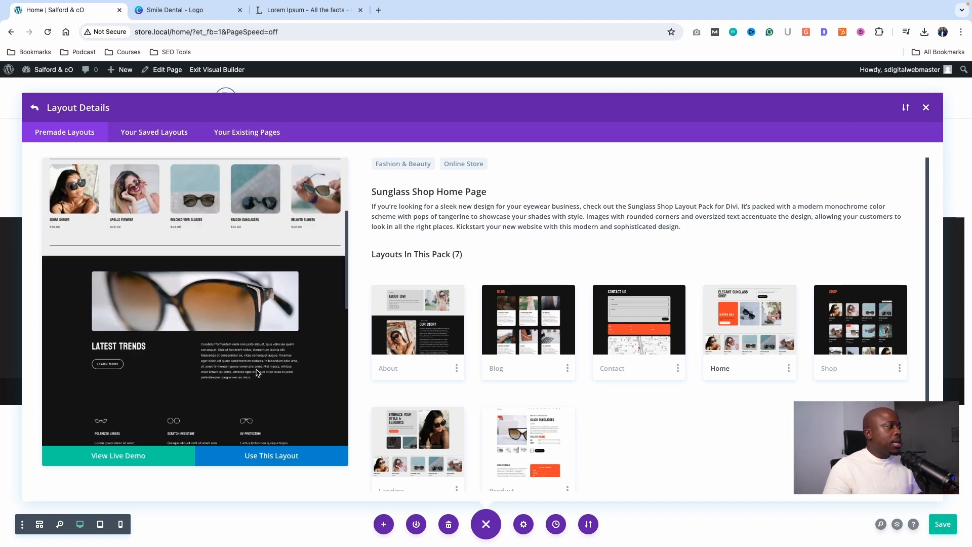
left_click(279, 454)
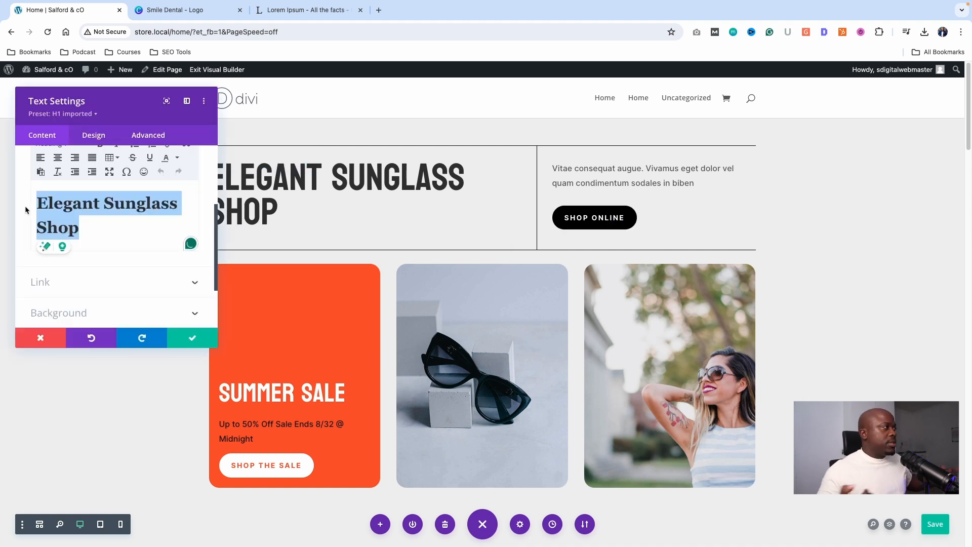
- Replace the "Elegant Sunglass Shop" hero heading with "STAND OUT THIS SUMMER" directly on the page
left_click(41, 339)
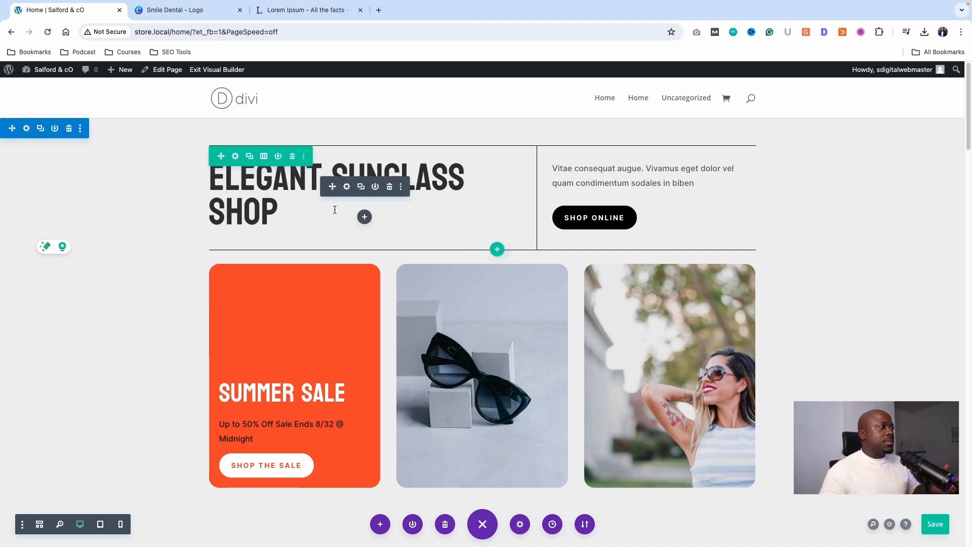
left_click(291, 207)
left_click_drag(289, 211, 211, 179)
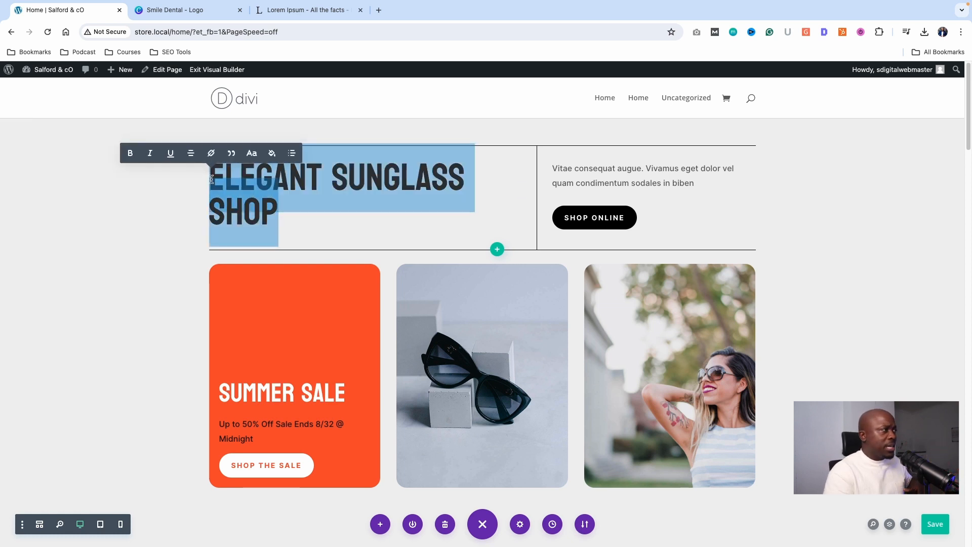
type("S")
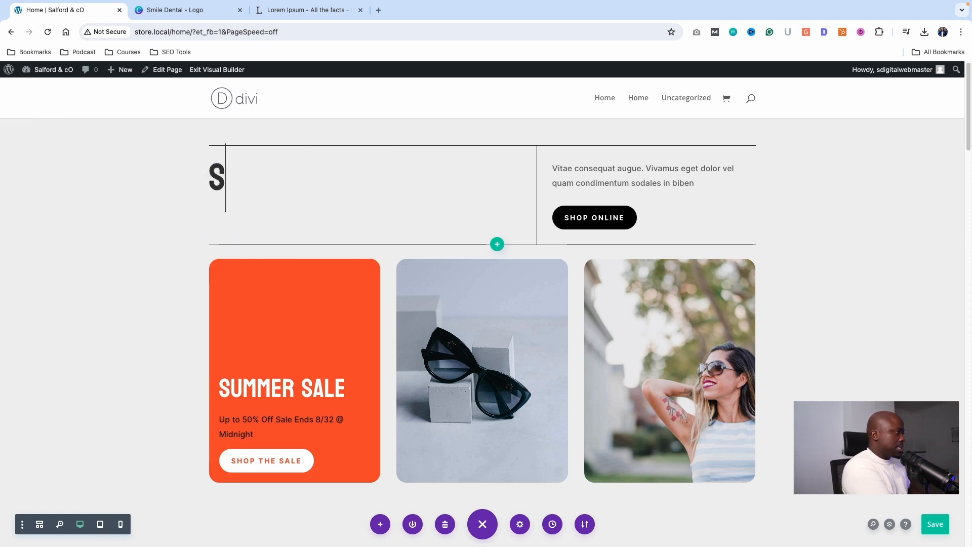
type("TAND OUT THIS SUMMER")
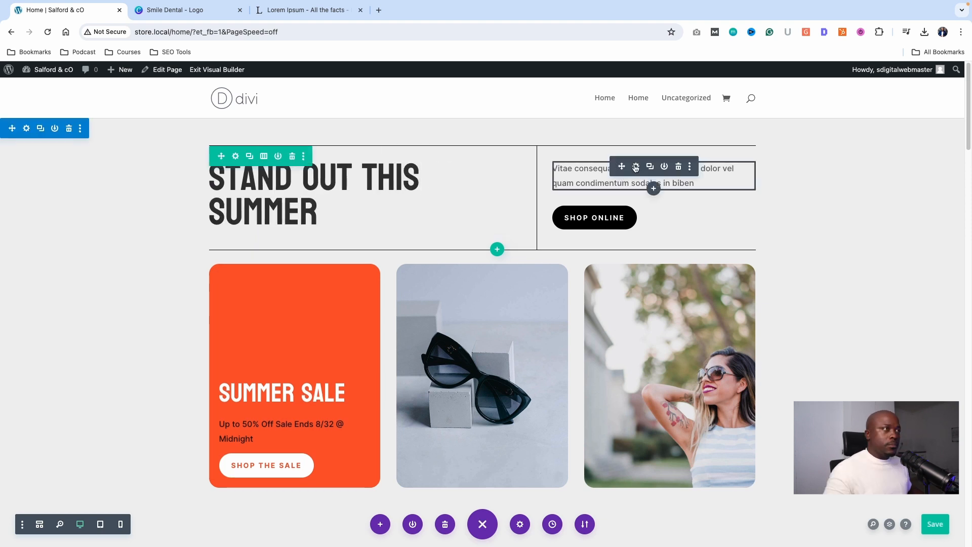
- Replace the paragraph above the Shop Online button with "Get the expensive look without breaking the bank." and save the text module
left_click(636, 168)
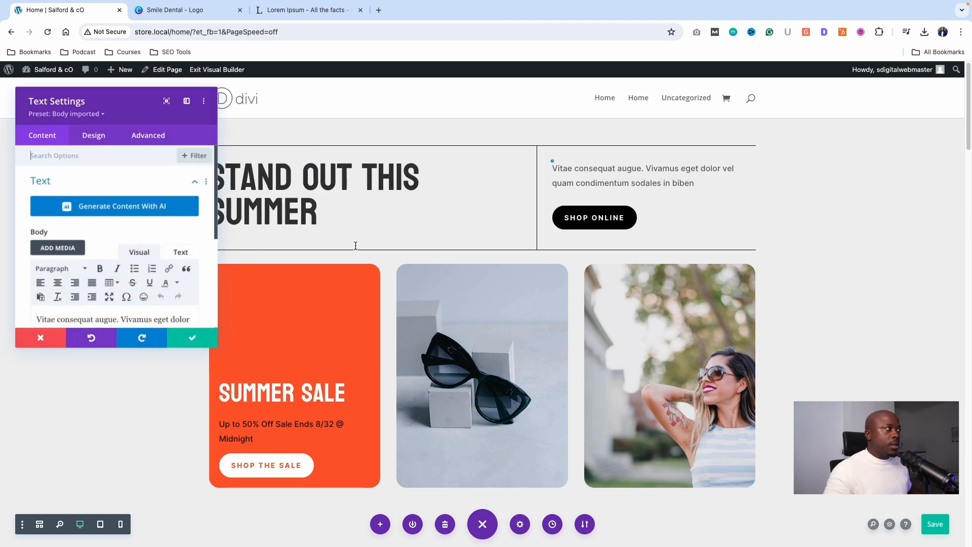
scroll(65, 272, "down", 3)
scroll(81, 200, "up", 4)
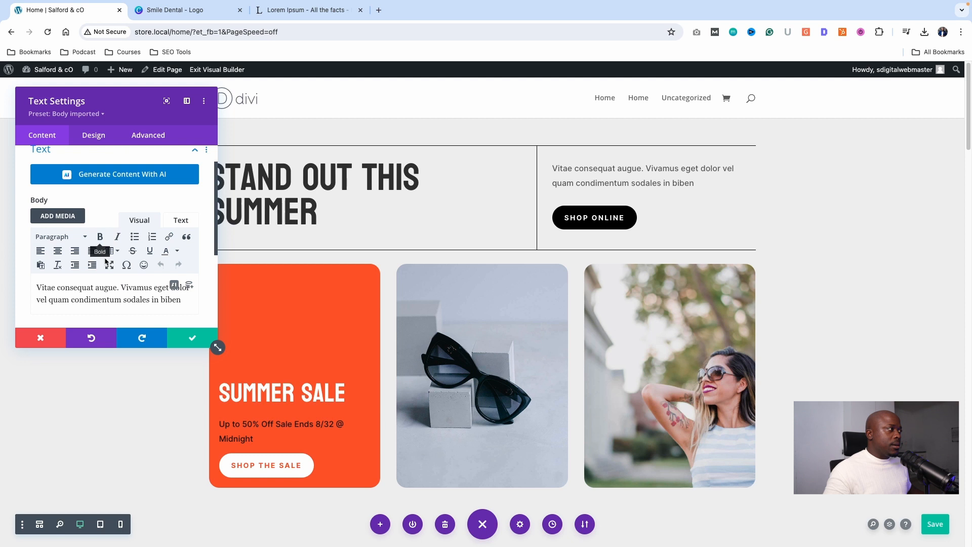
triple_click(114, 290)
type("Get the exp")
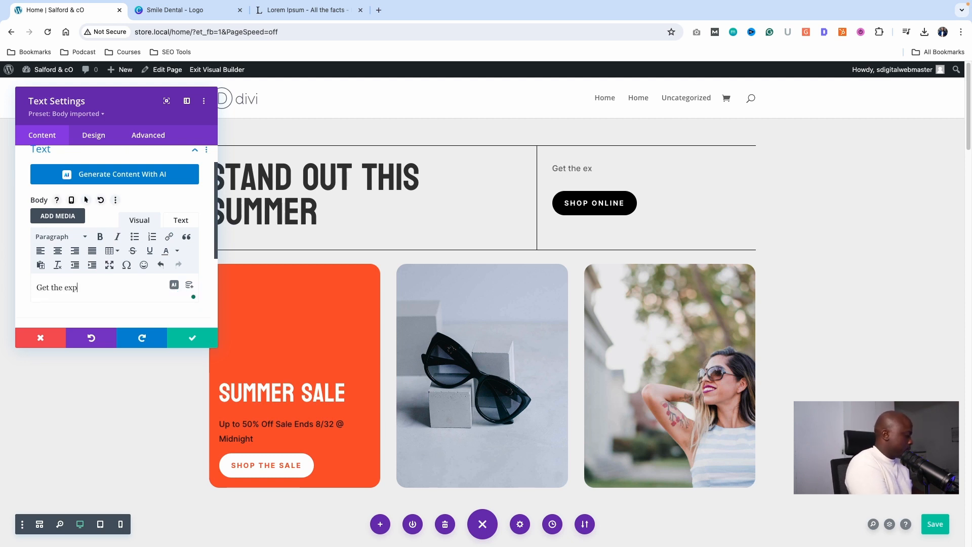
type("ensive")
type("look without breaking")
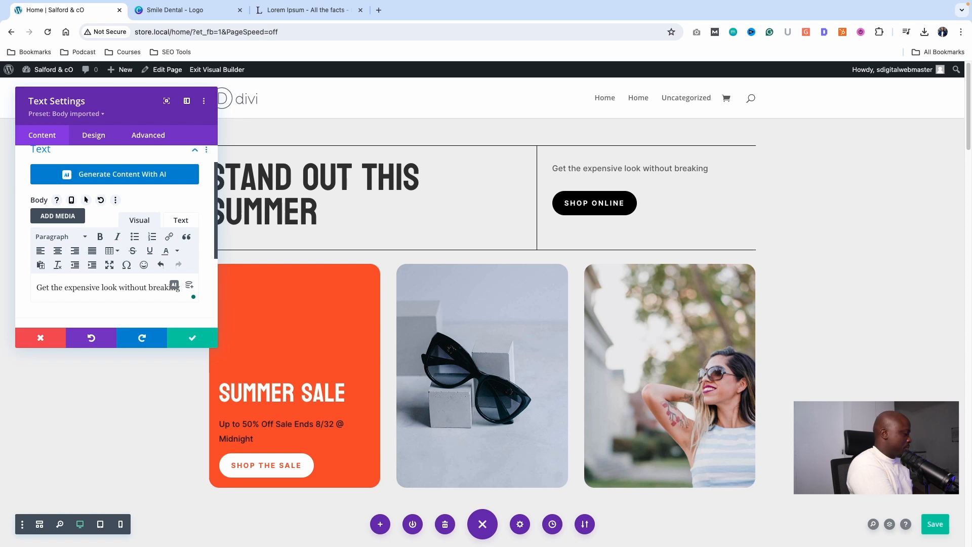
type(" the bank.")
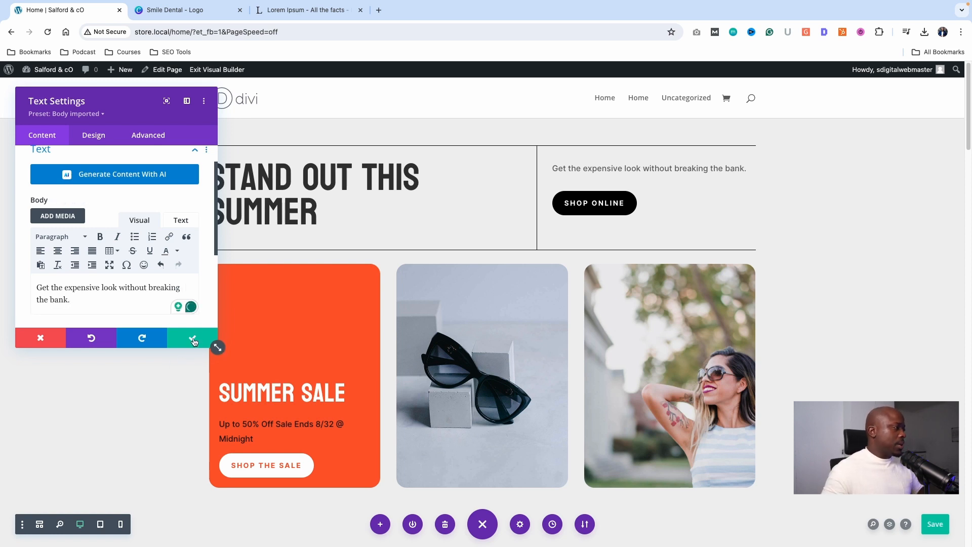
left_click(192, 338)
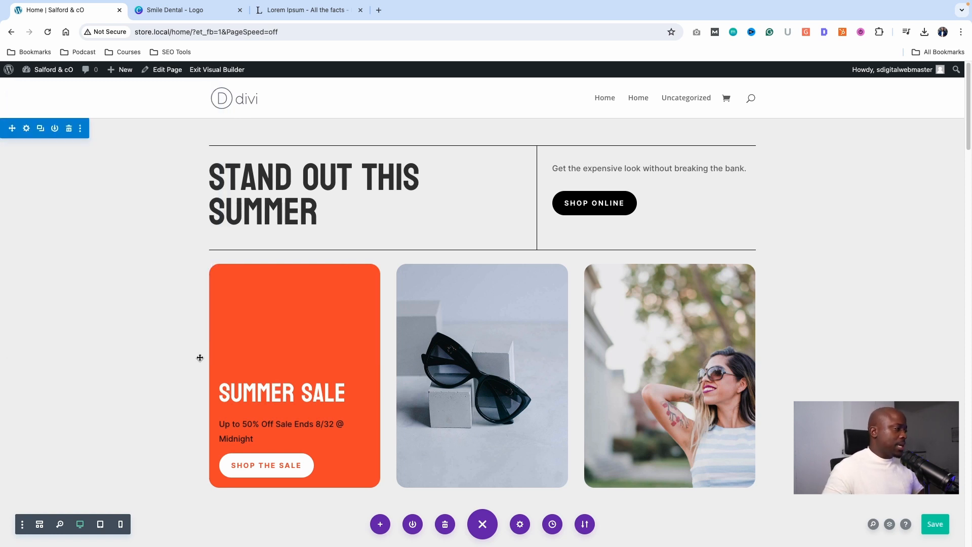
- Change the "Summer Sale" heading in the orange promo card to "Winter Sale"
scroll(263, 415, "down", 1)
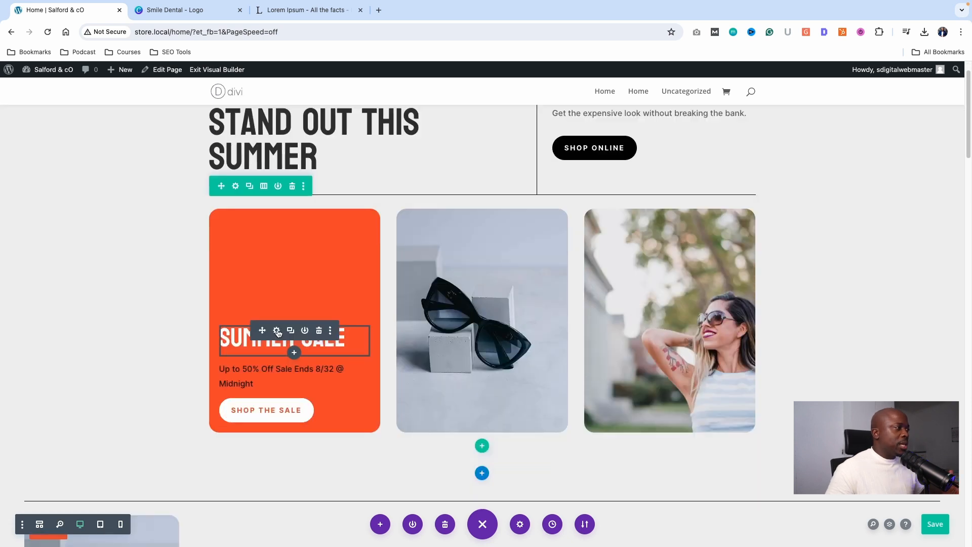
left_click(276, 330)
scroll(126, 299, "down", 1)
left_click_drag(91, 309, 37, 311)
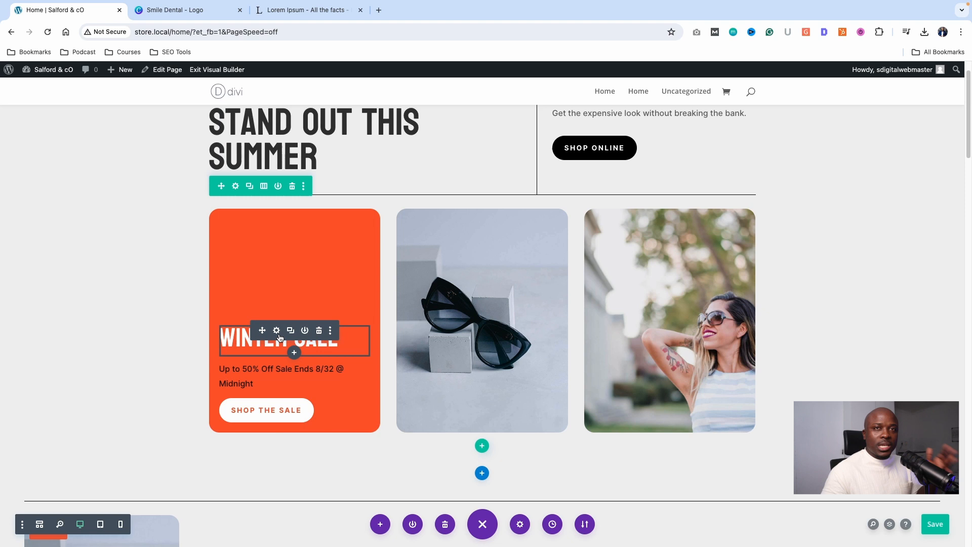
left_click(278, 333)
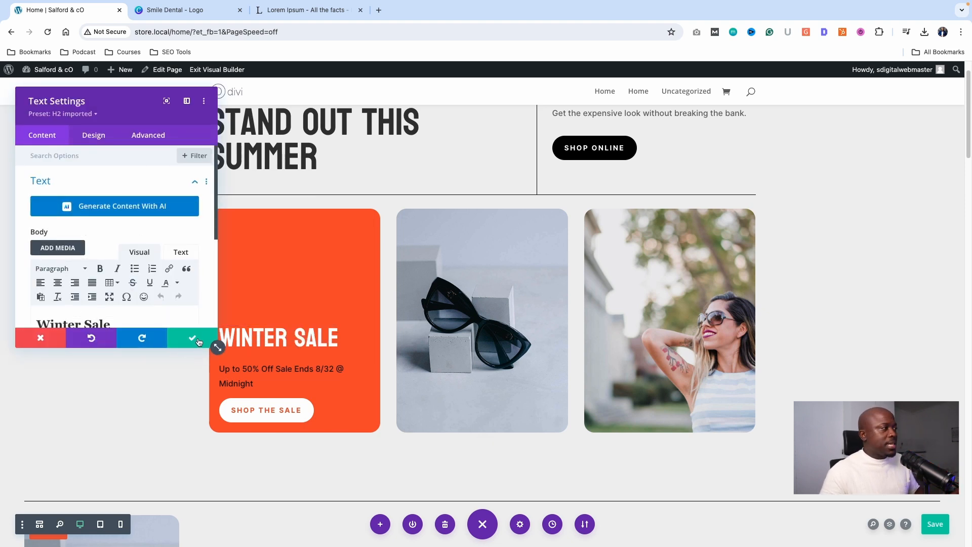
left_click(198, 342)
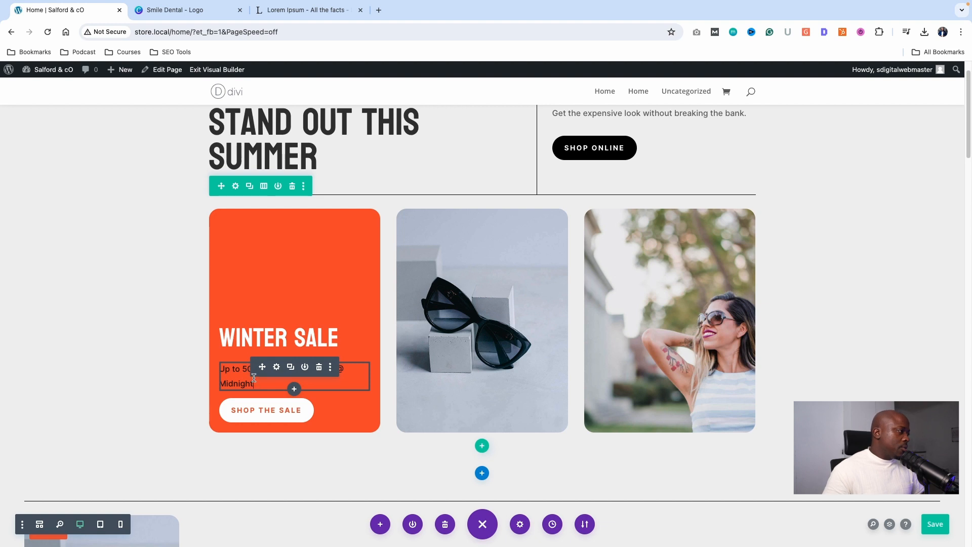
- Edit the promo card's text under the heading to read "Up to 80% Off Sale Ends 05/30 @ Midnight"
left_click(254, 378)
left_click(250, 371)
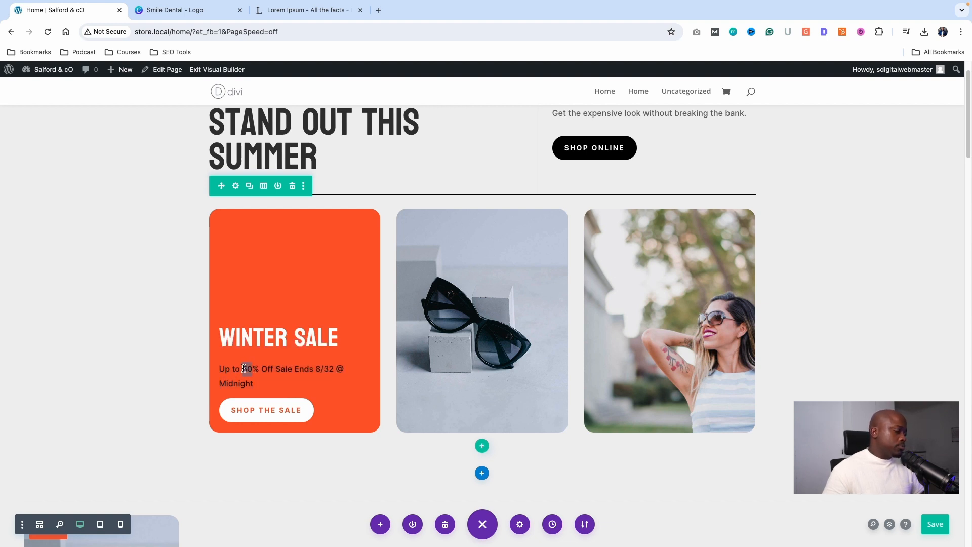
type("8")
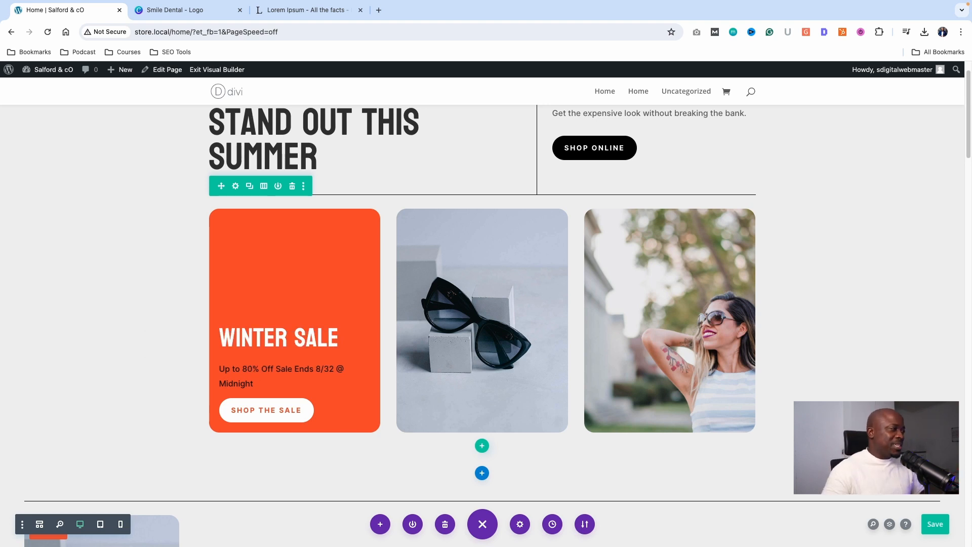
double_click(318, 369)
type("10")
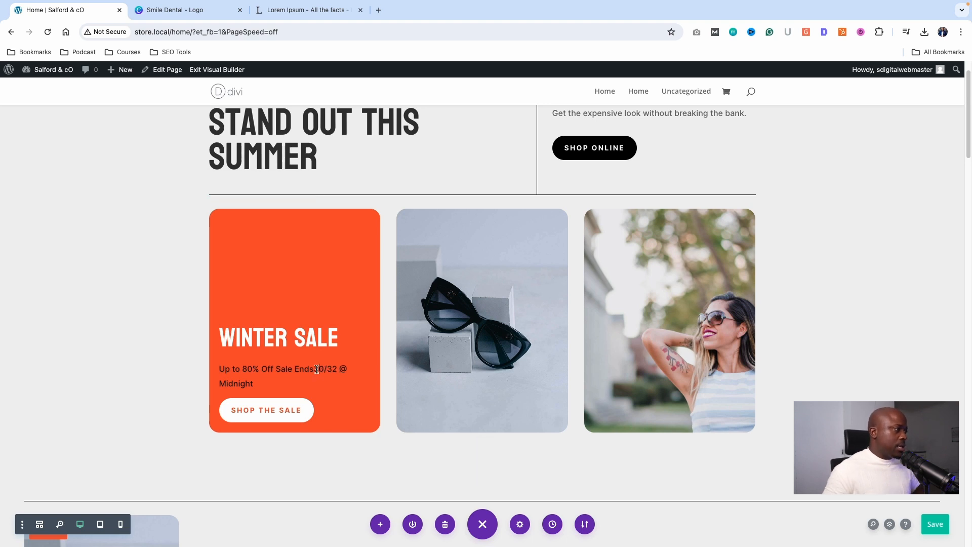
key("BackSpace")
type("05")
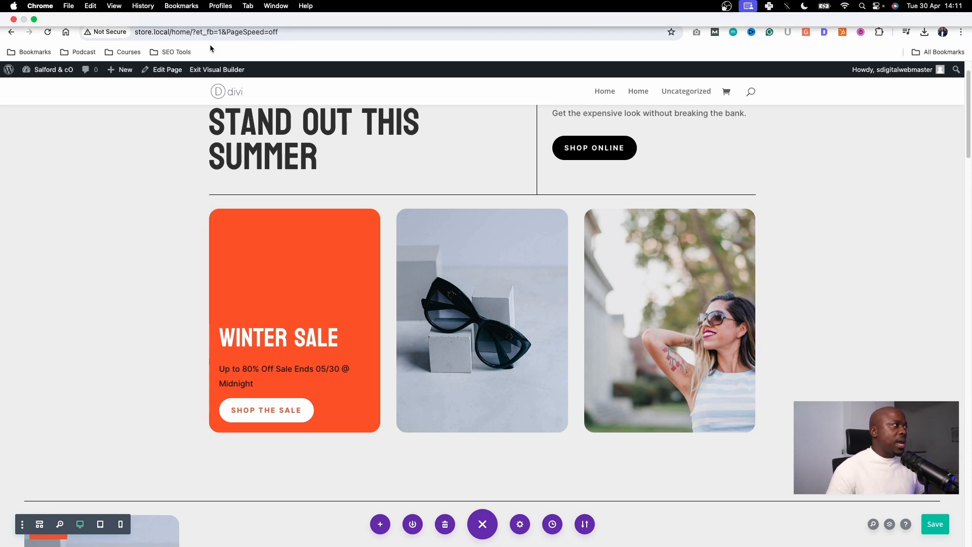
- Switch to the Canva logo design, copy the hex colour code of the "SALFORD & CO." text, and return to the Home page
left_click(177, 11)
left_click(590, 318)
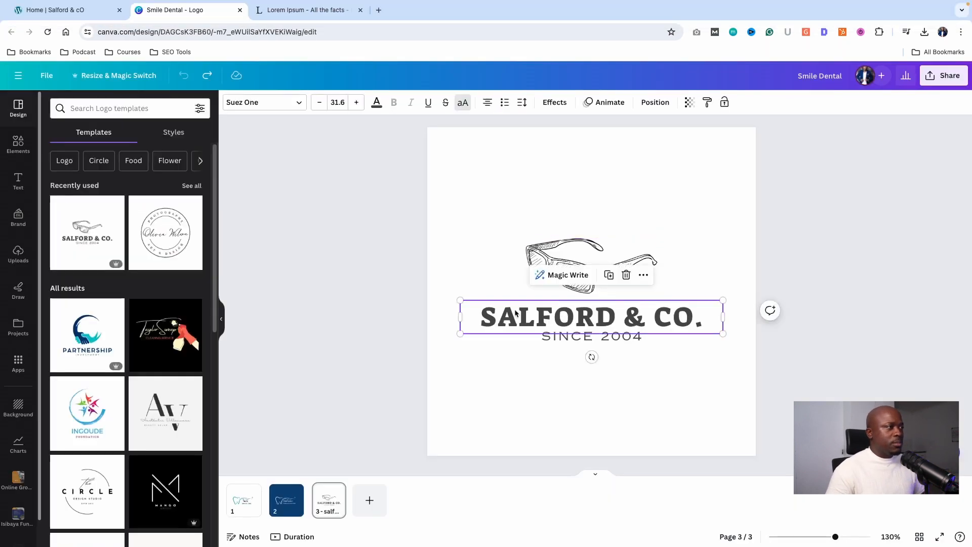
left_click(377, 103)
left_click(55, 164)
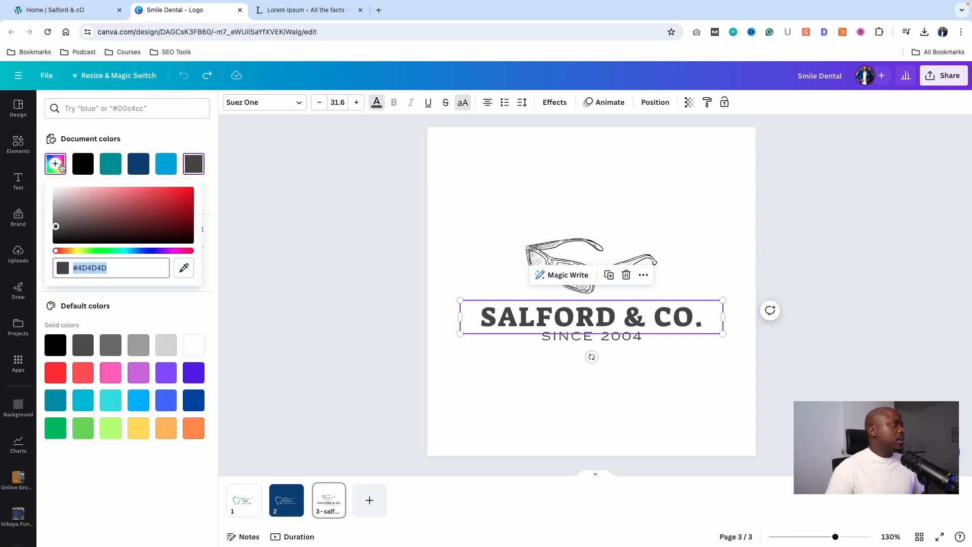
right_click(87, 270)
left_click(111, 325)
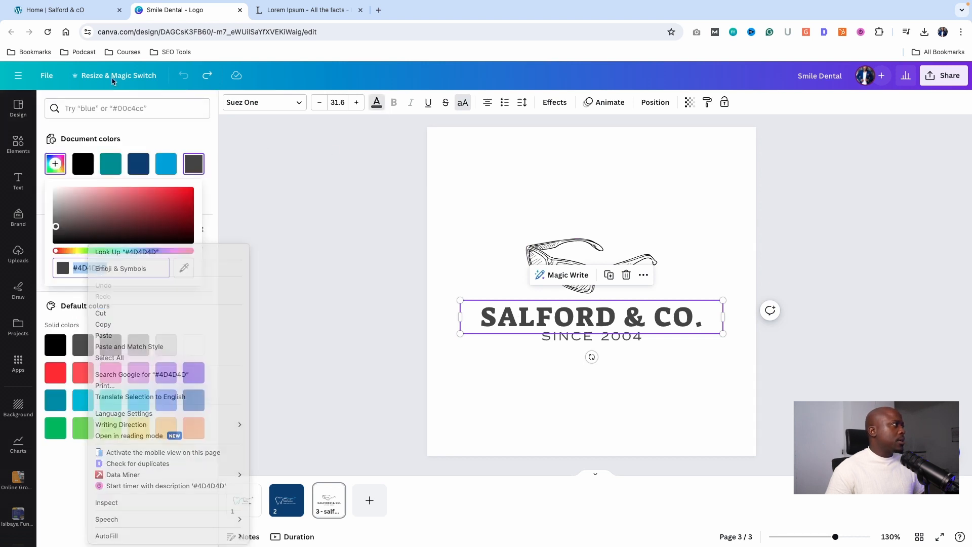
left_click(65, 10)
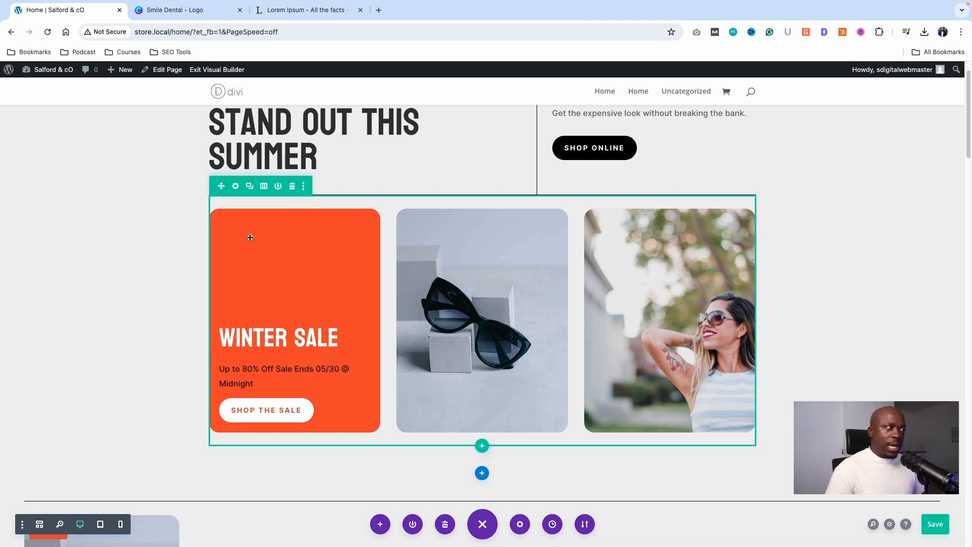
- Try to apply the copied colour #4d4d4d as the background of the three-column promo row
left_click(292, 235)
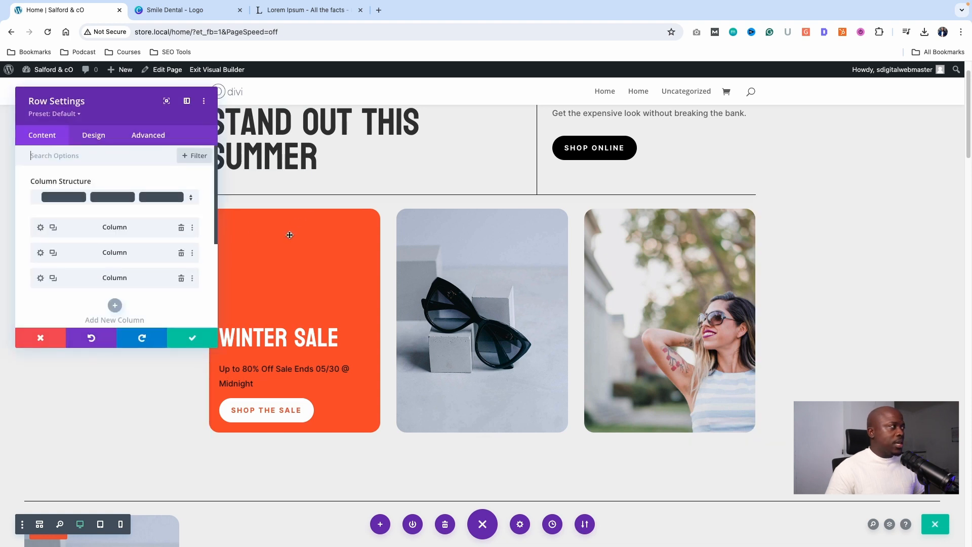
scroll(93, 263, "down", 5)
left_click(66, 238)
scroll(64, 248, "down", 2)
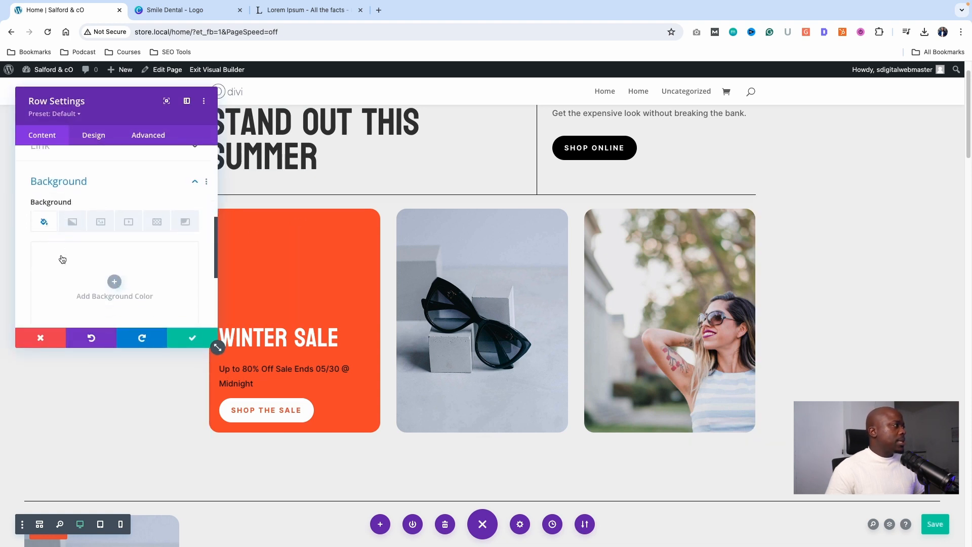
right_click(49, 184)
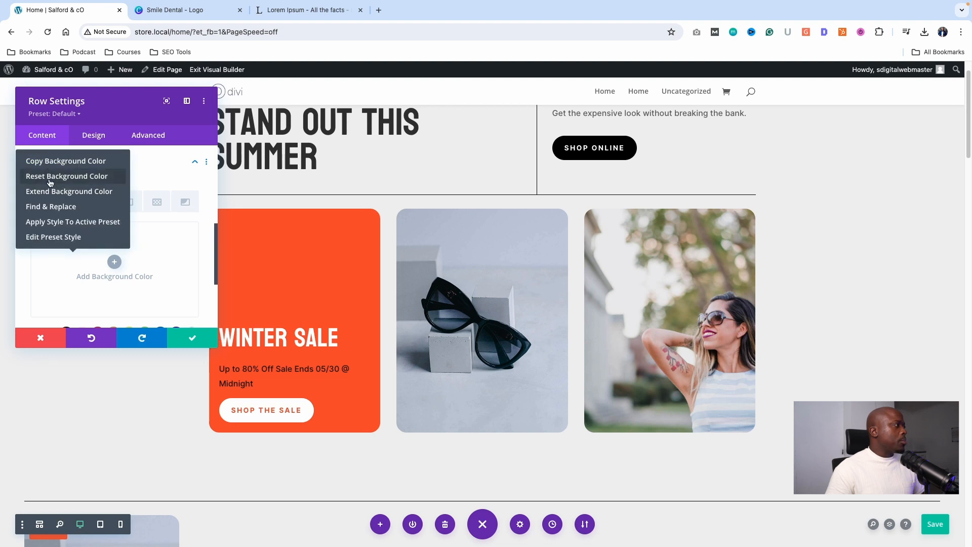
left_click(73, 273)
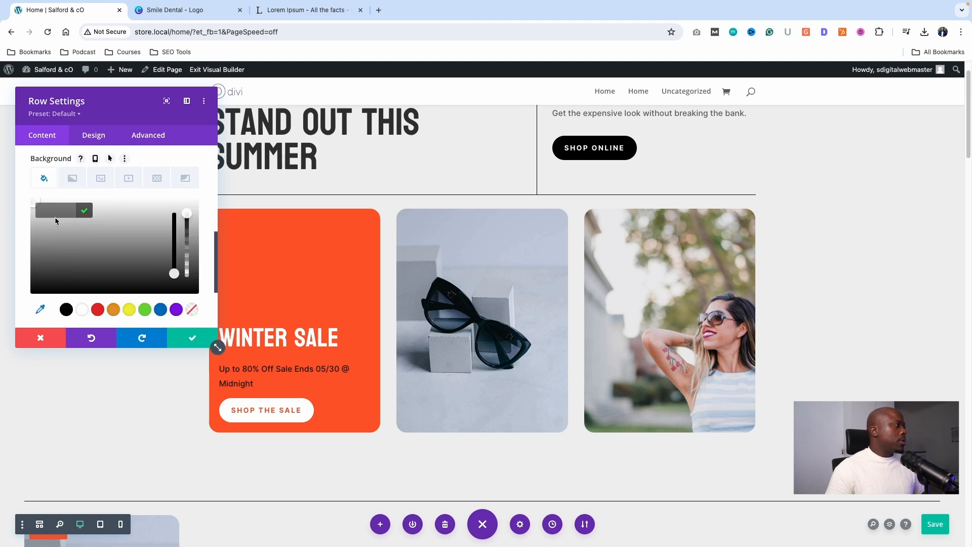
right_click(57, 215)
left_click(80, 282)
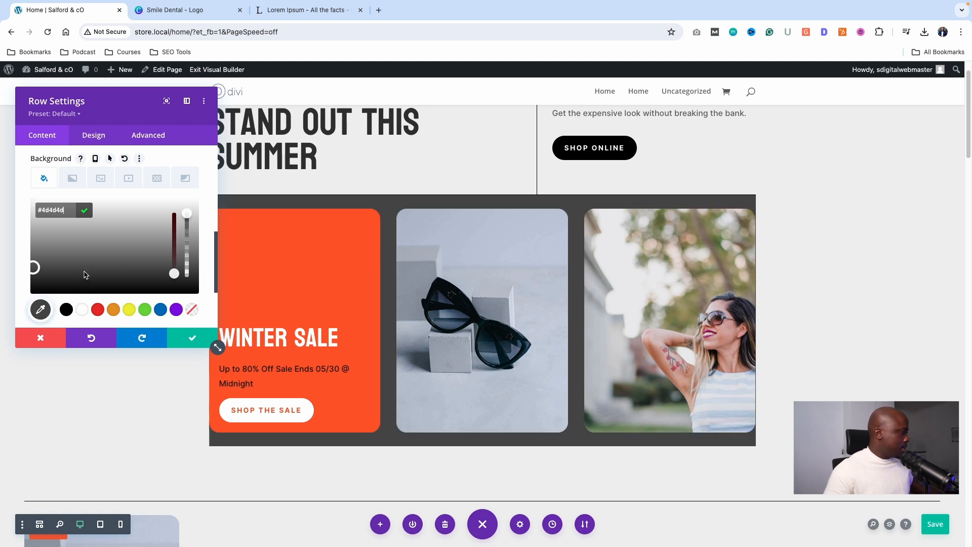
left_click(89, 338)
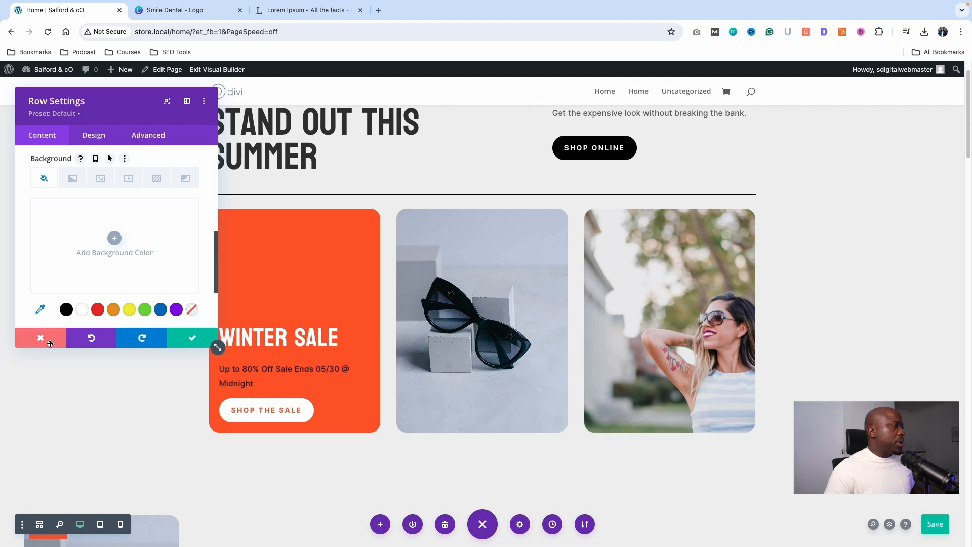
left_click(35, 337)
- Set the first column's background colour in the promo row to #4D4D4D, accepting the site-wide global colour change, and save the settings
left_click(236, 186)
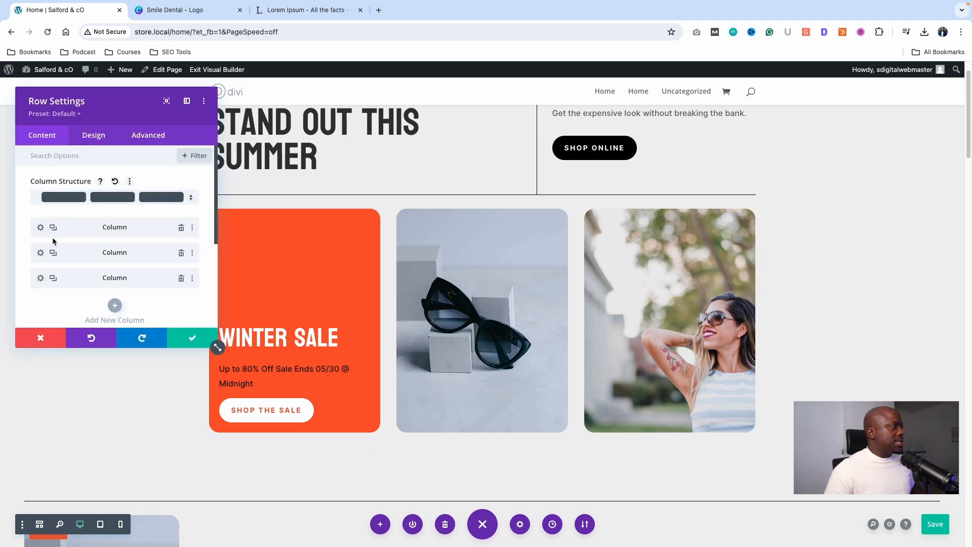
left_click(40, 228)
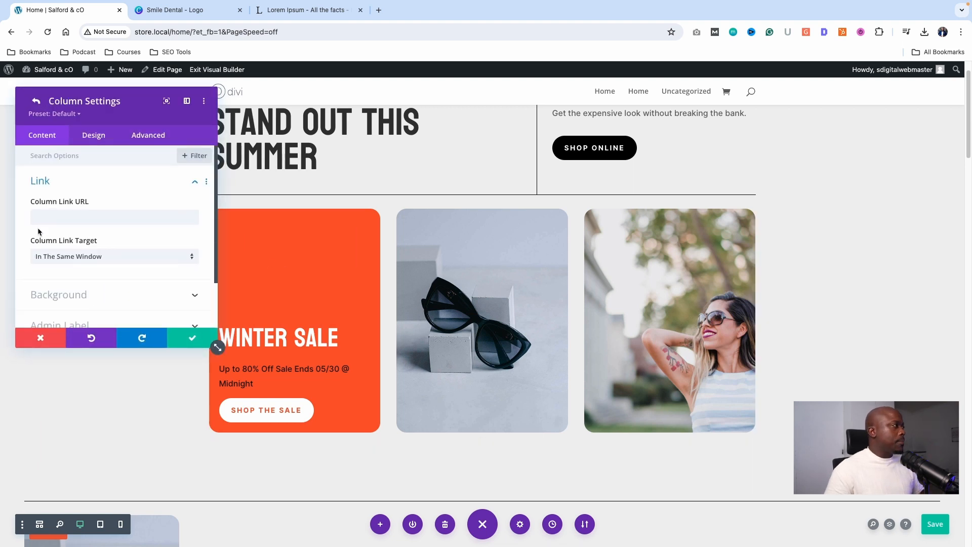
left_click(71, 287)
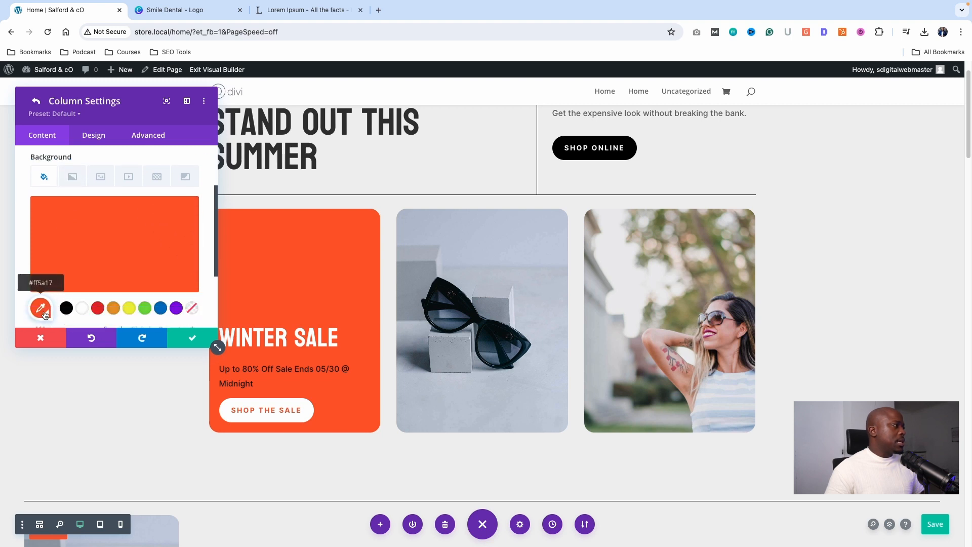
left_click(43, 313)
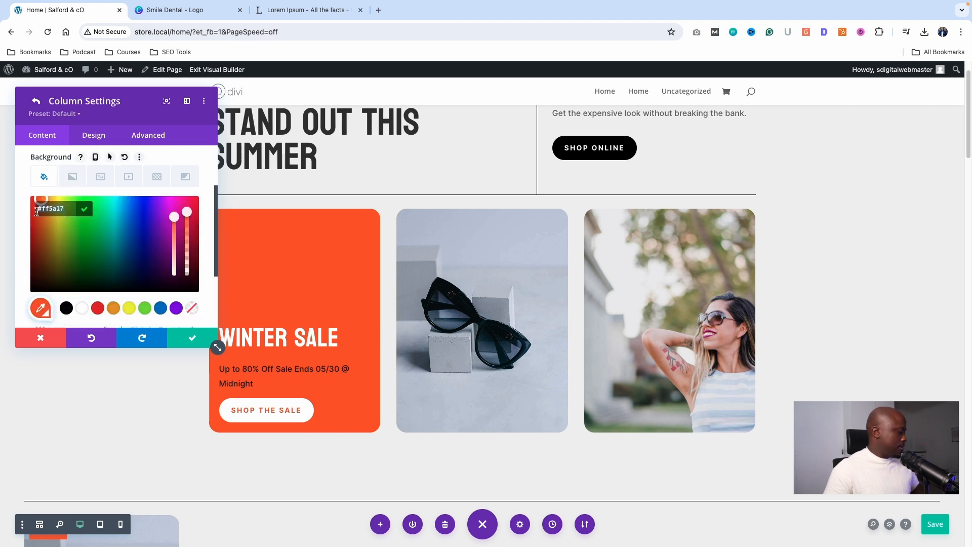
key("super+v")
left_click(84, 209)
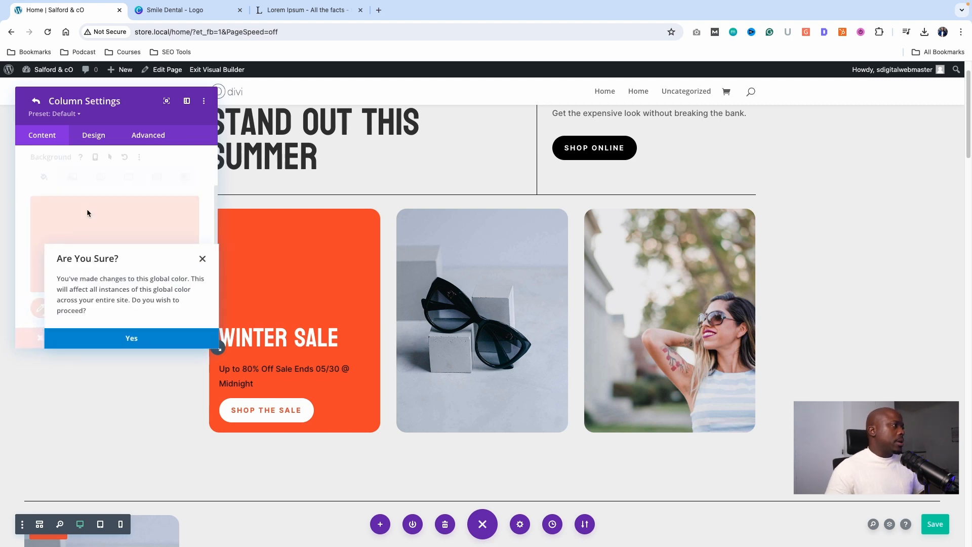
left_click(136, 338)
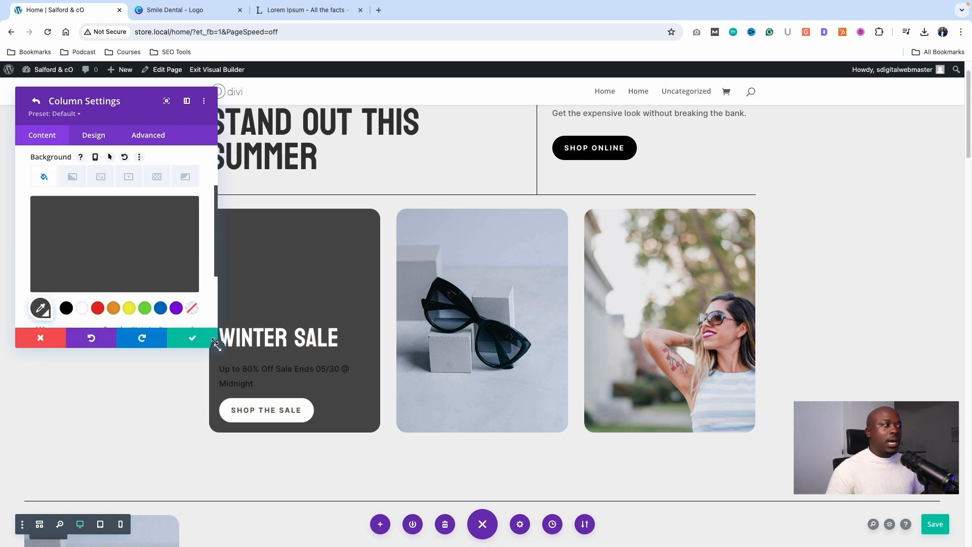
left_click(186, 339)
left_click(185, 338)
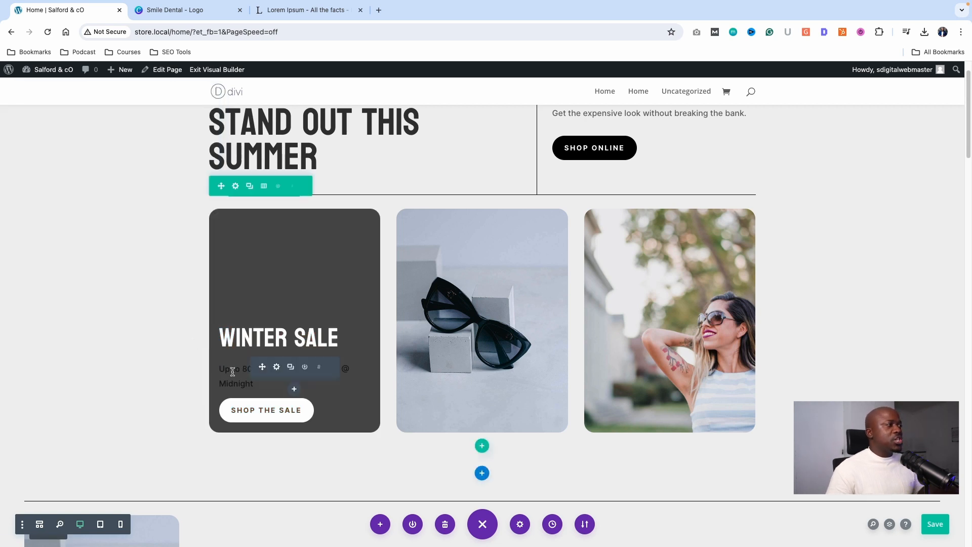
- Set the text colour of the promo card's sale description under the "Winter Sale" heading to white and save the settings
left_click(260, 383)
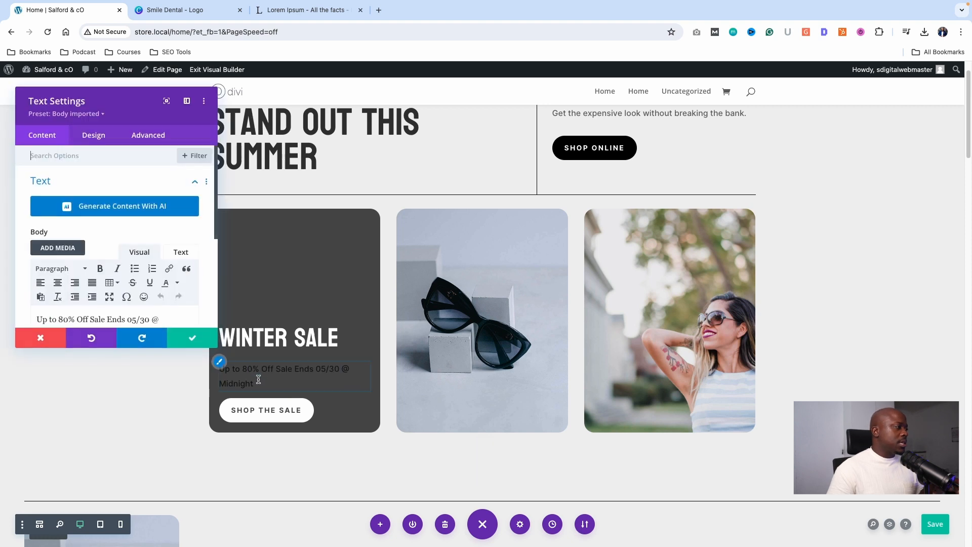
left_click_drag(253, 384, 218, 369)
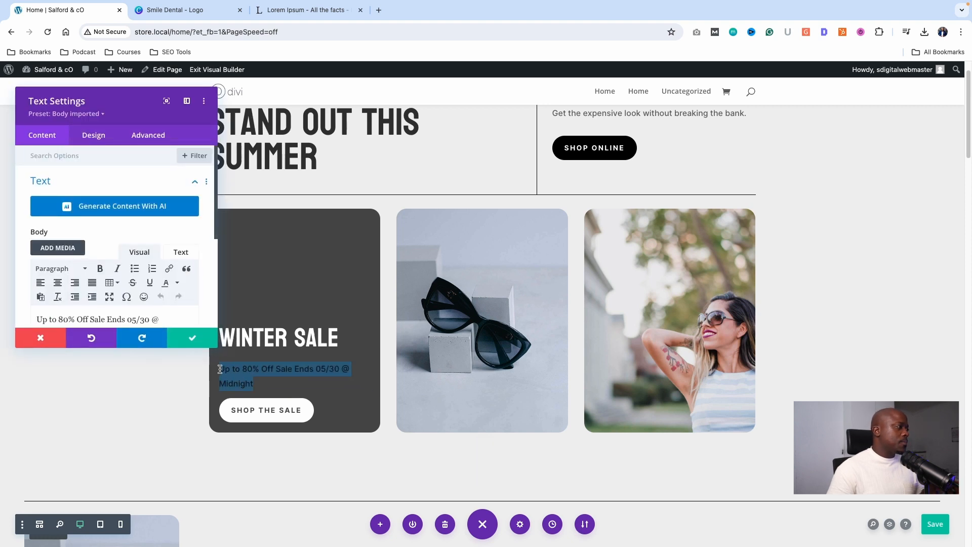
left_click(101, 318)
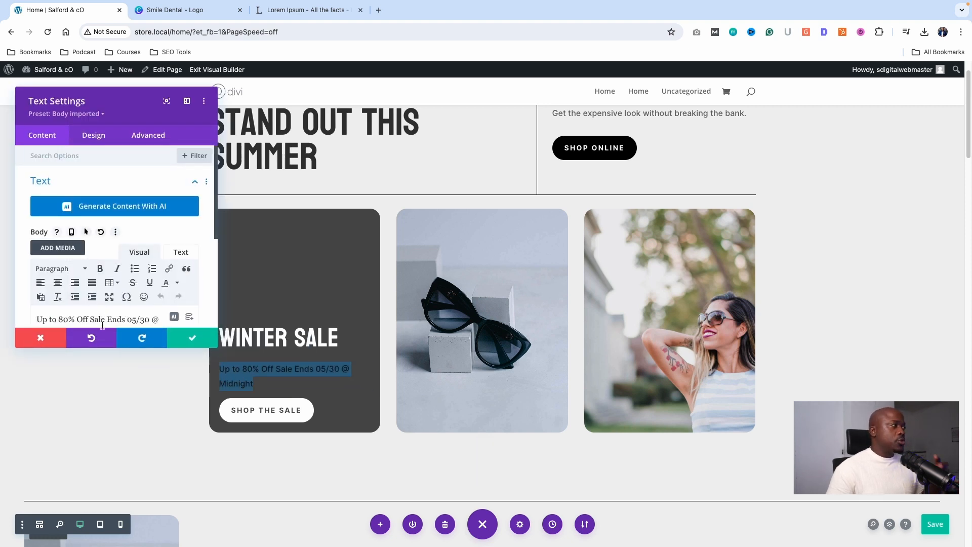
left_click(91, 135)
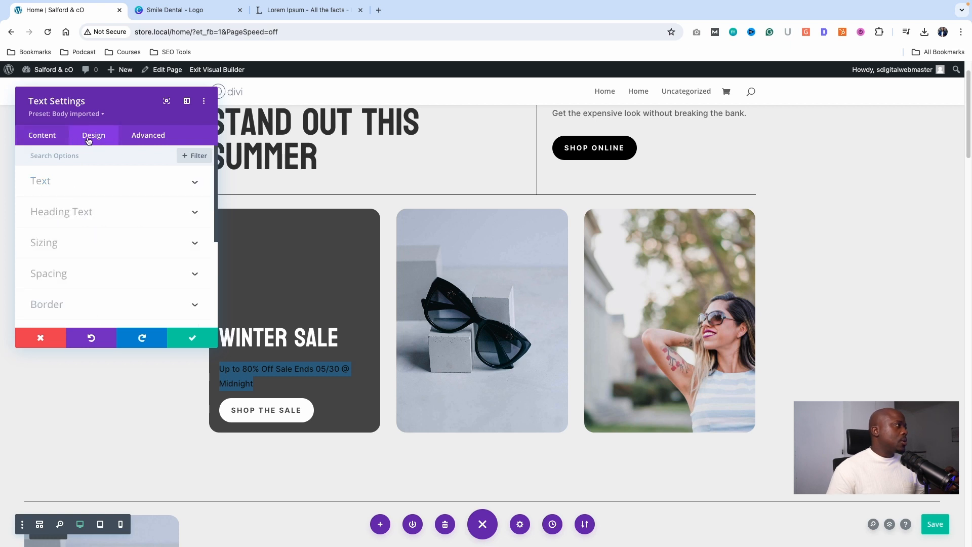
left_click(73, 195)
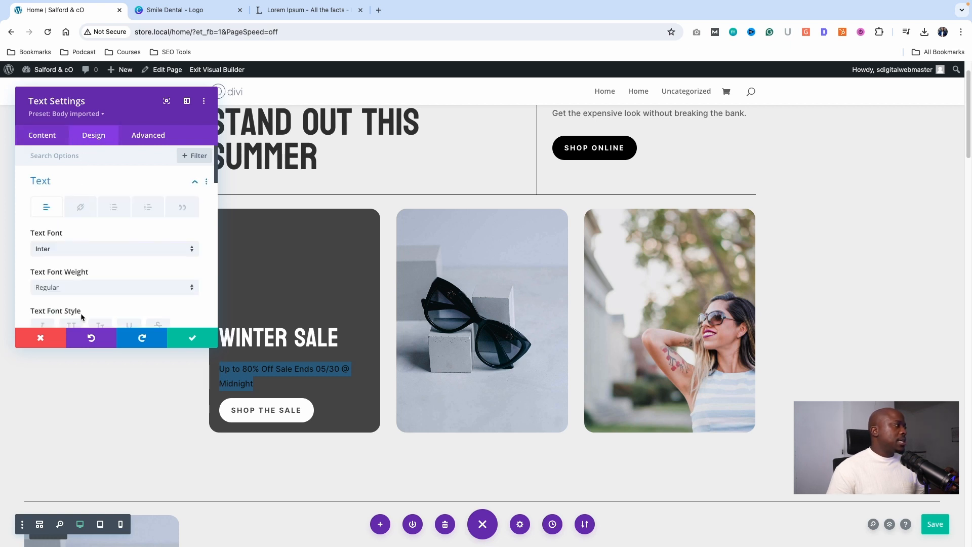
scroll(81, 310, "down", 3)
left_click(82, 250)
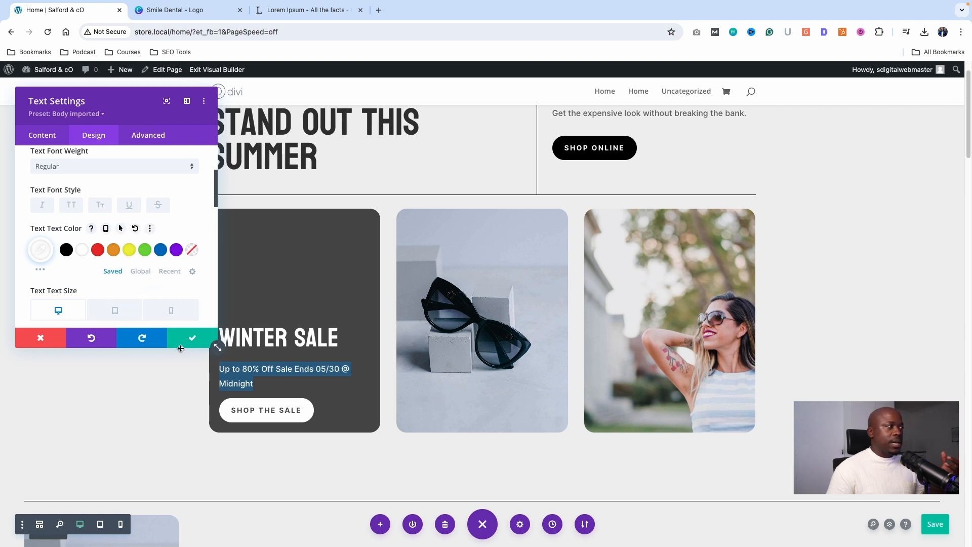
left_click(192, 337)
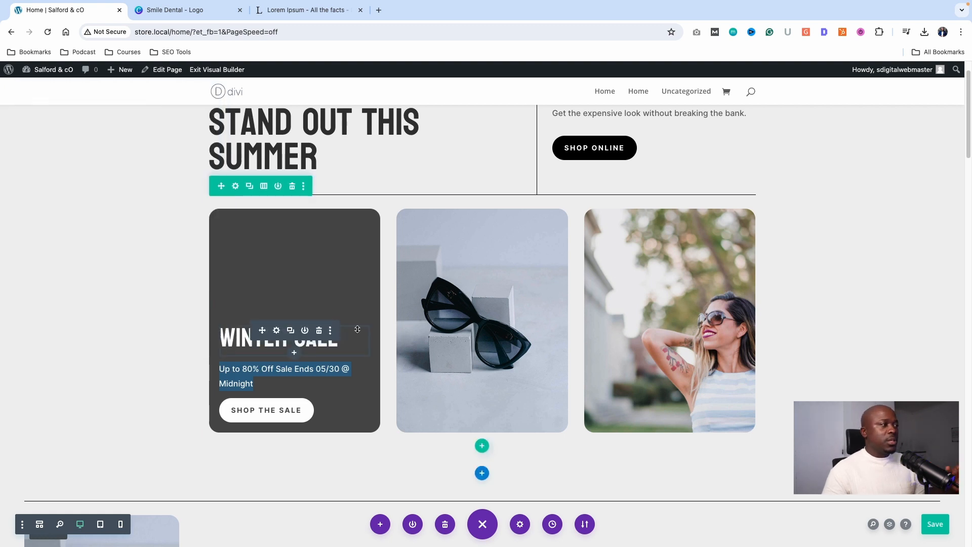
- Replace the promo row's second column background image with the media library photo of the dark-haired woman in black sunglasses and save the row
left_click(235, 186)
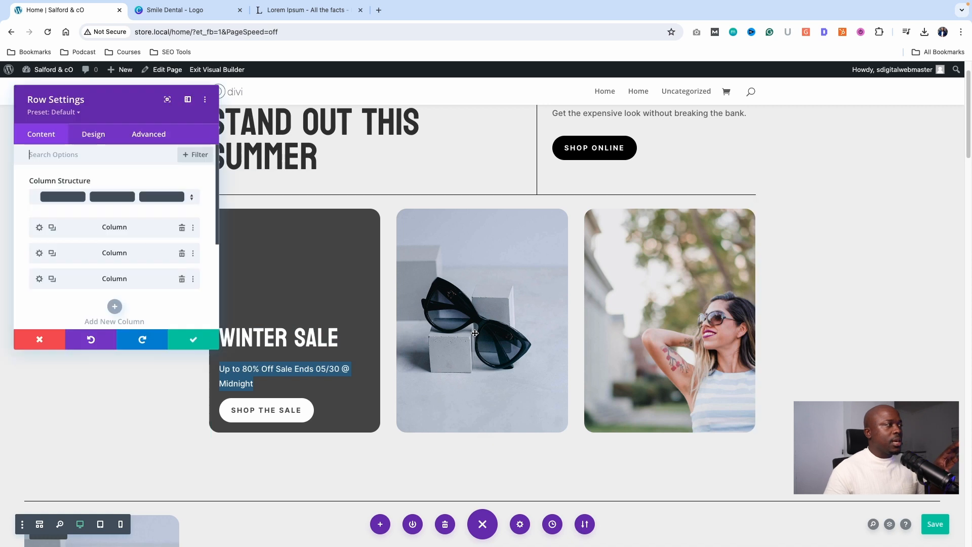
scroll(95, 232, "down", 2)
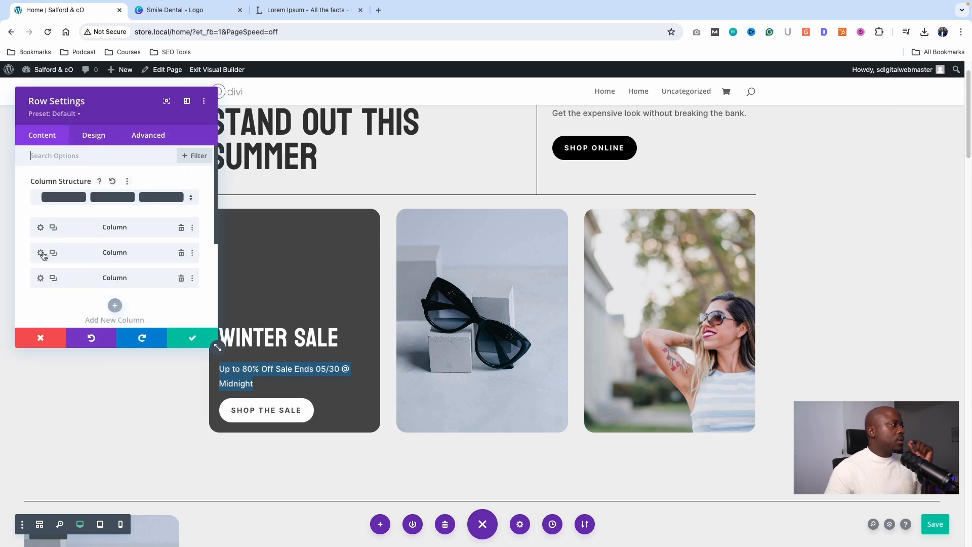
left_click(41, 253)
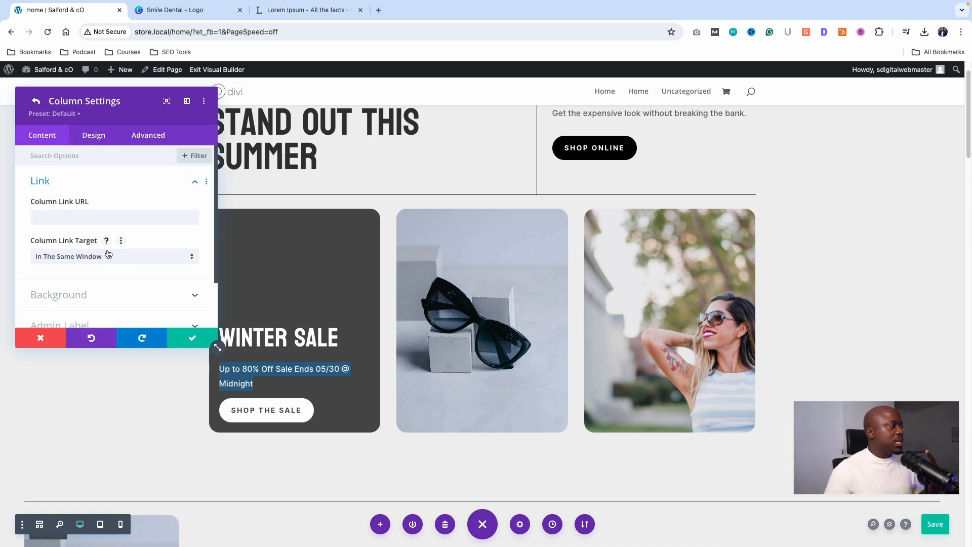
left_click(136, 287)
left_click(101, 209)
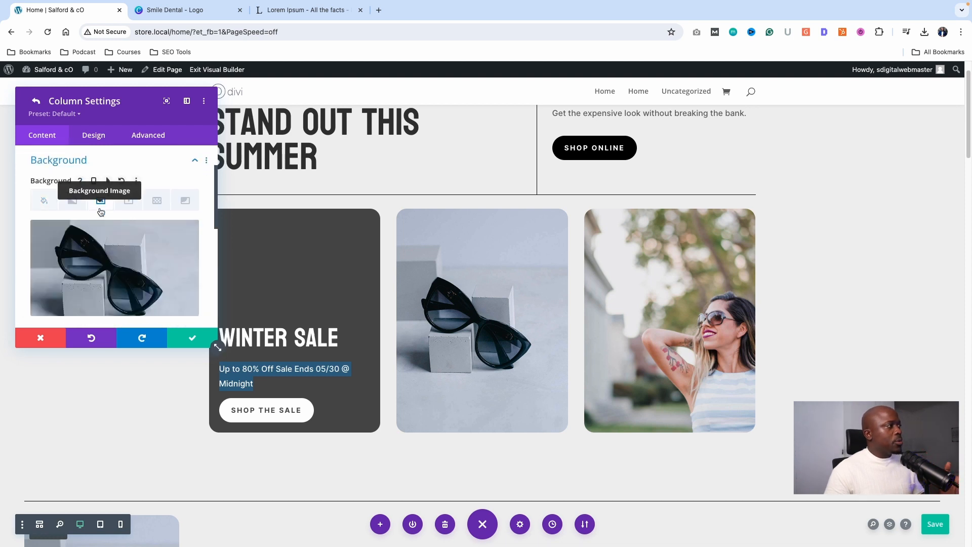
left_click(115, 271)
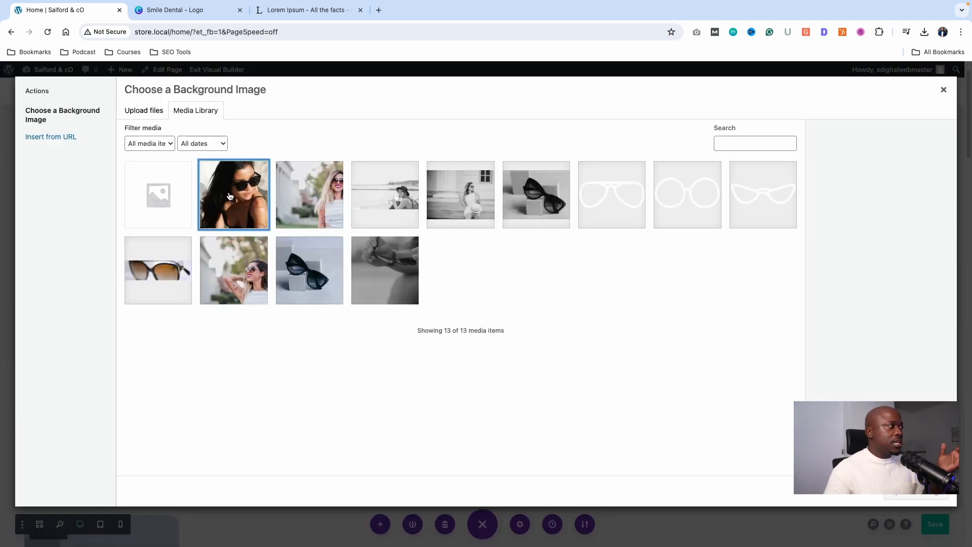
left_click(230, 196)
left_click(916, 492)
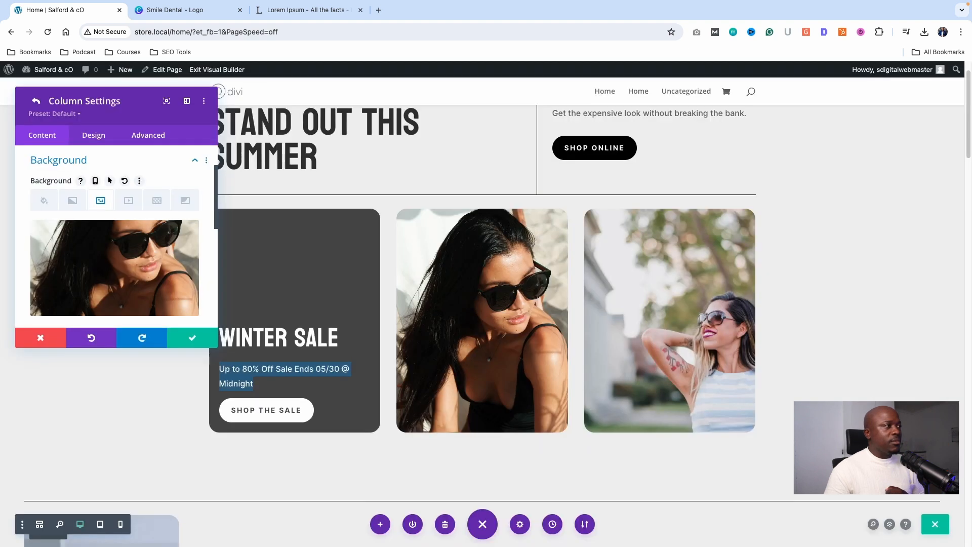
left_click(196, 338)
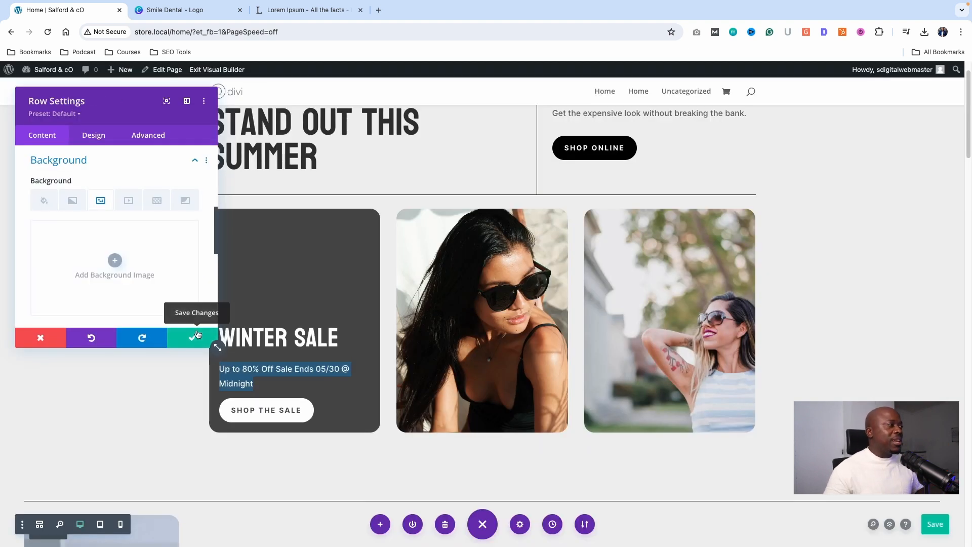
left_click(196, 336)
- Open the settings of the Woo Products module below the promo row and review its order options, keeping Default Sorting
scroll(112, 265, "down", 2)
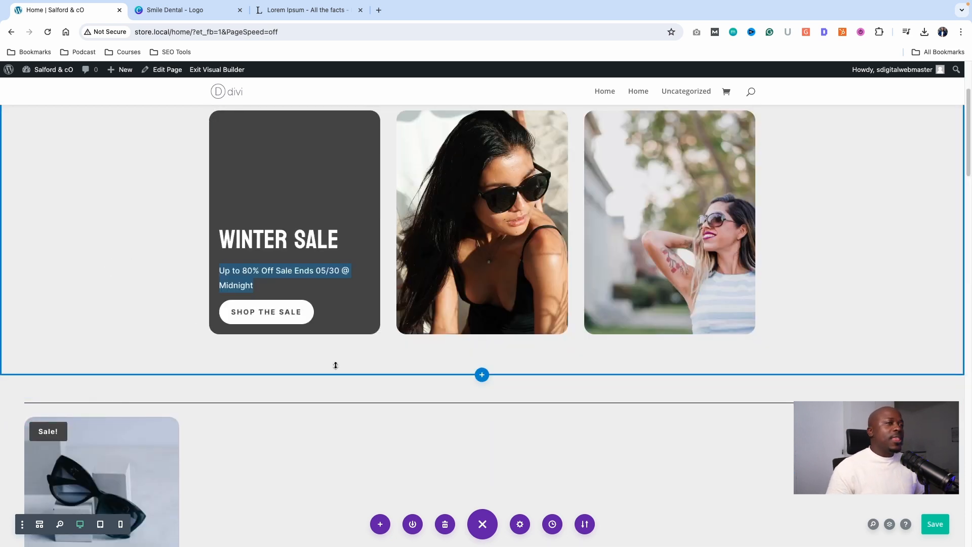
scroll(367, 368, "down", 4)
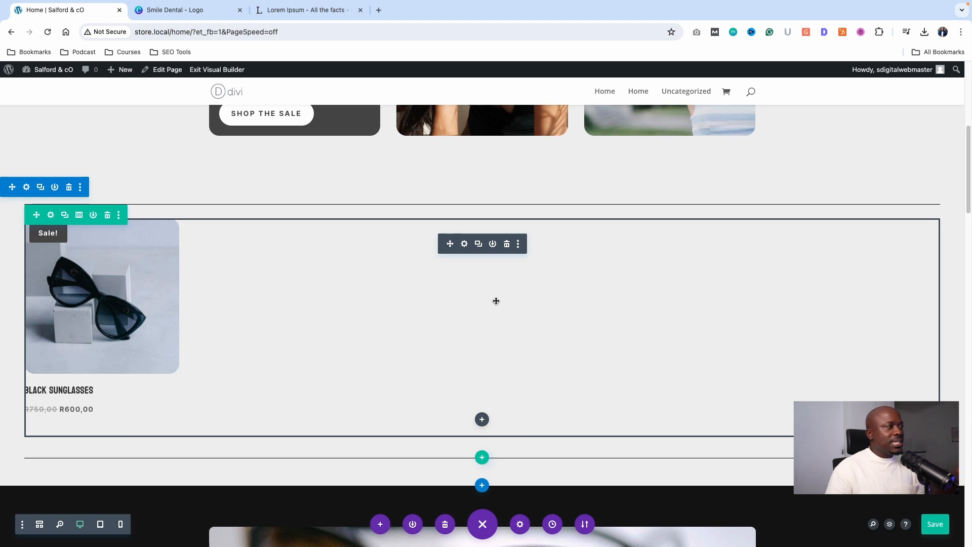
left_click(465, 244)
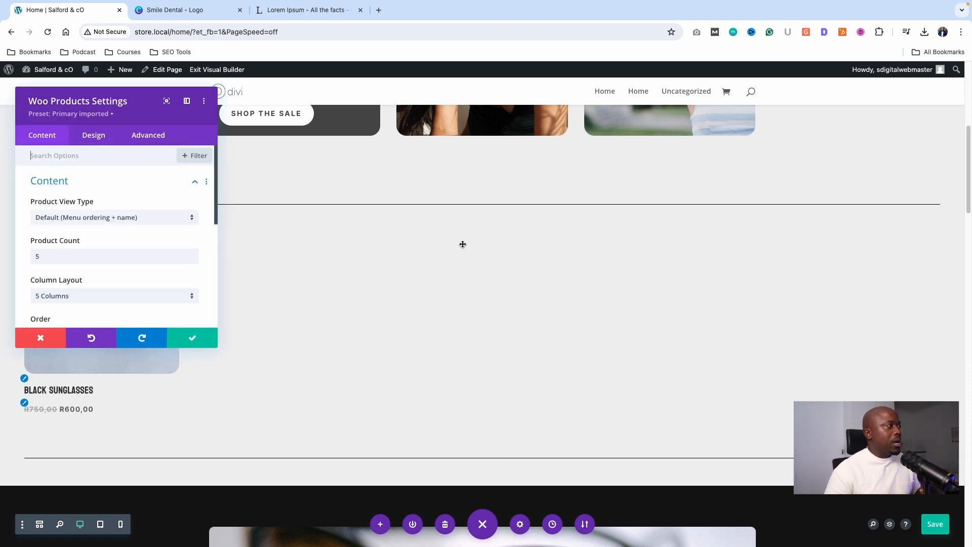
left_click_drag(129, 97, 390, 97)
scroll(393, 200, "down", 3)
left_click(348, 219)
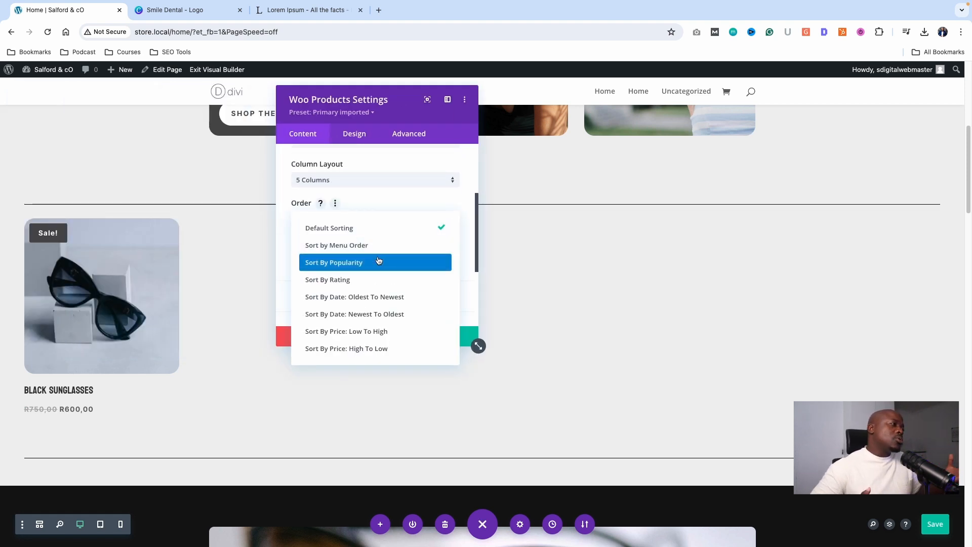
left_click(355, 228)
- Try a 3-column layout for the product grid and return it to 5 columns
scroll(375, 238, "up", 3)
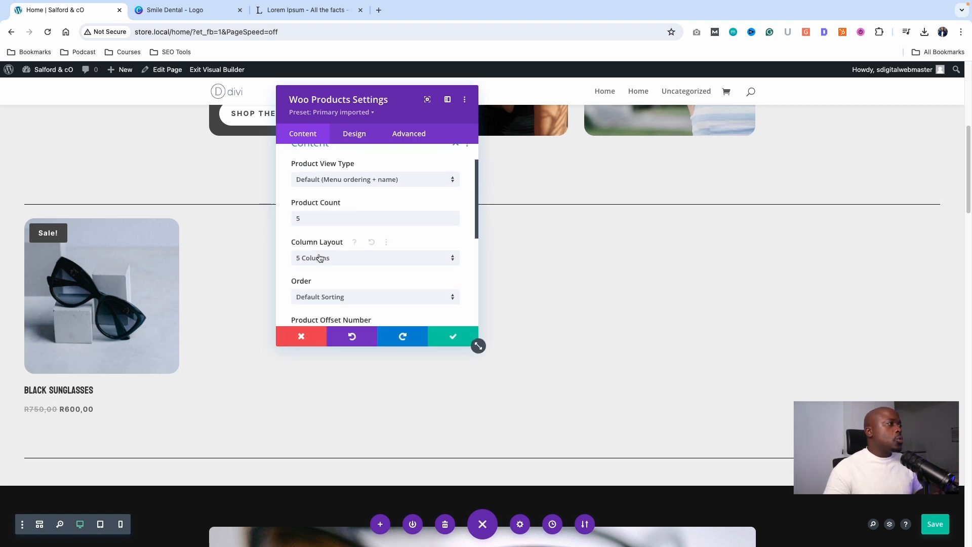
left_click(320, 258)
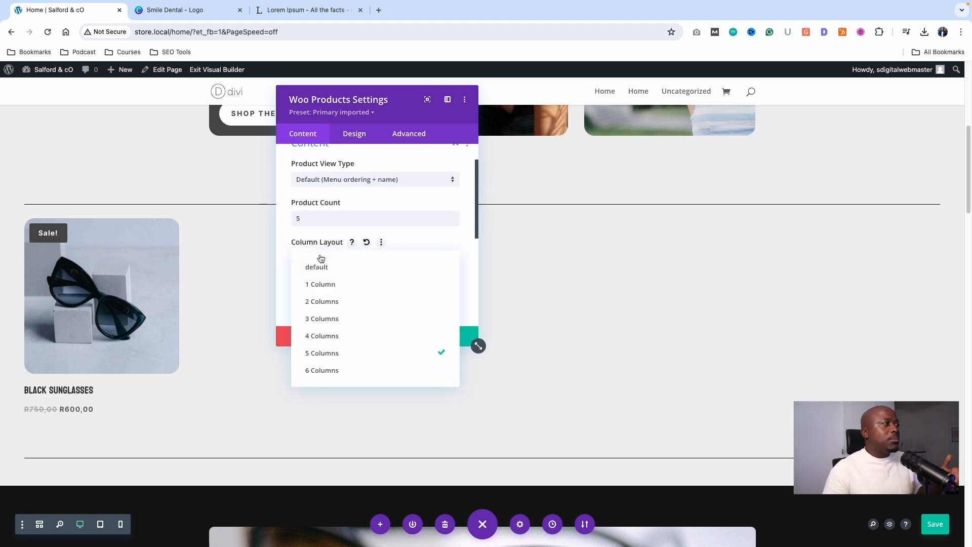
left_click(332, 317)
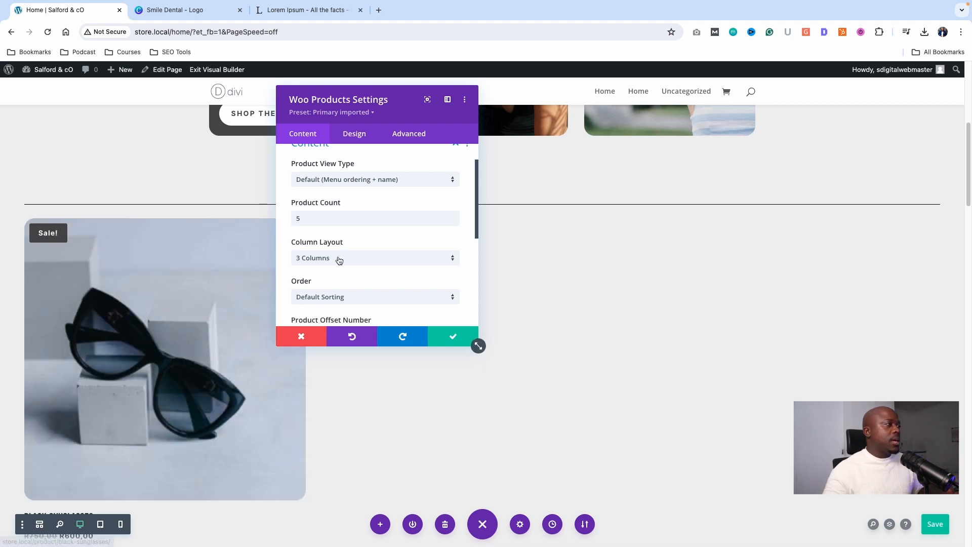
left_click(329, 258)
left_click(331, 354)
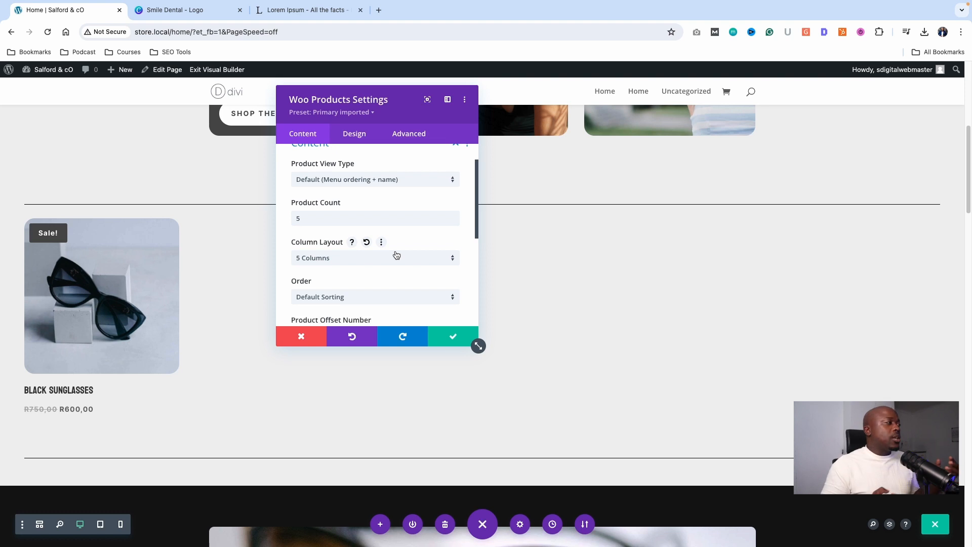
- Try Sale Products and Latest Products as the product view type and discard the module's changes
scroll(396, 256, "up", 1)
left_click(346, 186)
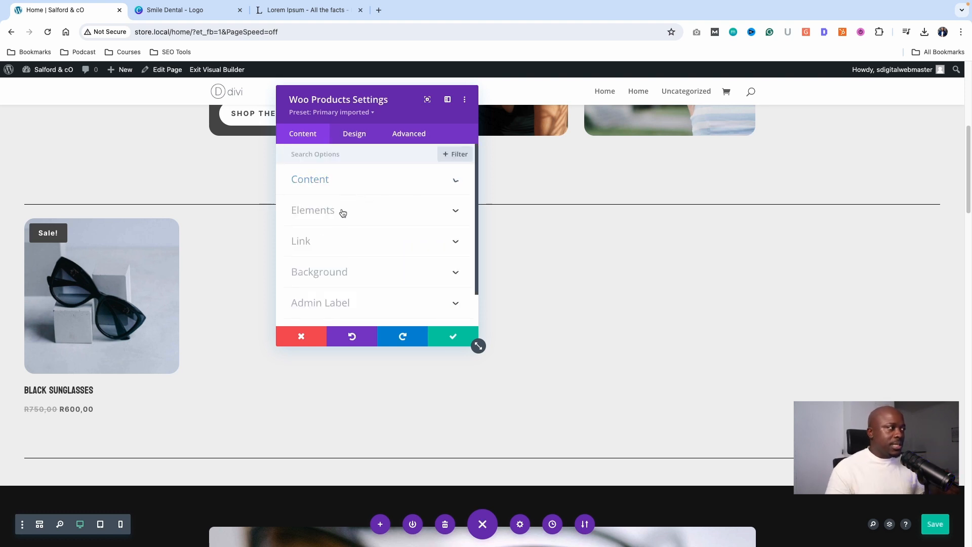
left_click(332, 189)
left_click(328, 220)
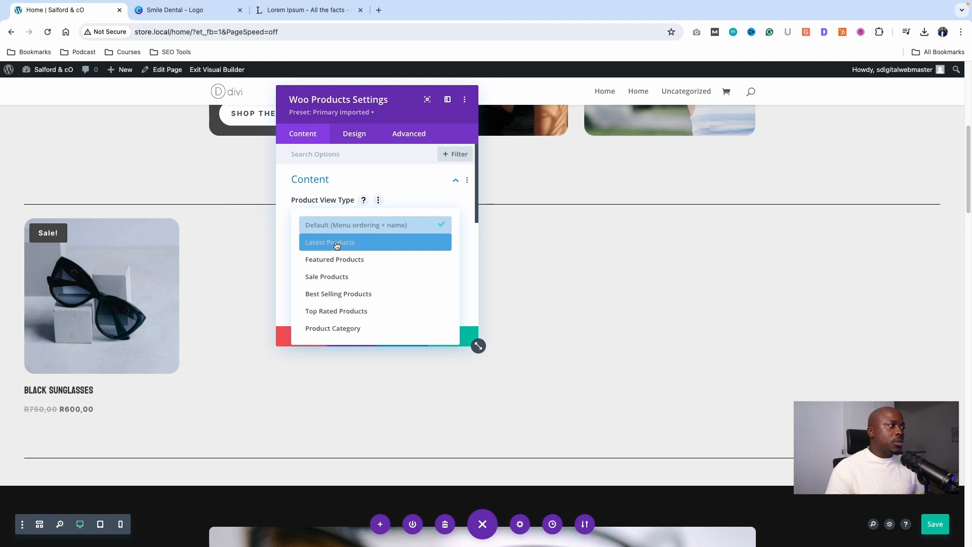
left_click(333, 276)
left_click(338, 217)
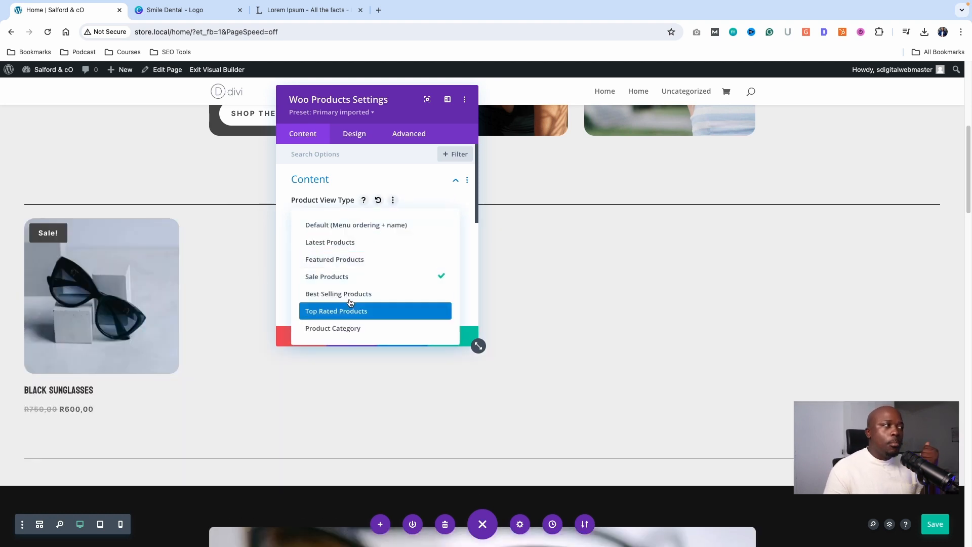
left_click(345, 242)
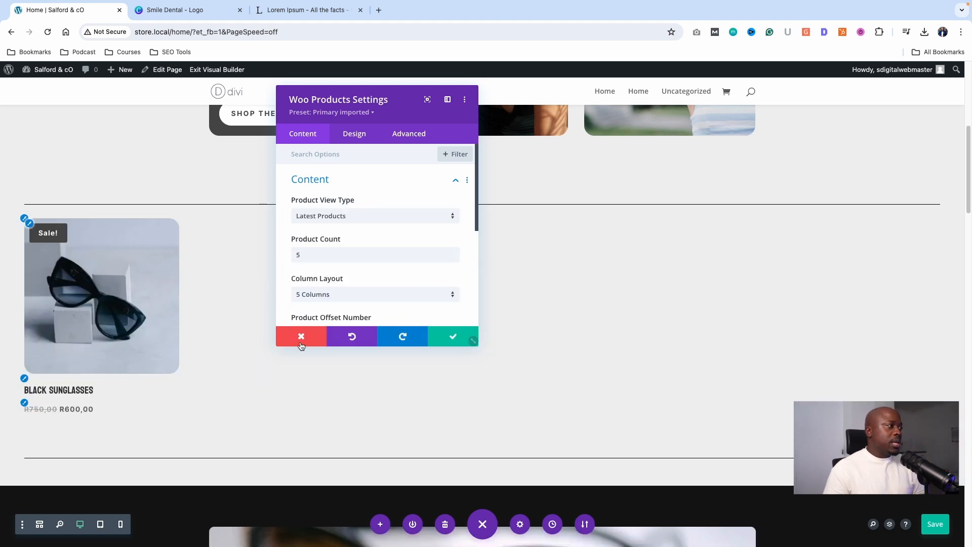
left_click(301, 336)
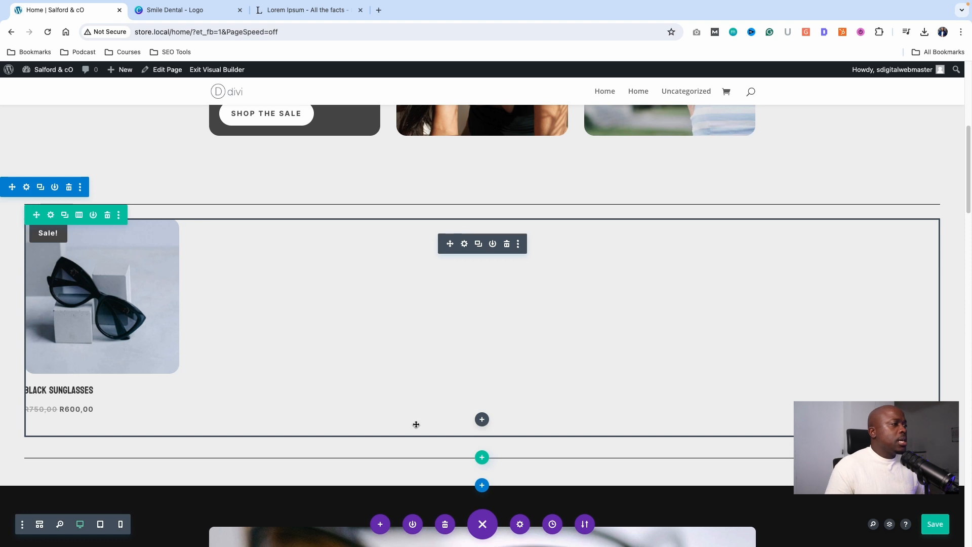
- Insert a regular section with a single-column row below the existing products section
left_click(481, 485)
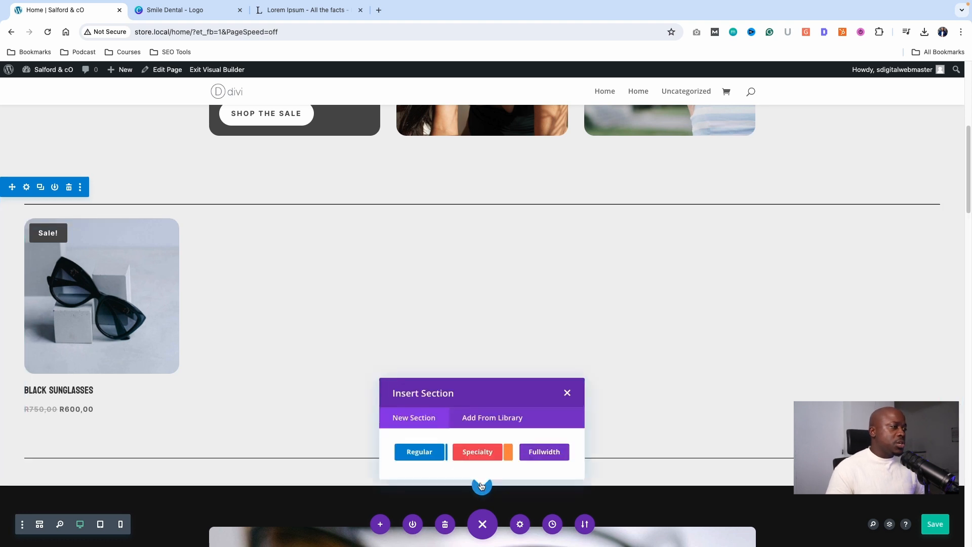
left_click(423, 452)
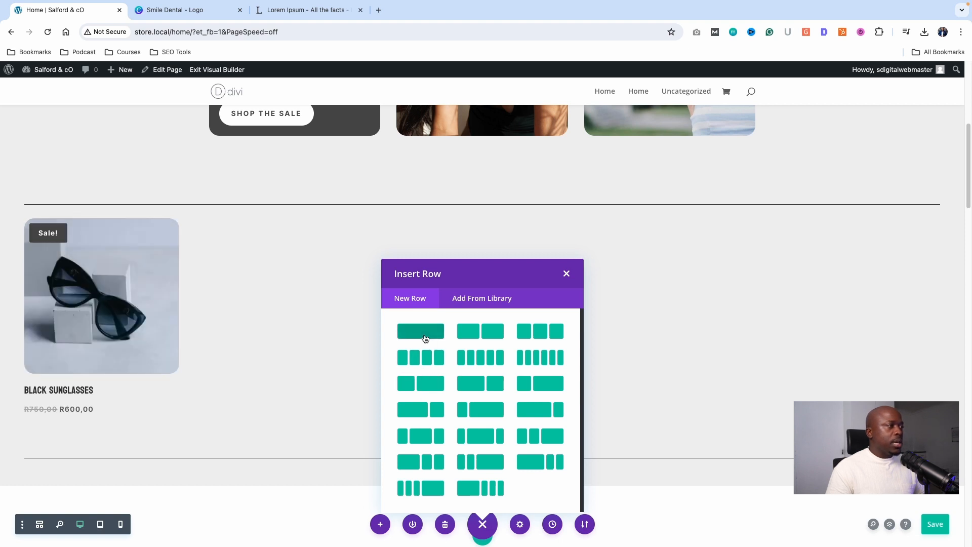
left_click(426, 333)
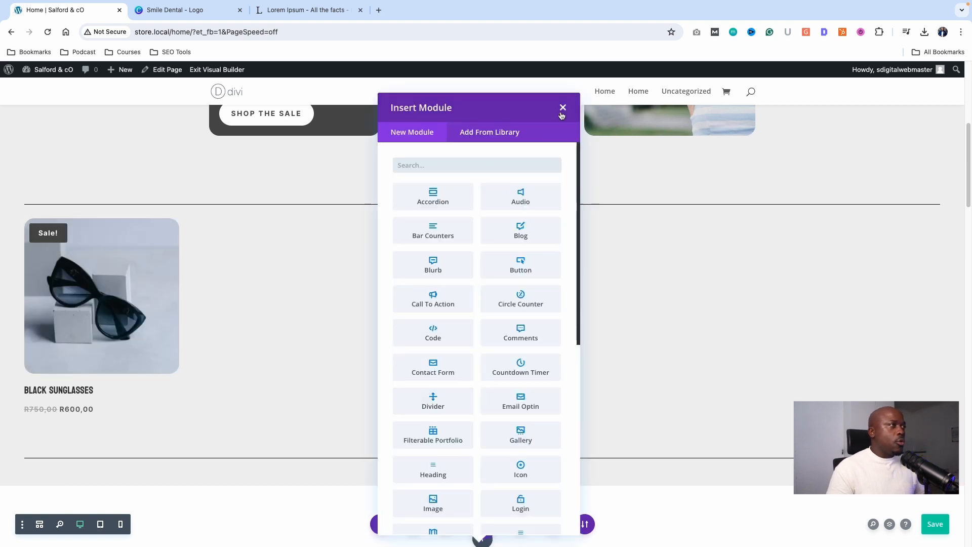
- Search the modules for "woo" and add a Woo Products module to the new row
type("woo")
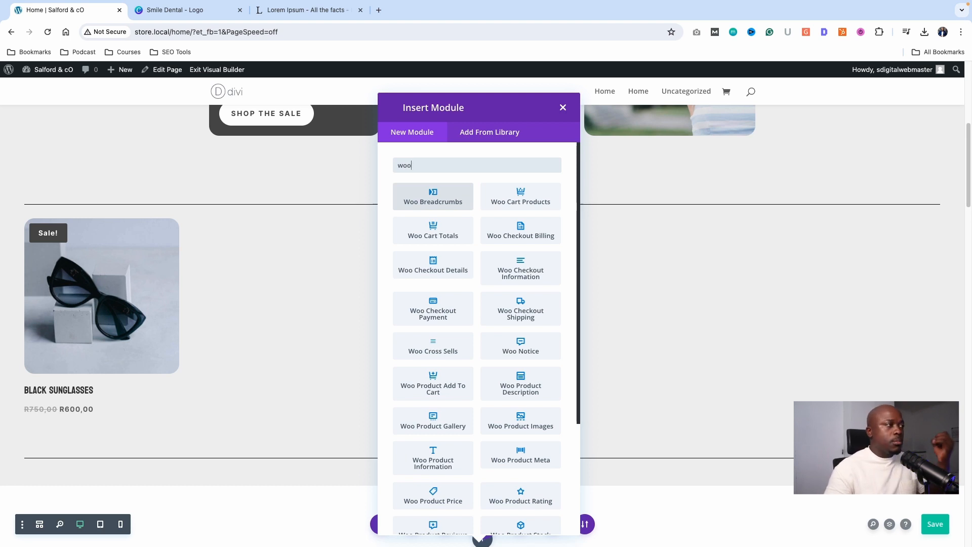
scroll(487, 354, "down", 1)
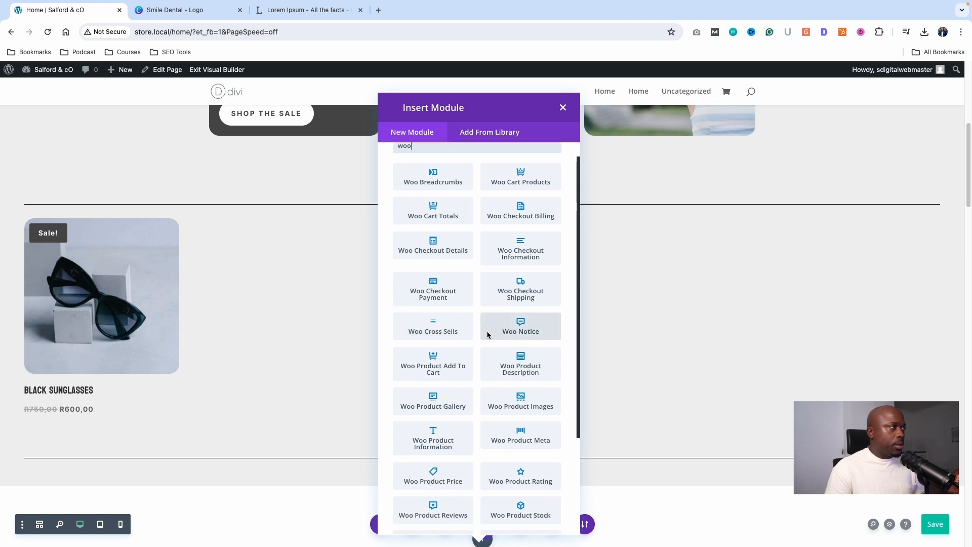
scroll(489, 342, "down", 5)
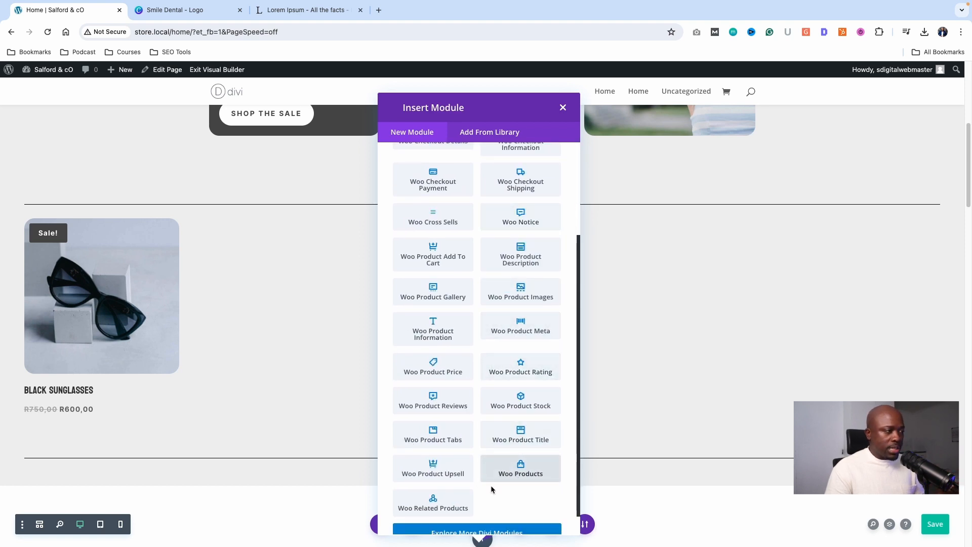
left_click(513, 475)
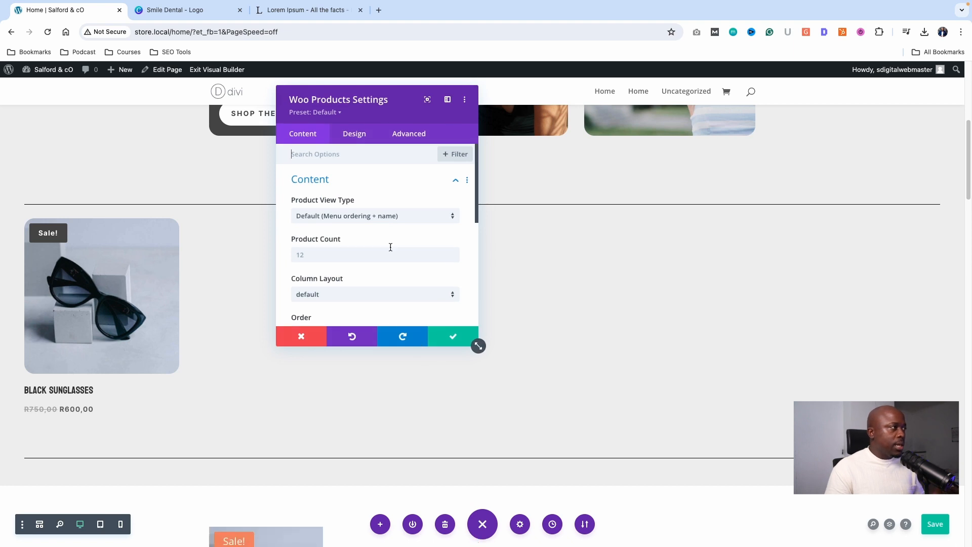
scroll(248, 349, "down", 4)
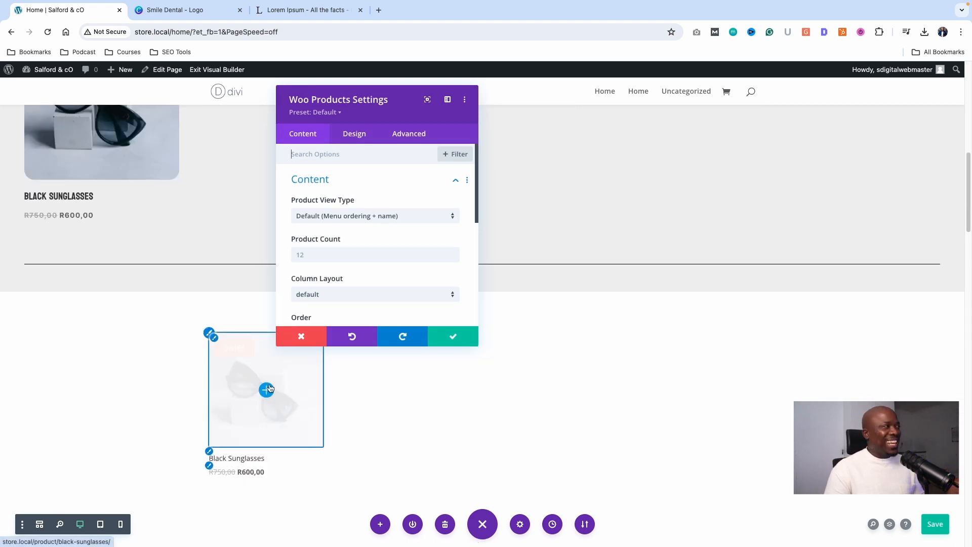
- Add a single-column row below the Woo Products module's row in the new section
scroll(336, 427, "up", 1)
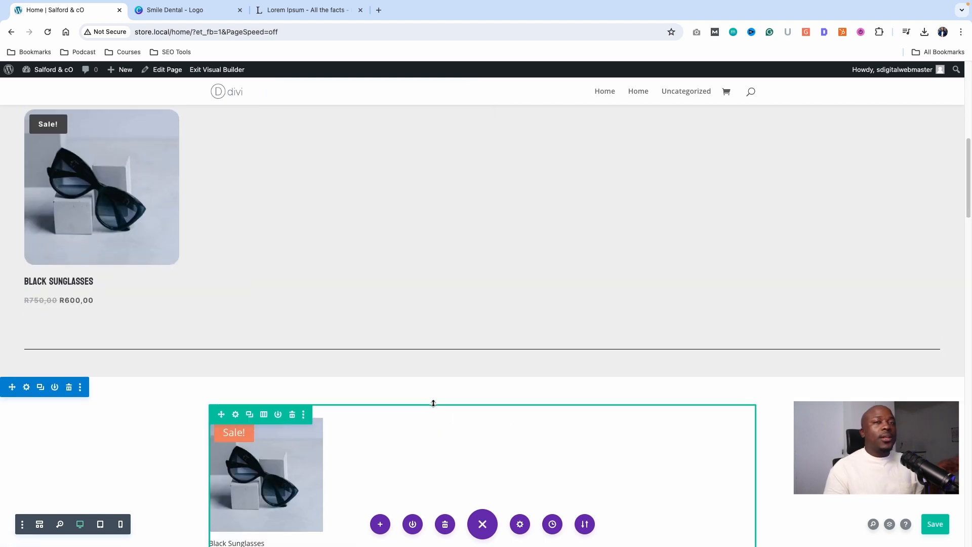
scroll(462, 411, "down", 3)
left_click(481, 412)
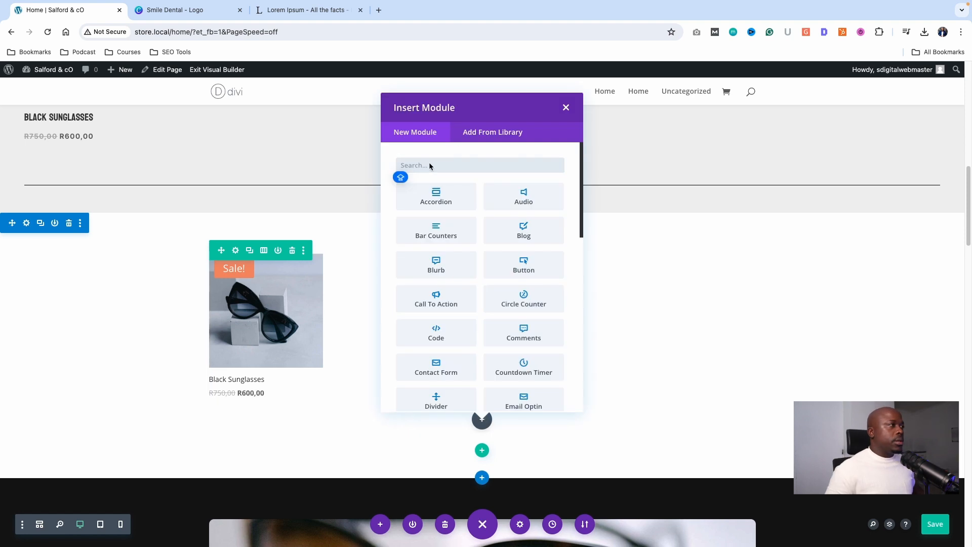
left_click(566, 108)
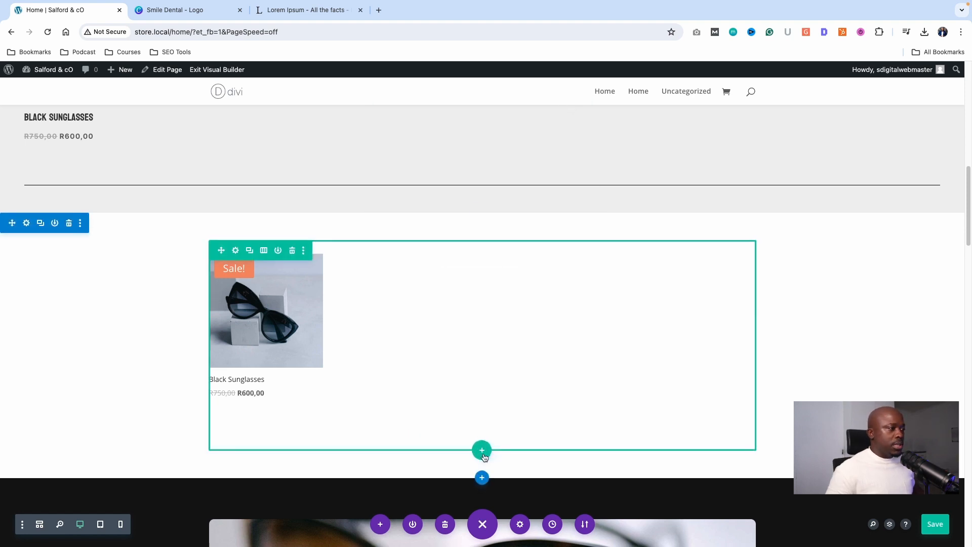
left_click(482, 452)
left_click(430, 261)
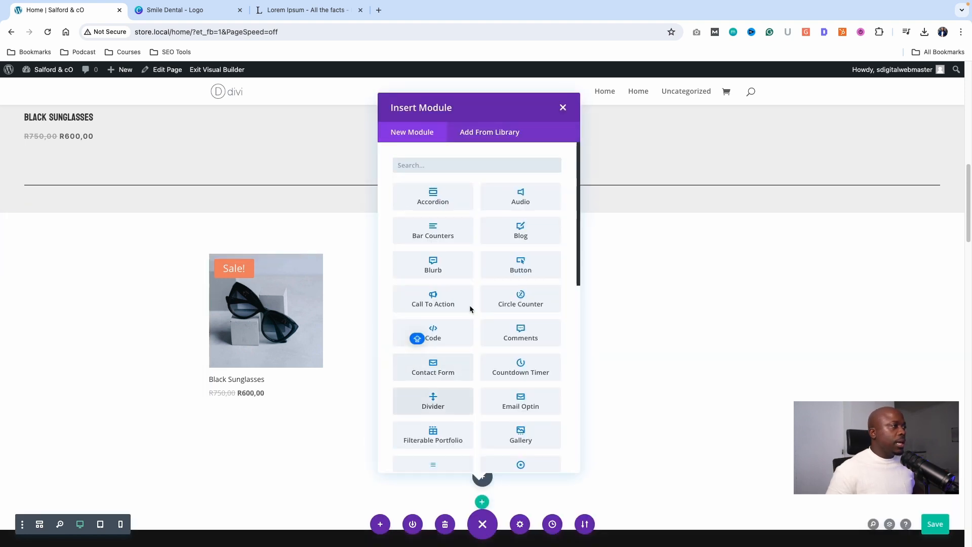
- Try a Text module in the new empty row and delete it
left_click(448, 164)
type("text")
left_click(433, 197)
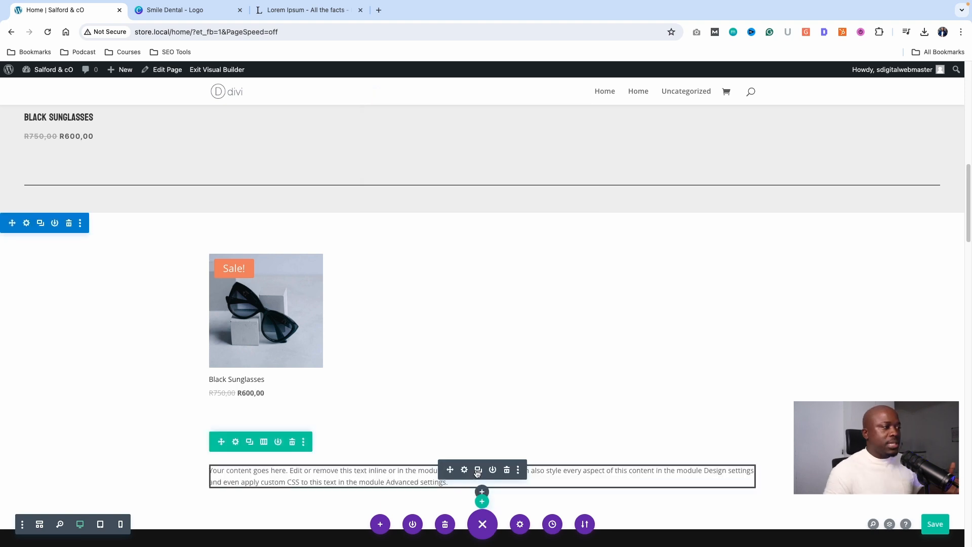
left_click(507, 470)
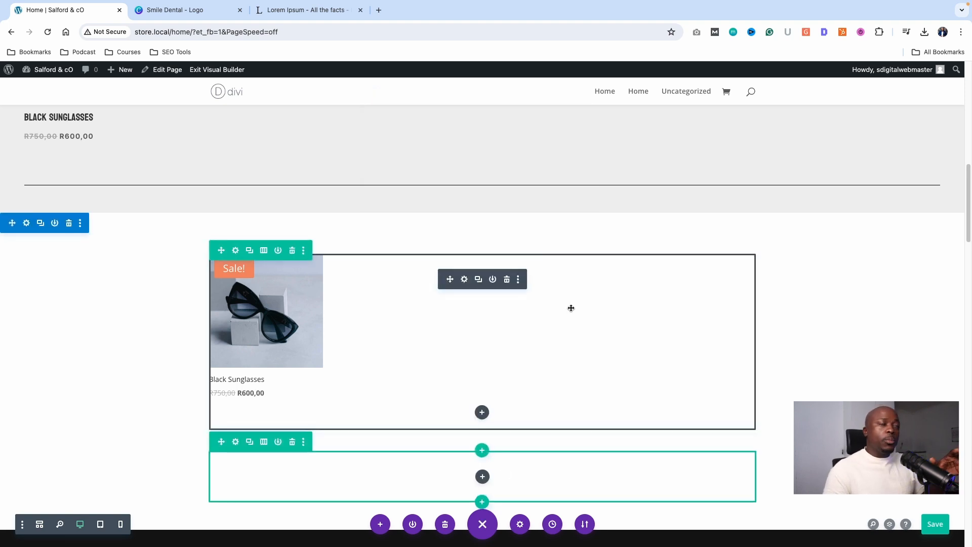
- Duplicate the Latest Trends heading in the dark section and move the copy into the empty row above
scroll(557, 314, "down", 3)
scroll(546, 335, "down", 3)
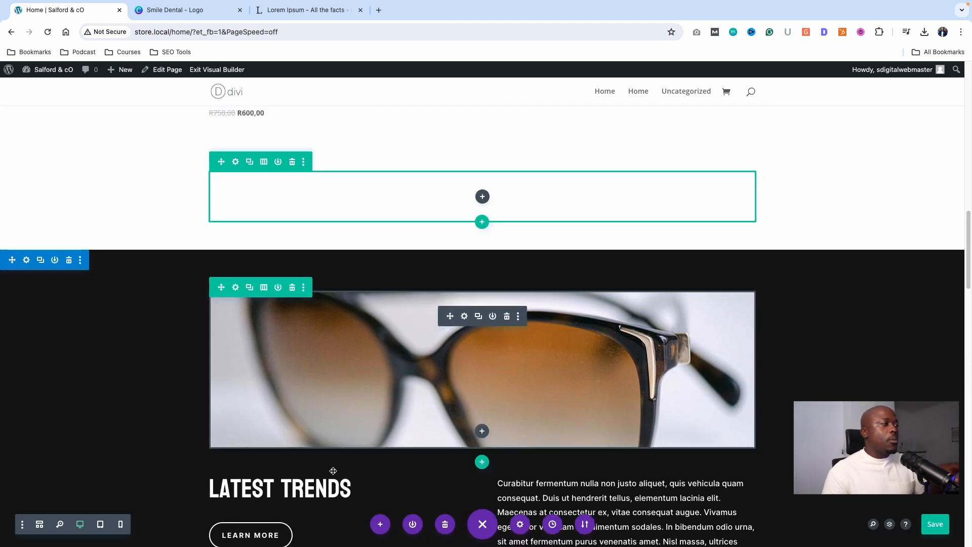
scroll(354, 455, "down", 1)
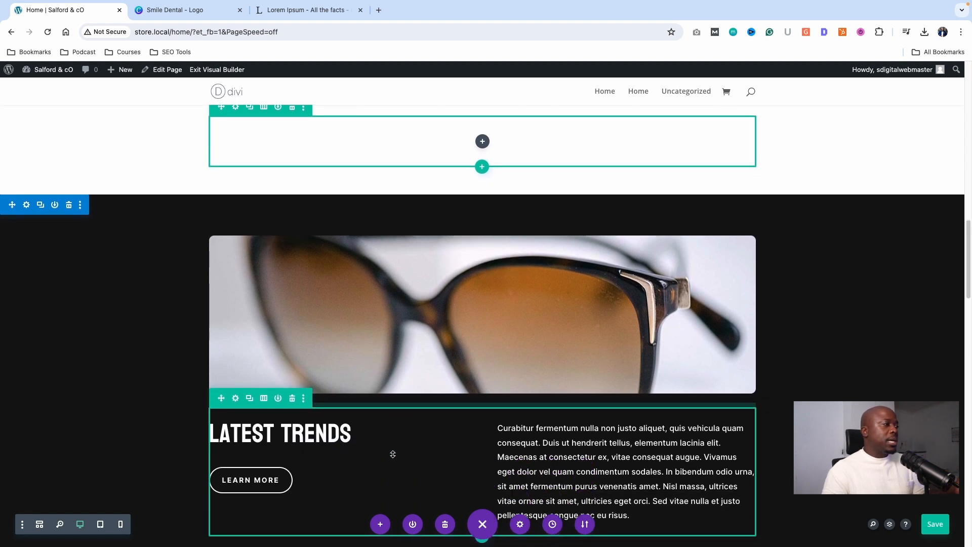
left_click(334, 425)
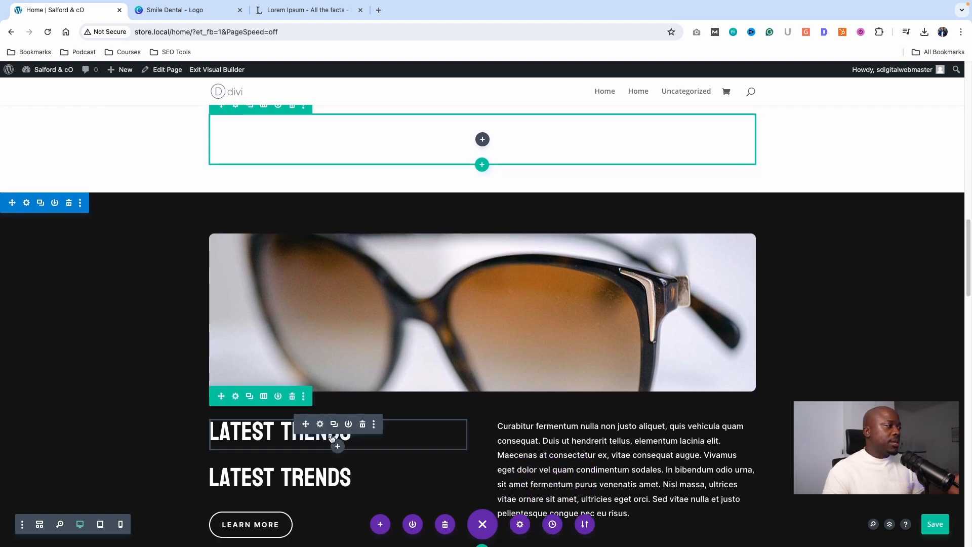
left_click_drag(305, 471, 487, 146)
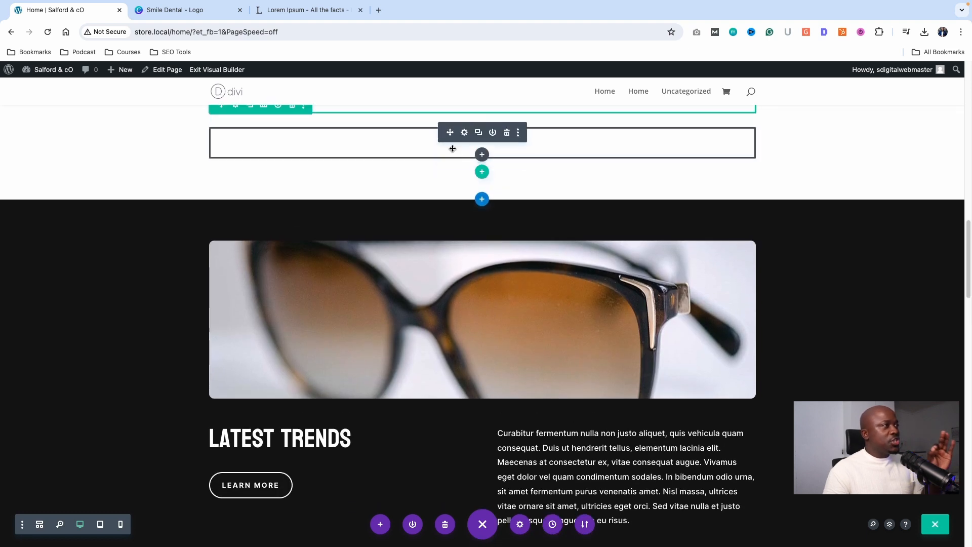
- Set the copied heading's Heading 2 text color to #4D4D4D
left_click(463, 133)
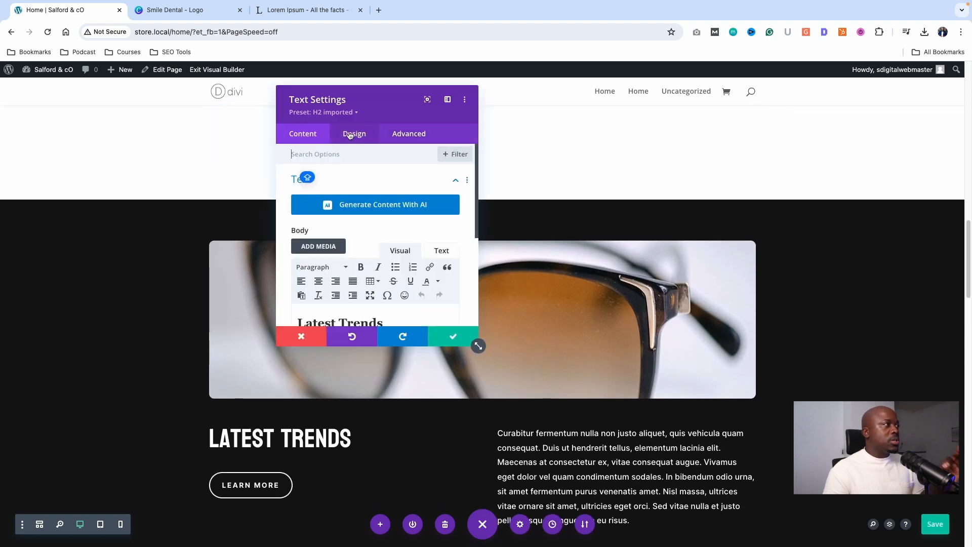
left_click(354, 133)
left_click(337, 210)
left_click(333, 186)
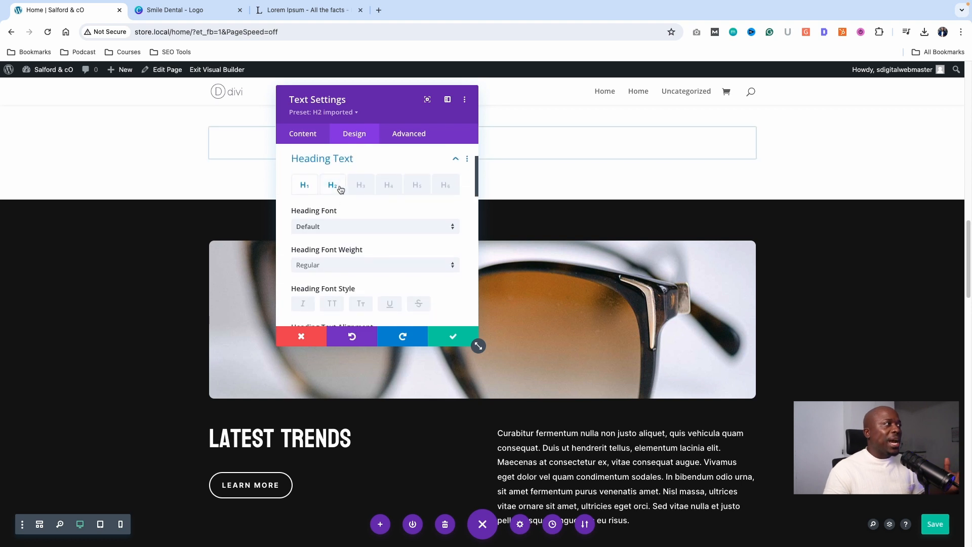
scroll(323, 267, "down", 3)
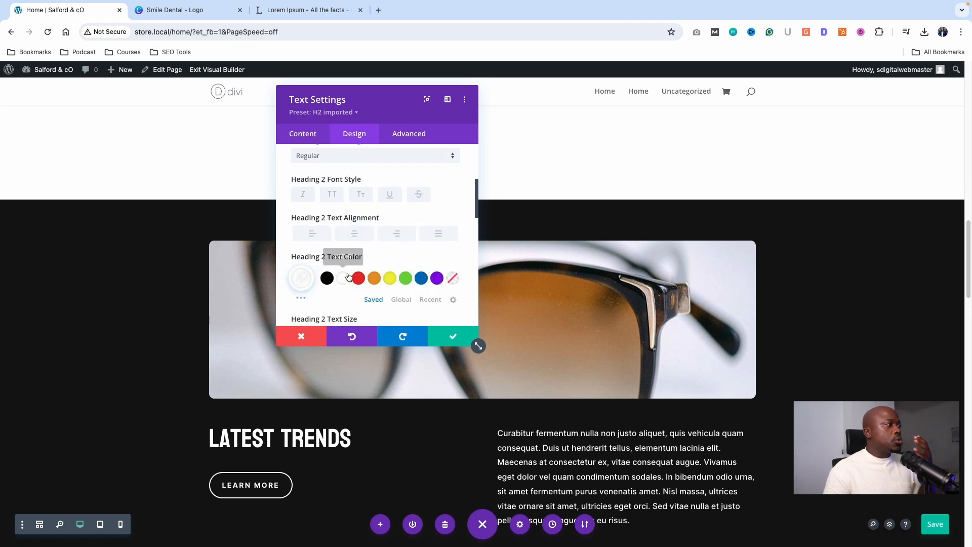
left_click(327, 278)
left_click(301, 278)
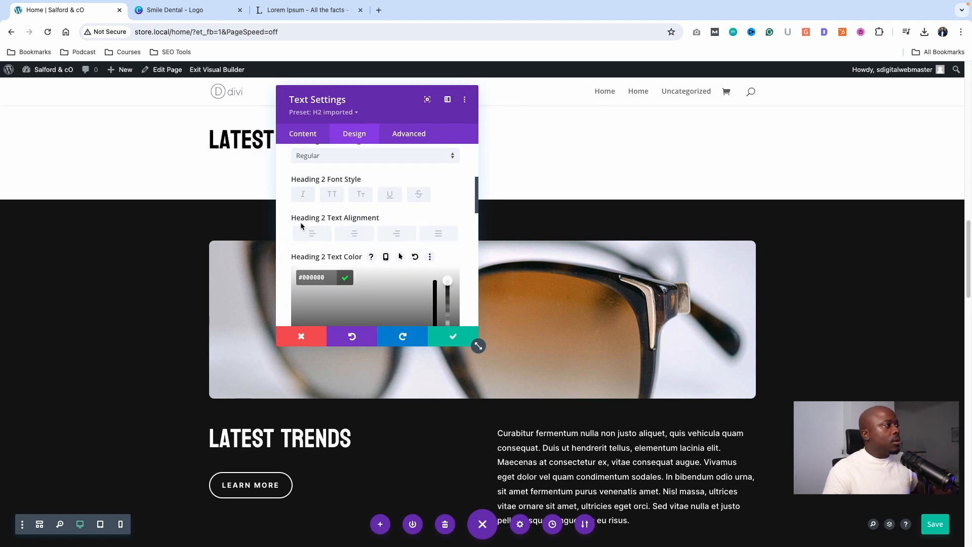
key("Caps_Lock")
type("#4D4D4D")
key("BackSpace")
key("BackSpace")
key("BackSpace")
key("BackSpace")
key("BackSpace")
key("BackSpace")
key("BackSpace")
key("super+a")
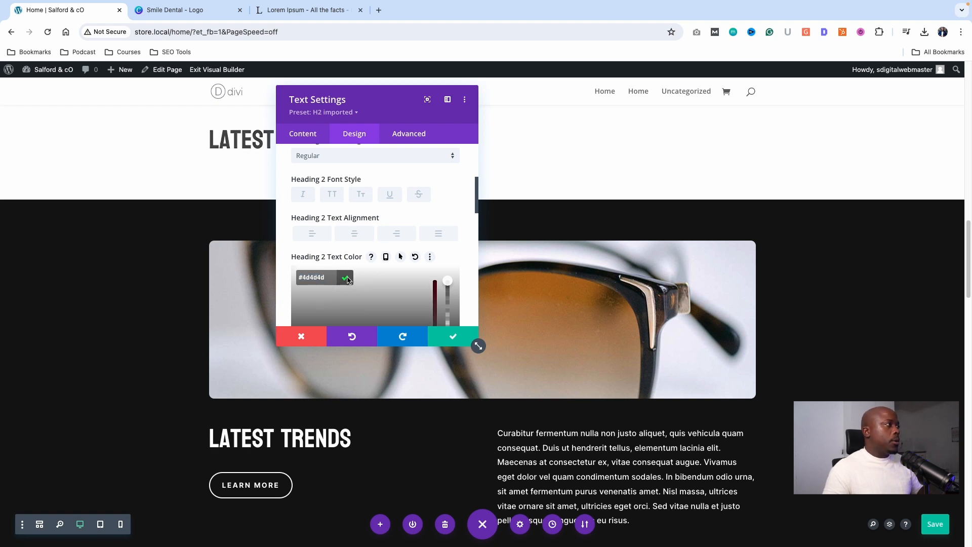
left_click(345, 278)
- Center the copied heading's Heading 2 text and save the module settings
left_click_drag(372, 105, 521, 178)
left_click(504, 306)
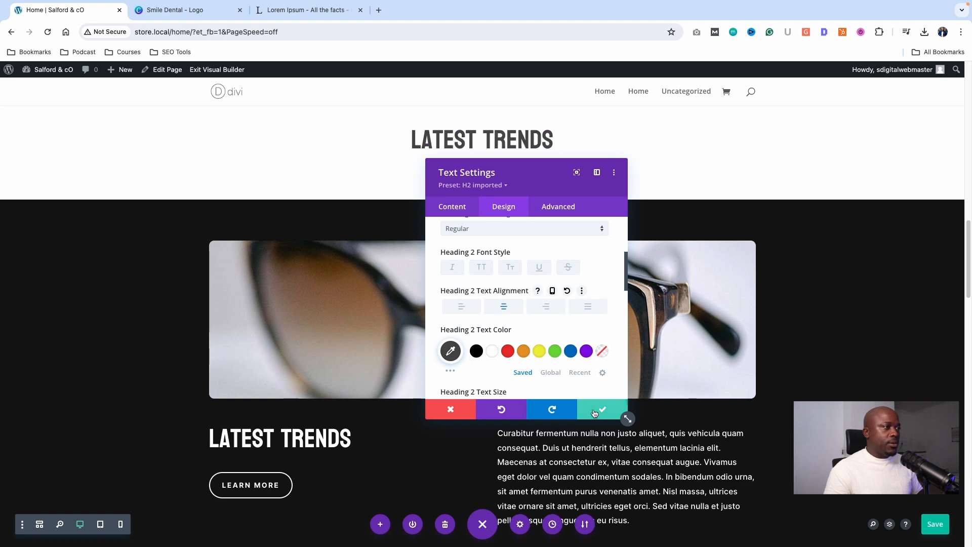
left_click(595, 411)
- Move the copied heading's row above the product row and change the heading text to "Kids Special"
scroll(551, 408, "down", 1)
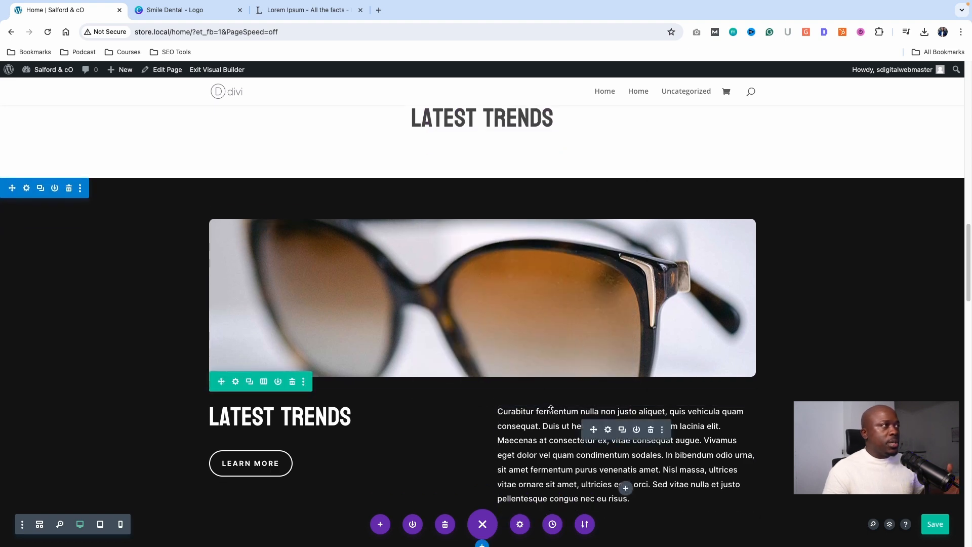
scroll(551, 408, "up", 5)
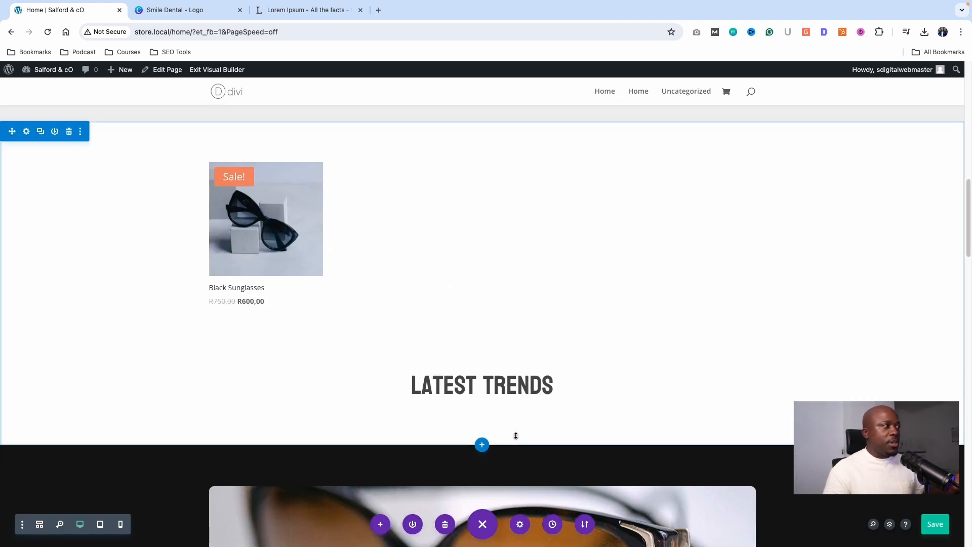
mouse_move(440, 408)
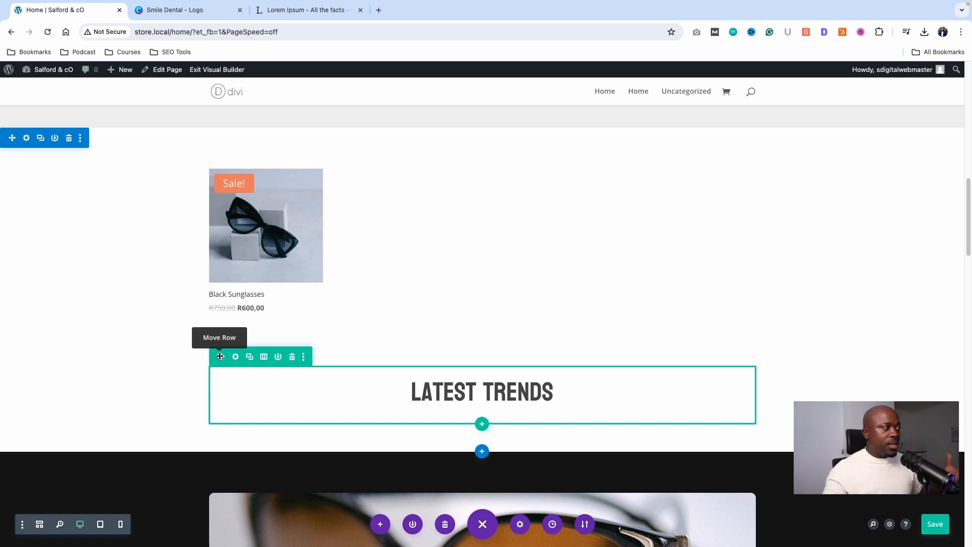
left_click_drag(220, 350, 237, 168)
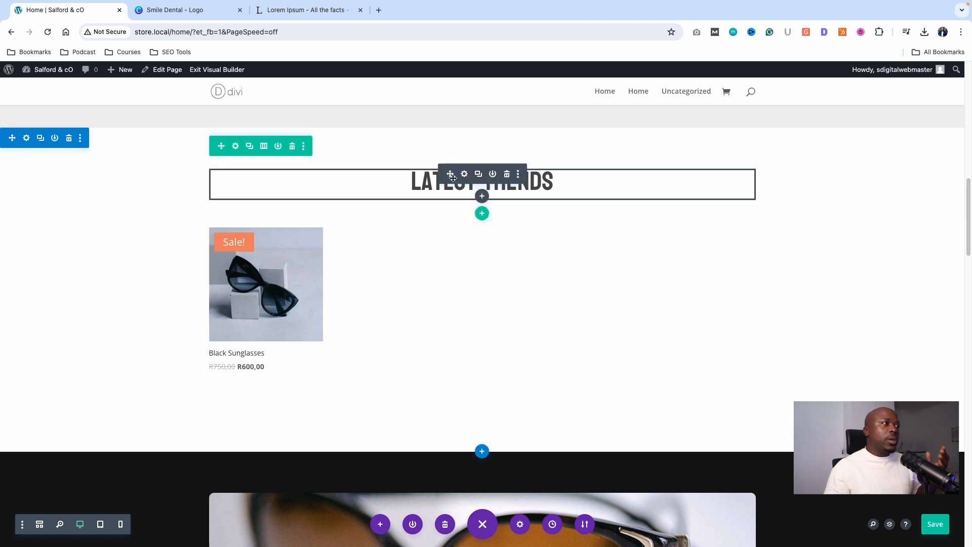
left_click(463, 173)
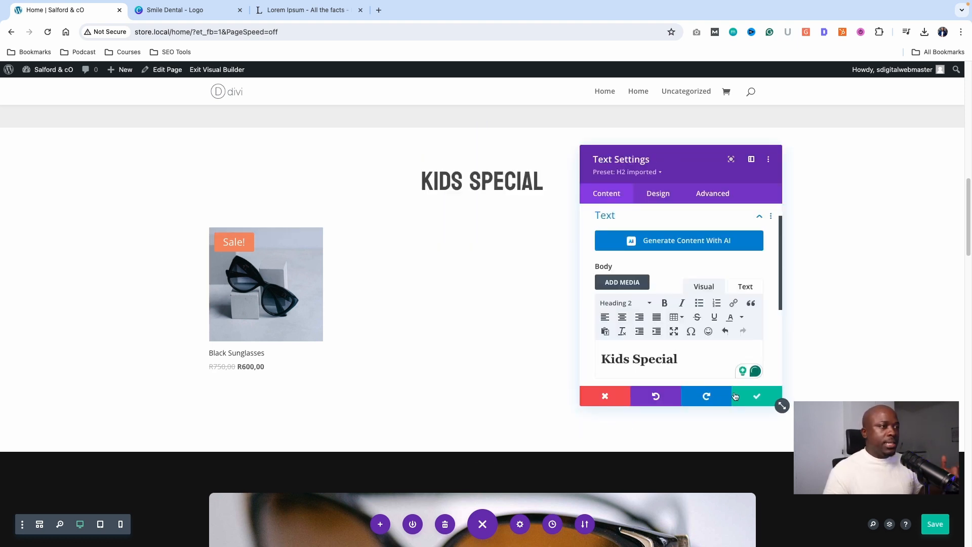
left_click(736, 393)
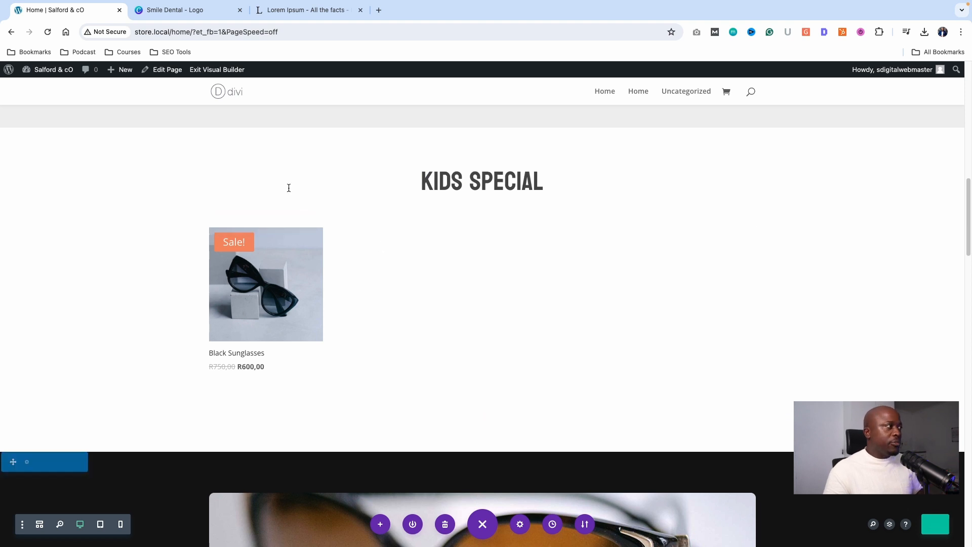
- Set the link URL of the middle column in the Winter Sale row to #kidsspecial and save the row settings
scroll(574, 284, "down", 2)
scroll(512, 304, "down", 2)
scroll(507, 304, "up", 6)
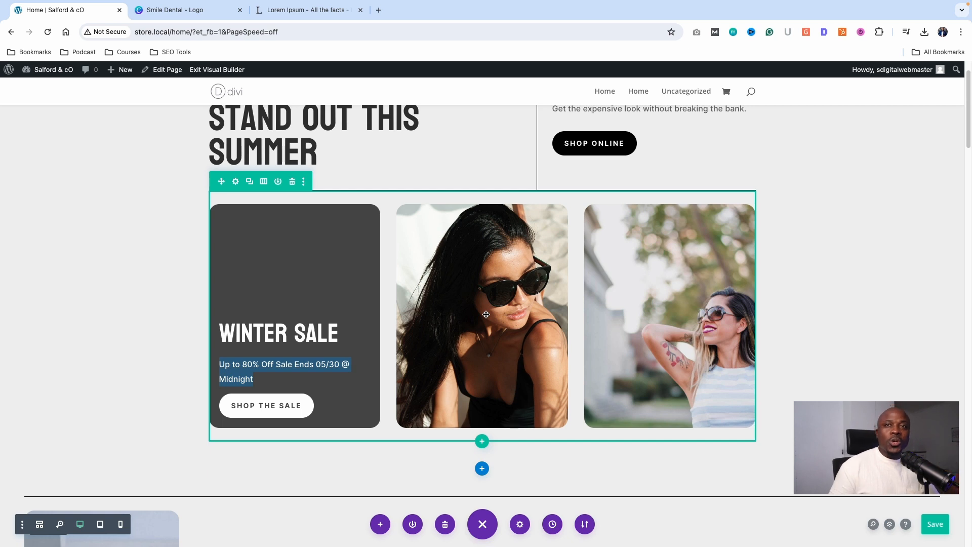
left_click(235, 181)
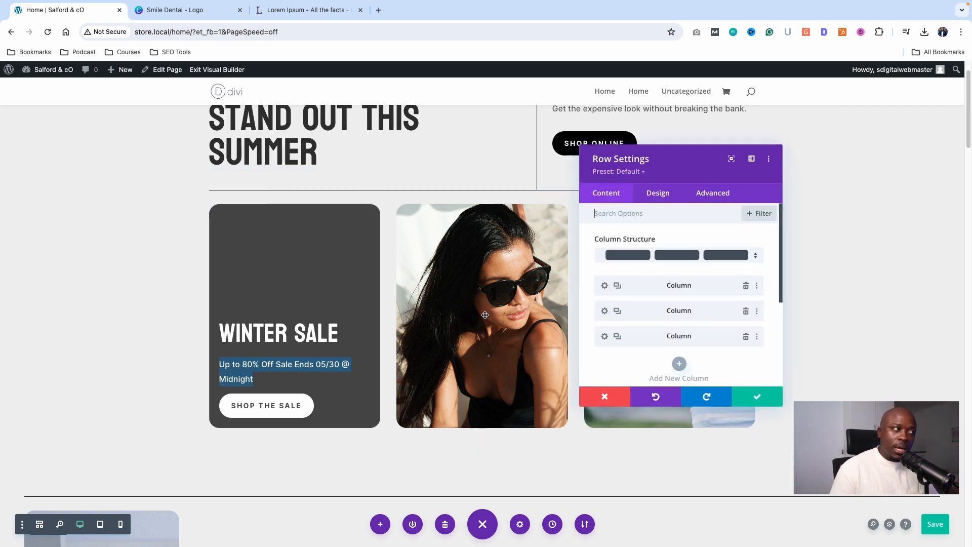
left_click(605, 312)
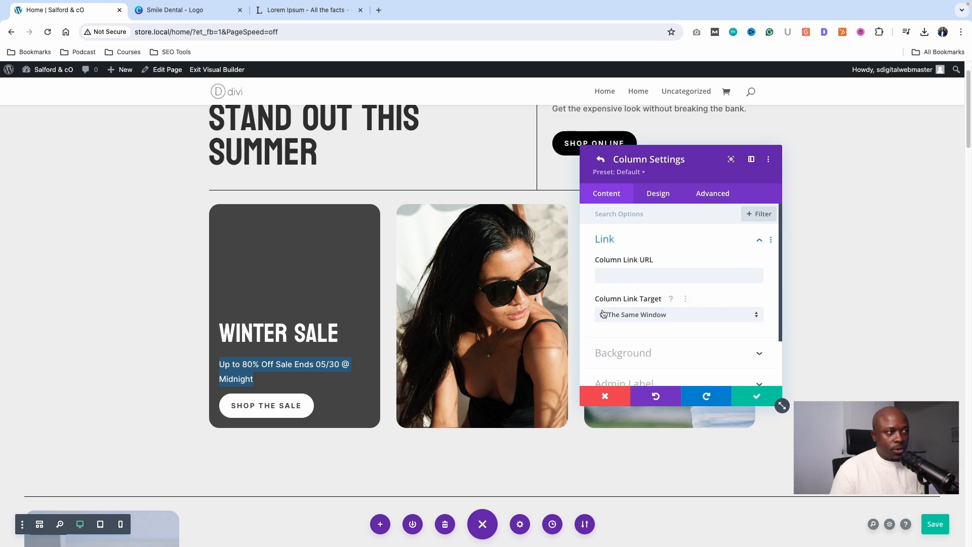
left_click(625, 279)
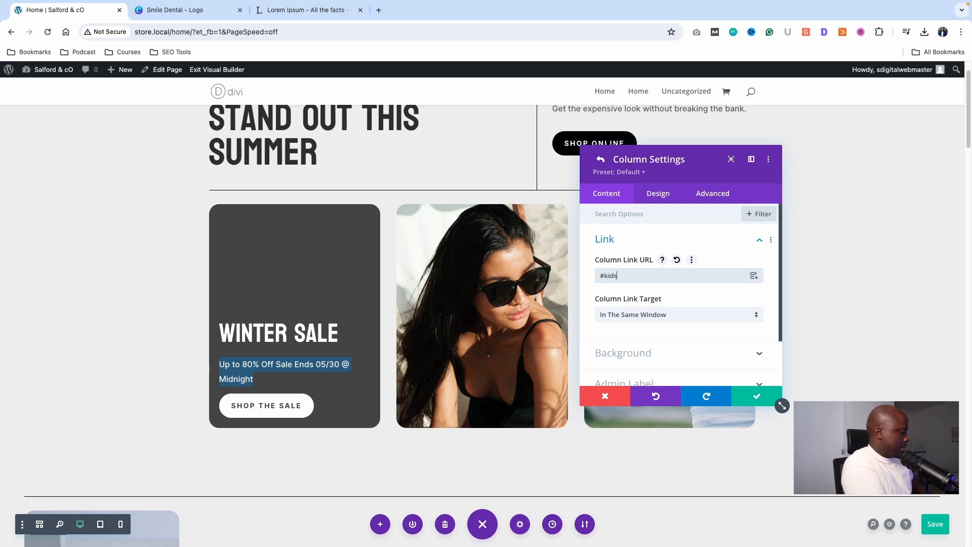
key("ctrl+a")
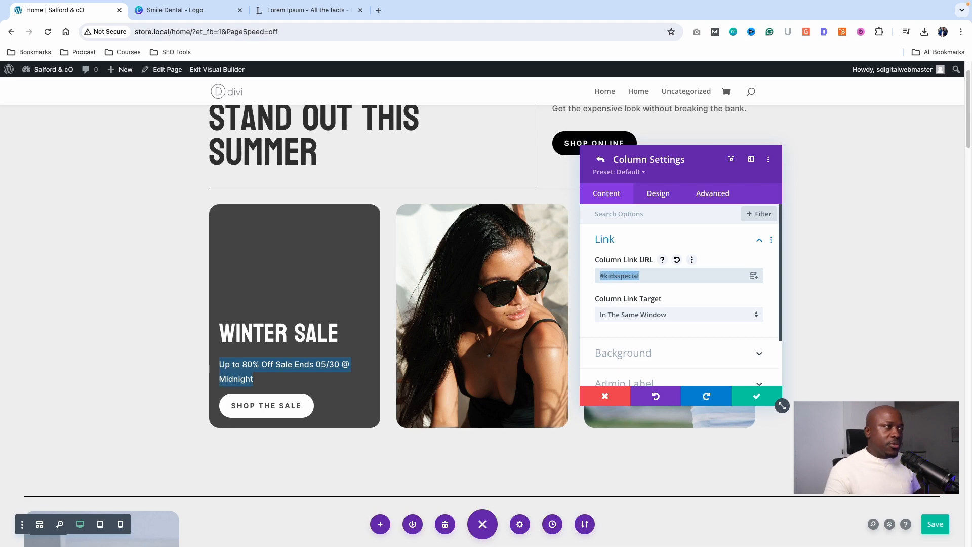
left_click(757, 396)
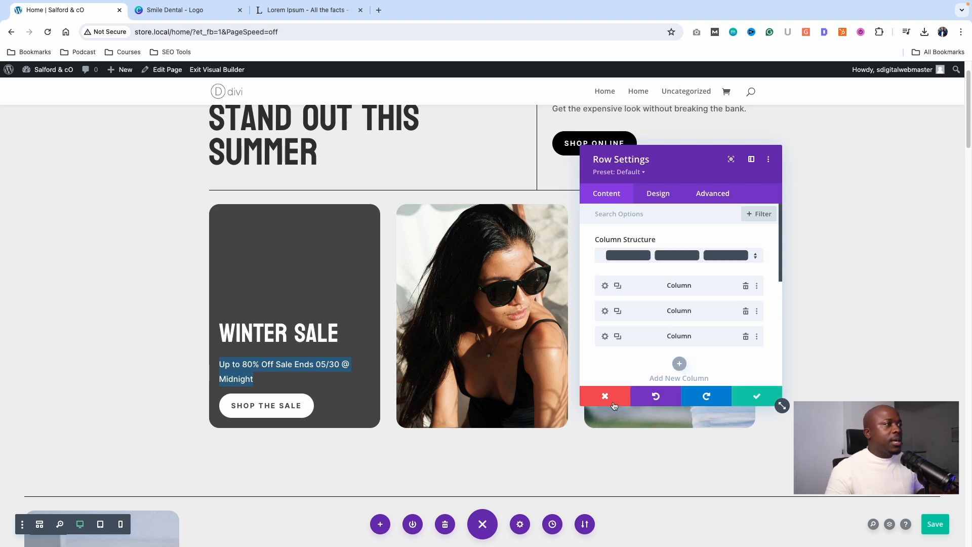
left_click(736, 389)
- Set the CSS ID of the Kids Special section to kidsspecial and save the section settings
scroll(586, 376, "down", 5)
scroll(579, 373, "up", 5)
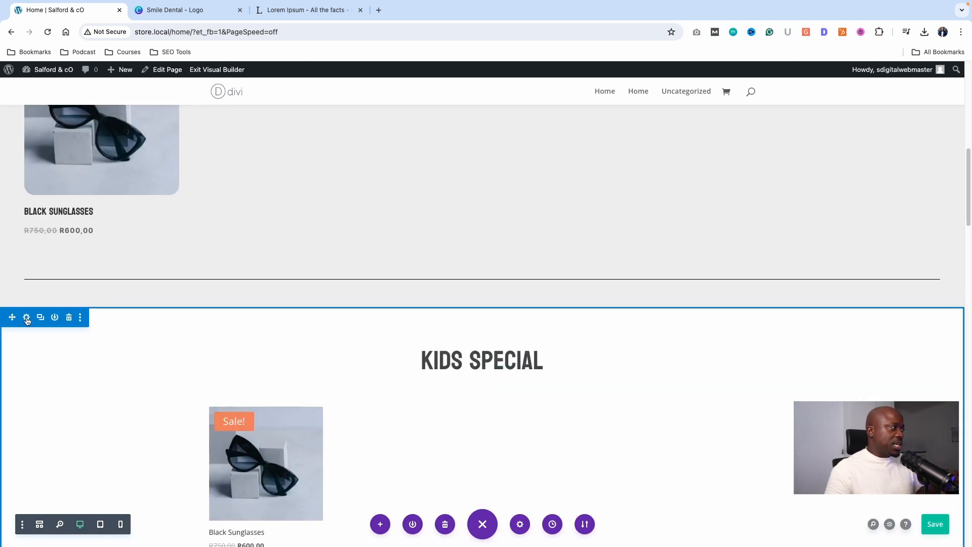
left_click(27, 319)
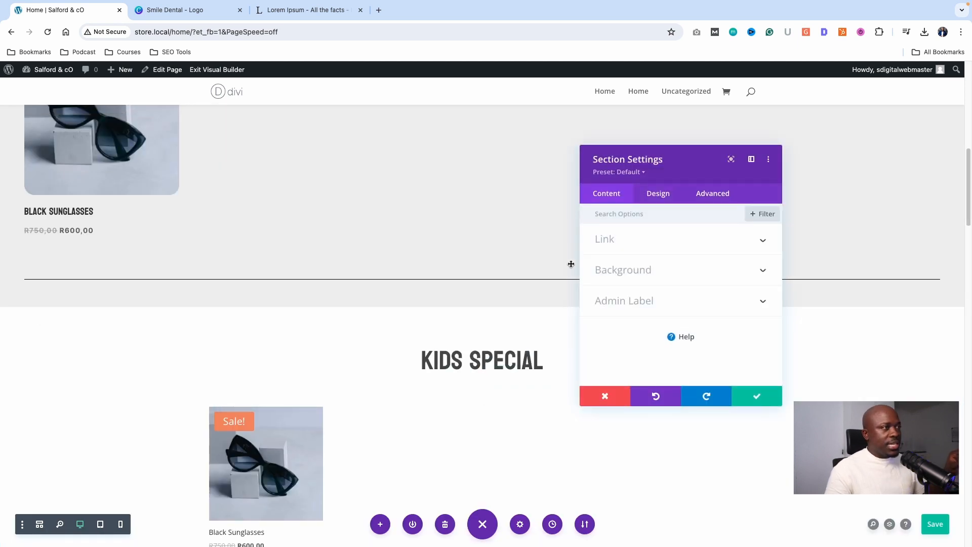
left_click(712, 198)
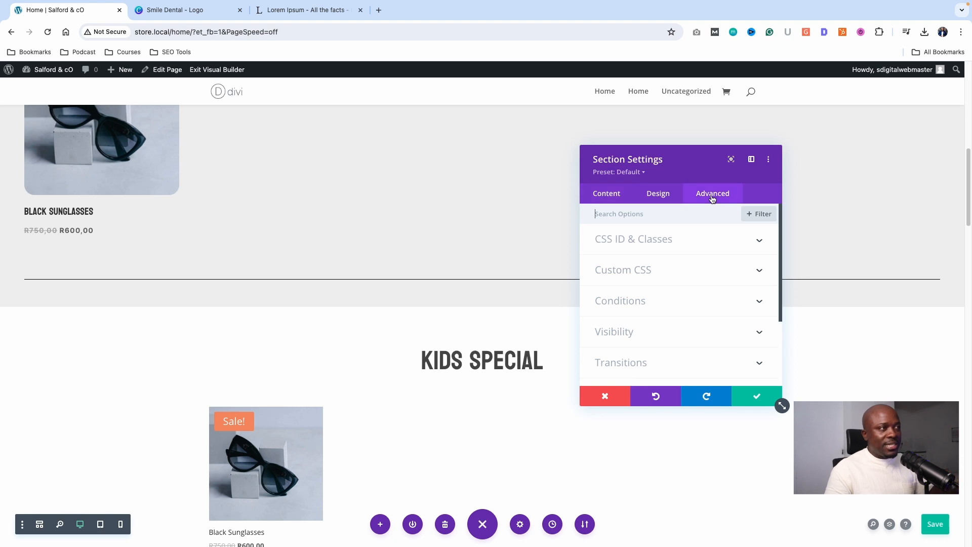
left_click(657, 242)
left_click(642, 276)
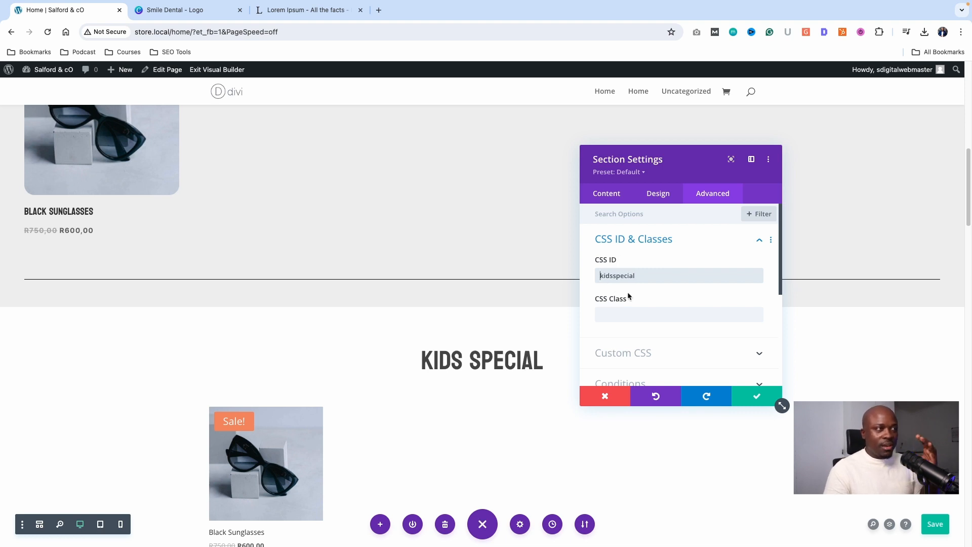
left_click(740, 391)
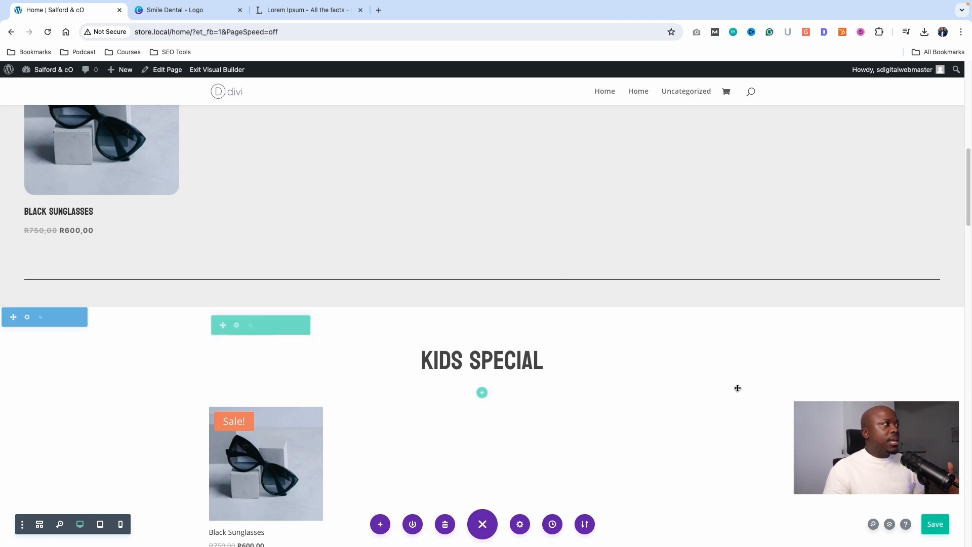
- Save the page changes and exit the Visual Builder
left_click(242, 69)
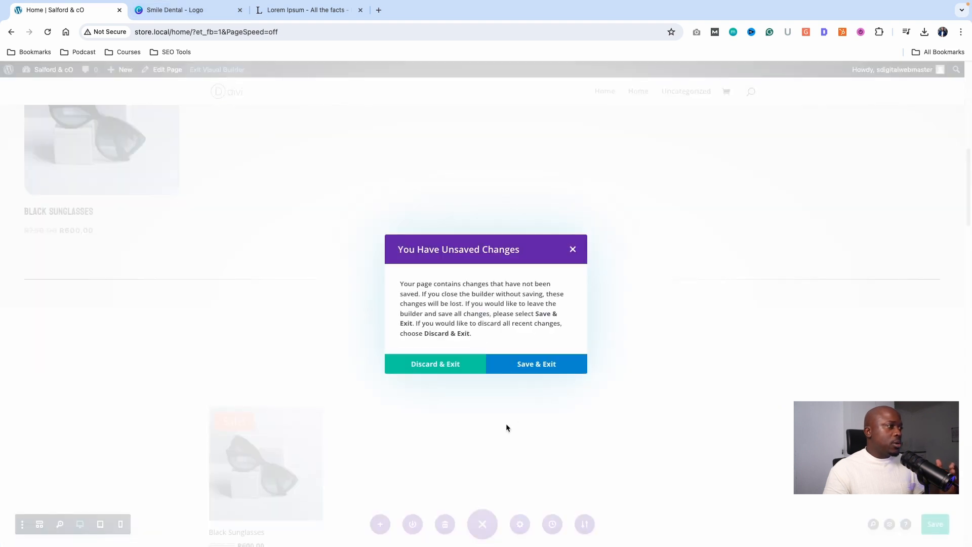
left_click(537, 363)
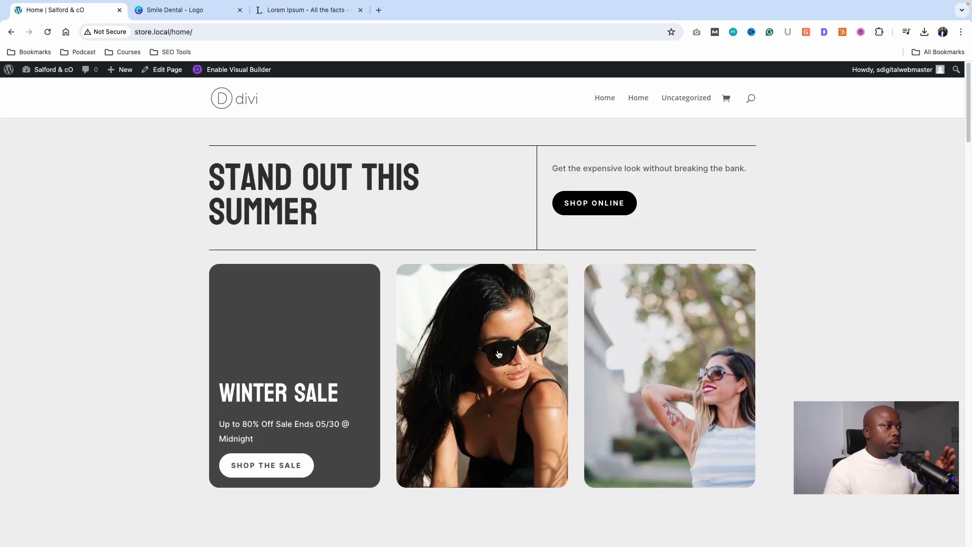
- Test the Kids Special link on the middle image column of the published Home page
left_click(499, 355)
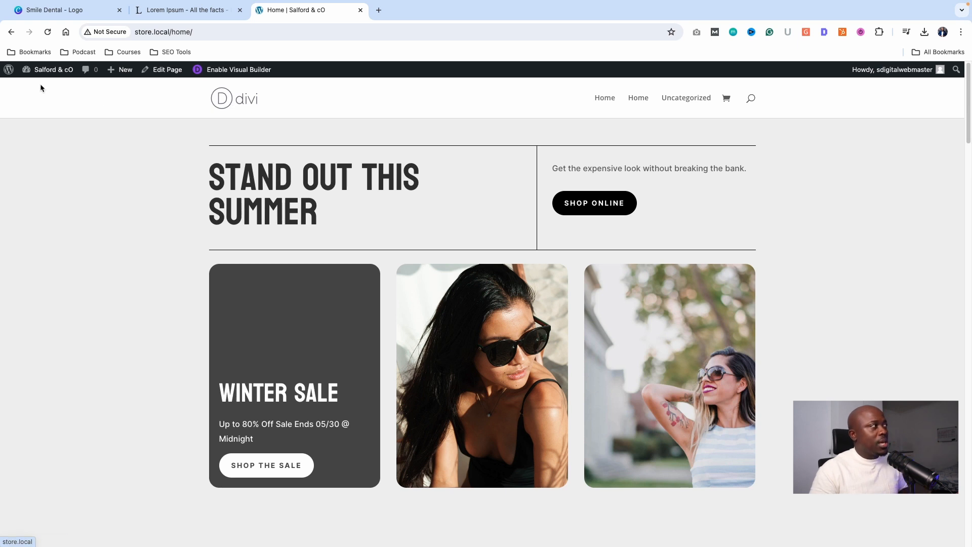
- Set the Smile-Dental-2.png image from the media library as the site logo in the Divi Theme Options and save
left_click(49, 90)
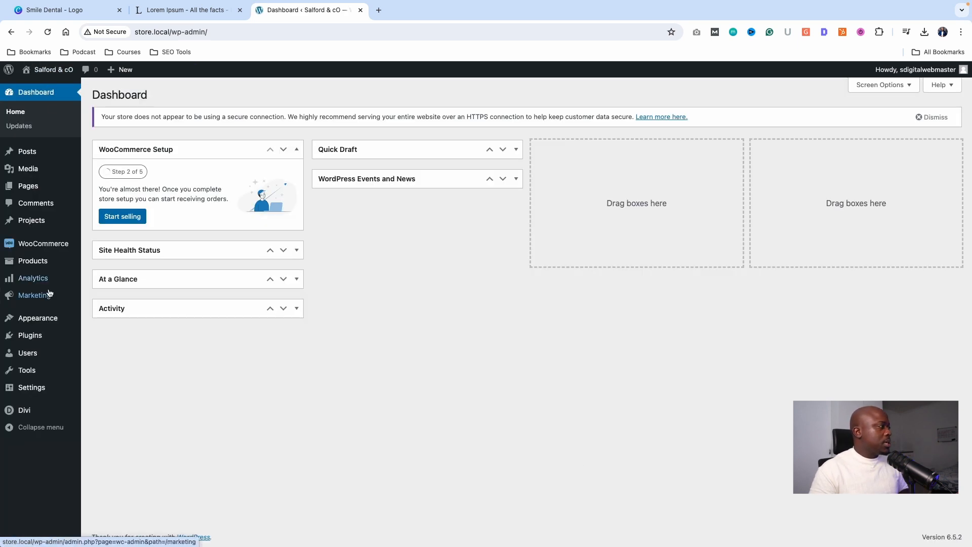
mouse_move(24, 331)
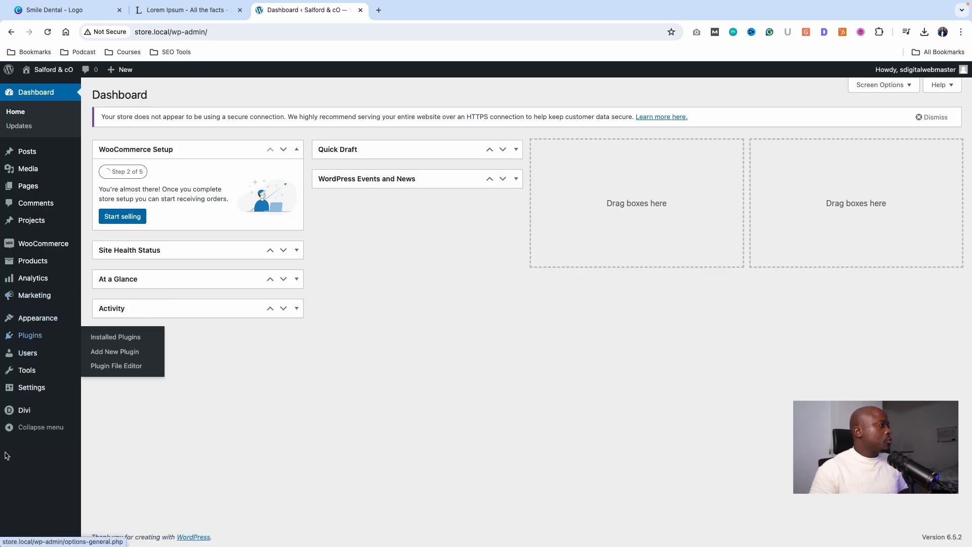
left_click(25, 413)
left_click_drag(116, 223, 127, 221)
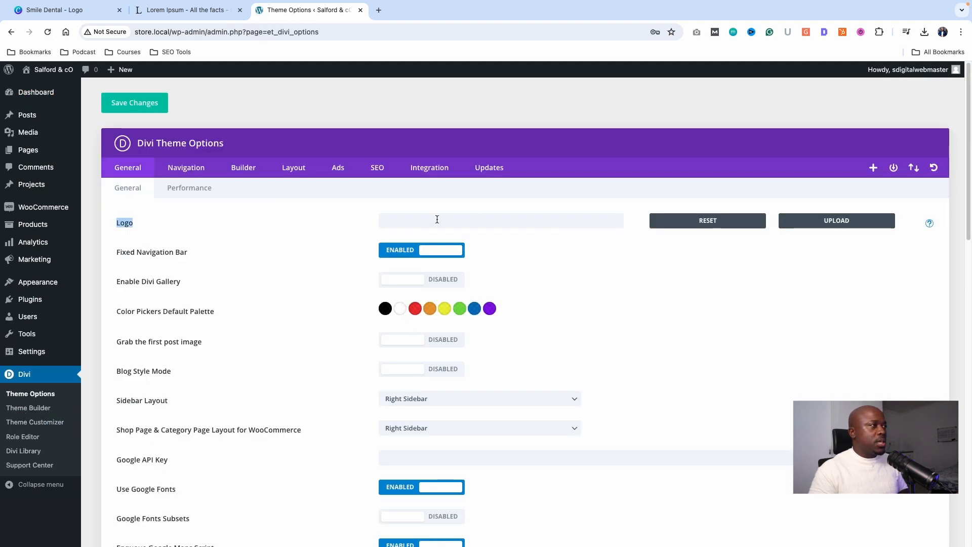
left_click(831, 222)
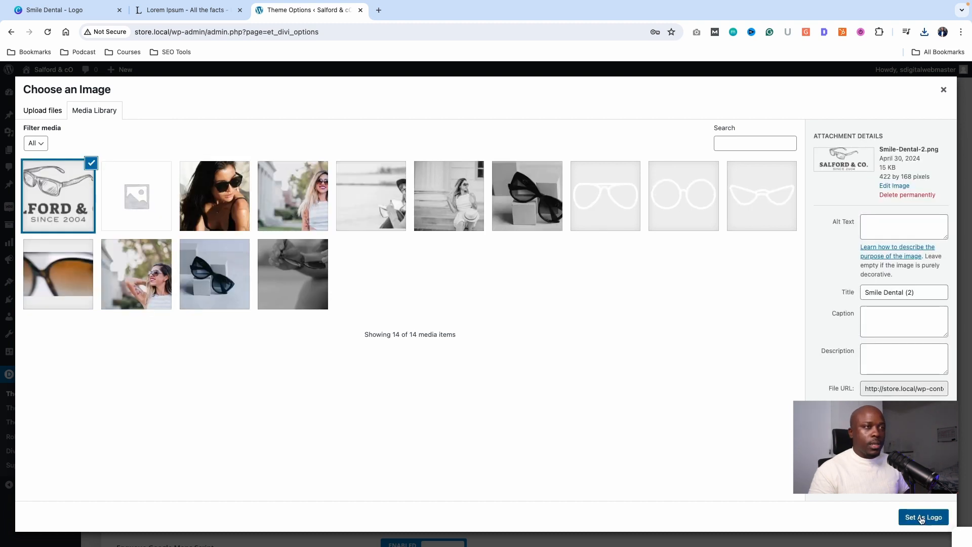
left_click(923, 517)
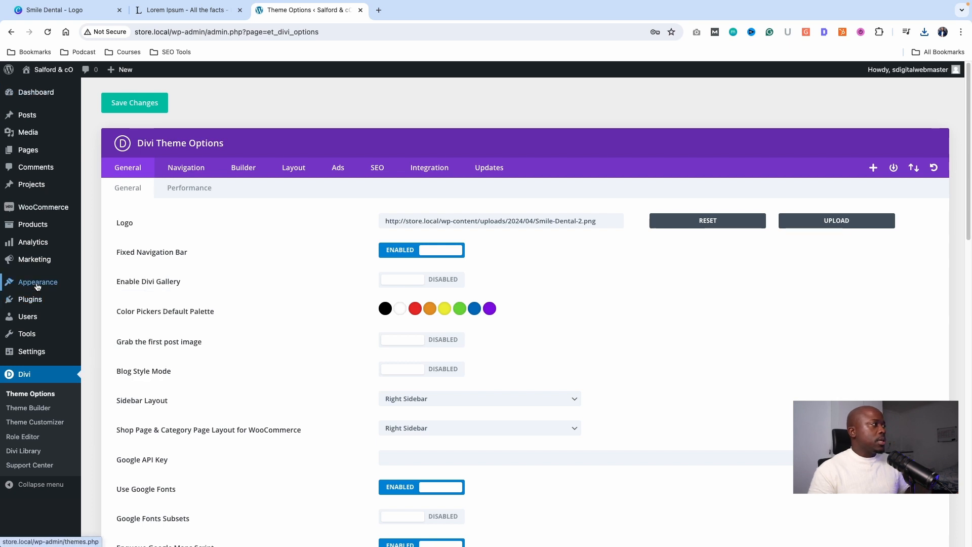
- Create a navigation menu named "Main Menu" containing the Home page and save it
mouse_move(28, 282)
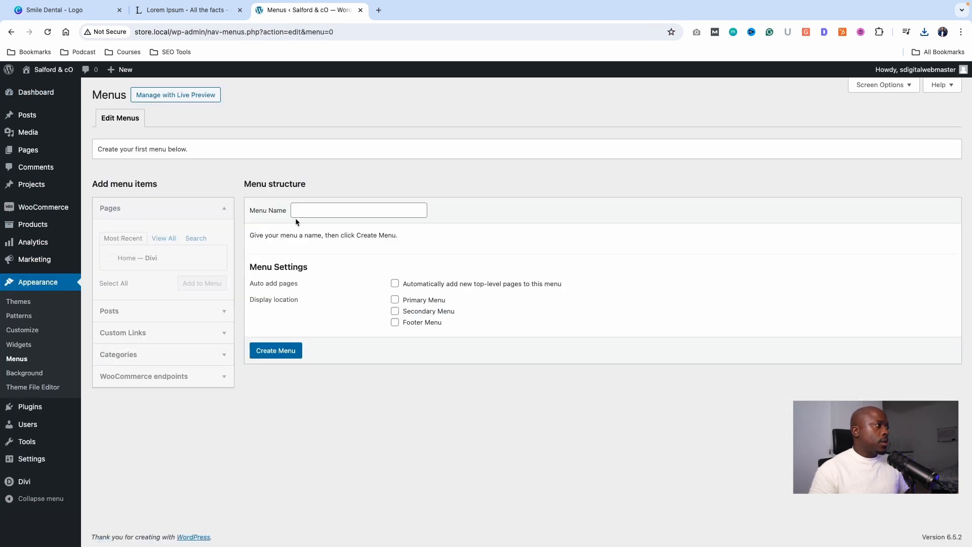
left_click(304, 209)
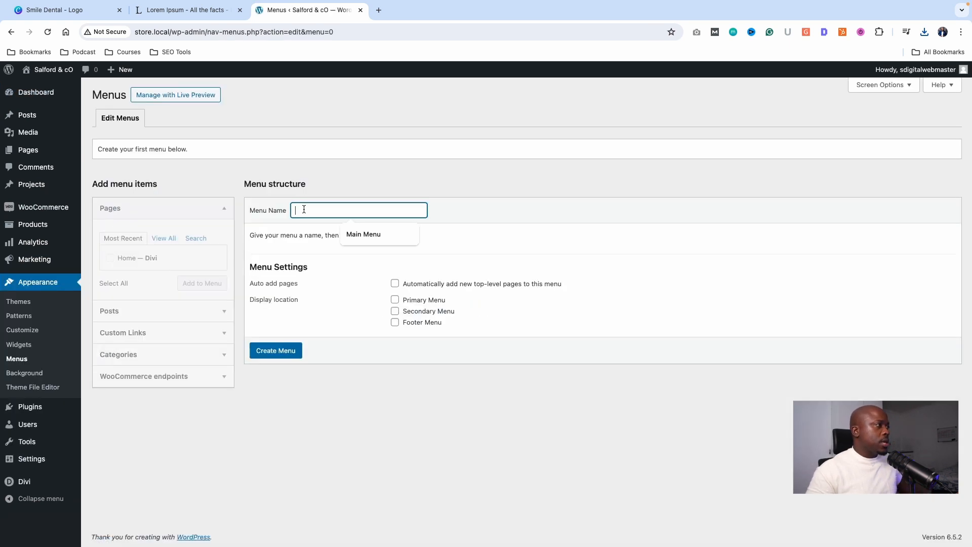
type("Main")
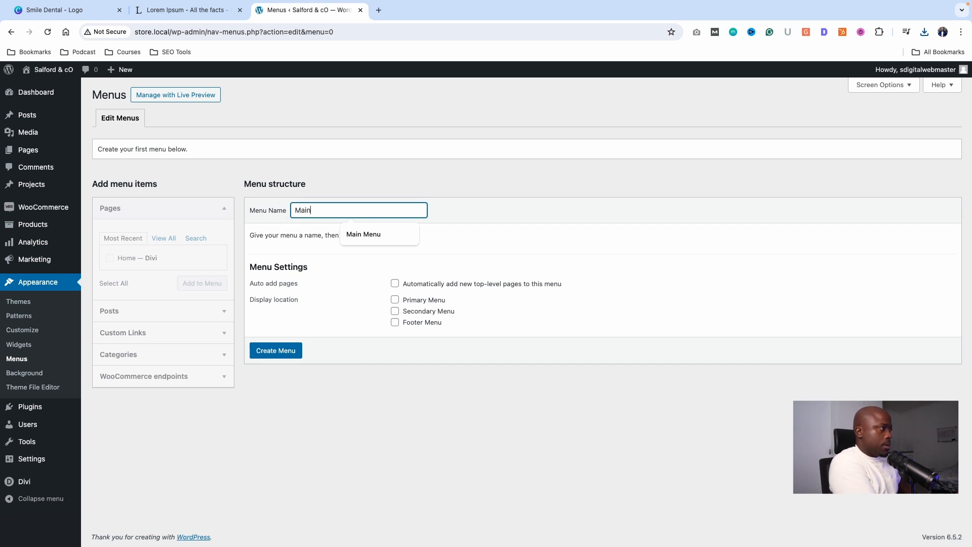
type(" Menu")
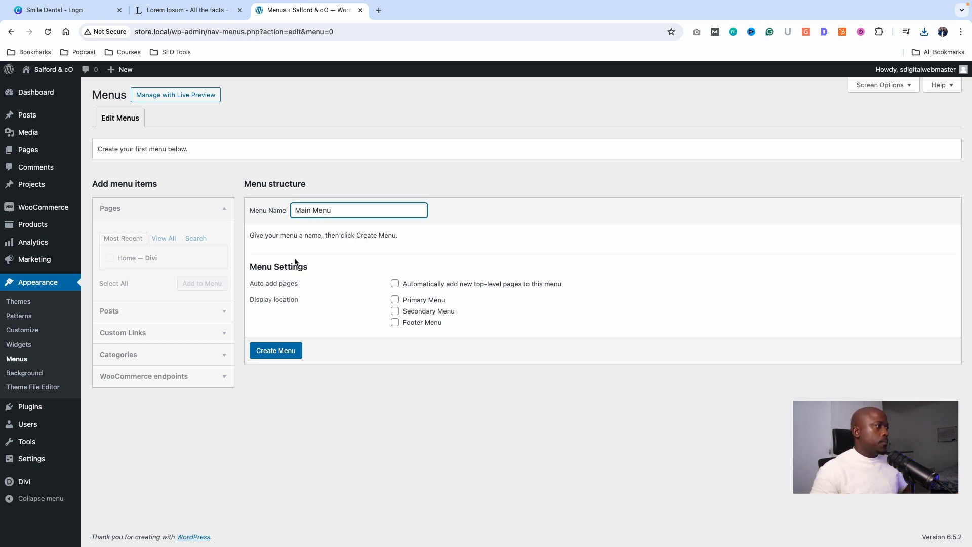
left_click(280, 350)
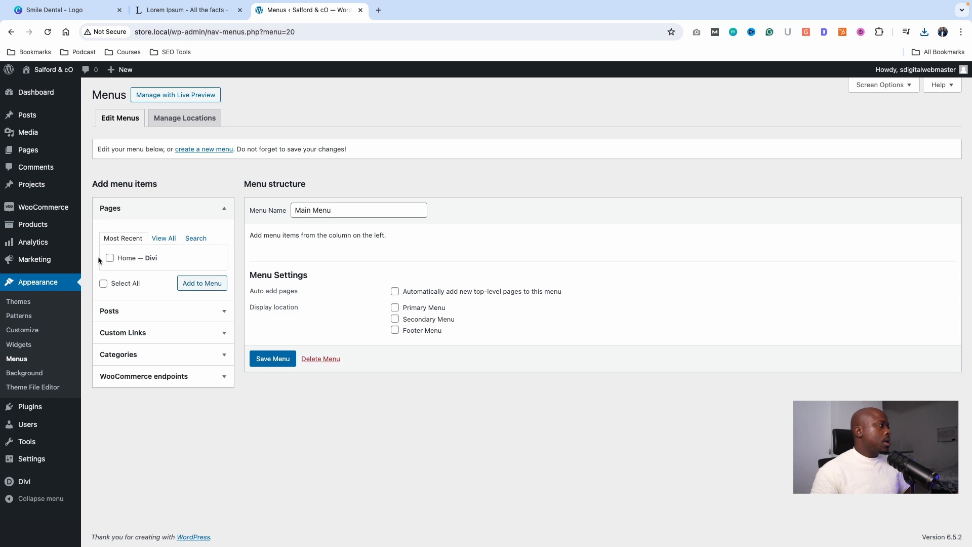
left_click(201, 283)
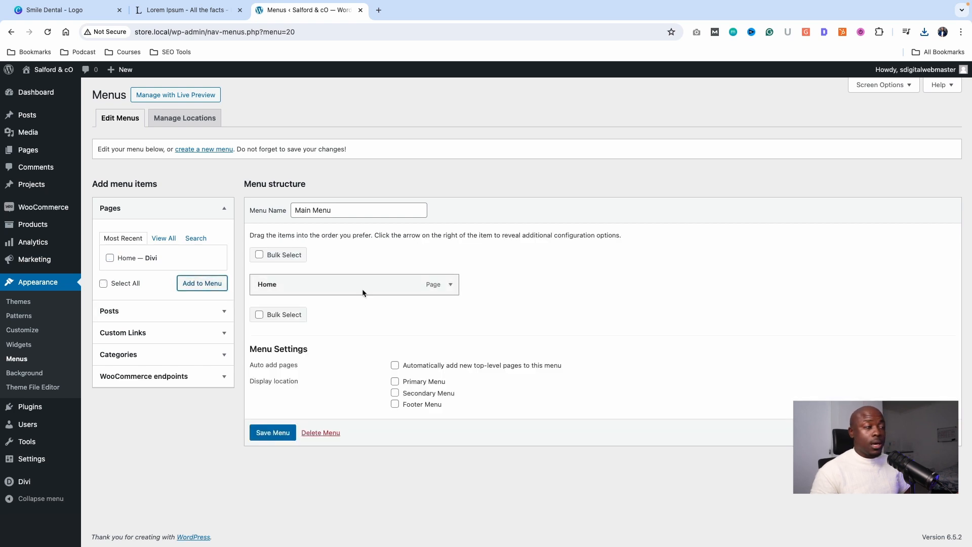
left_click(268, 434)
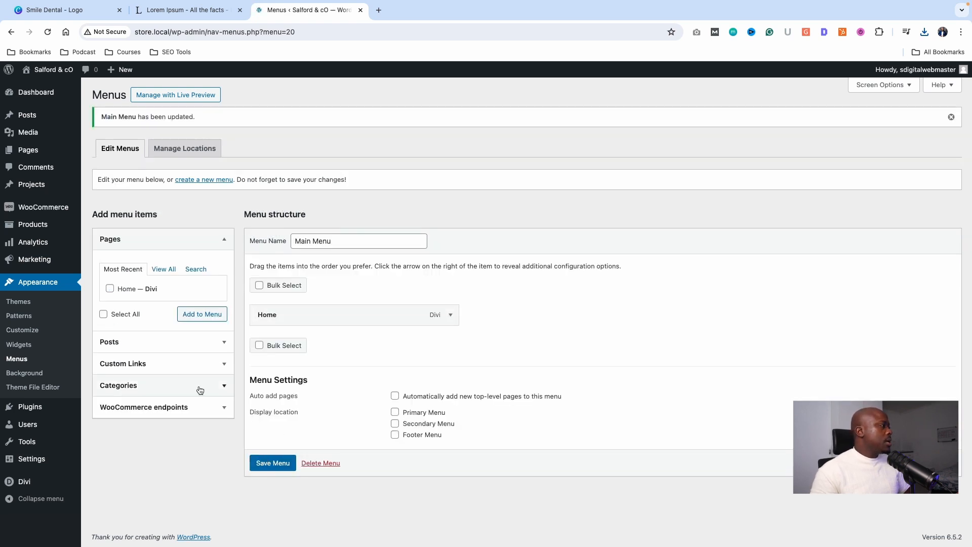
- Set the homepage to display the static page Home in the Reading settings and save the changes
mouse_move(31, 458)
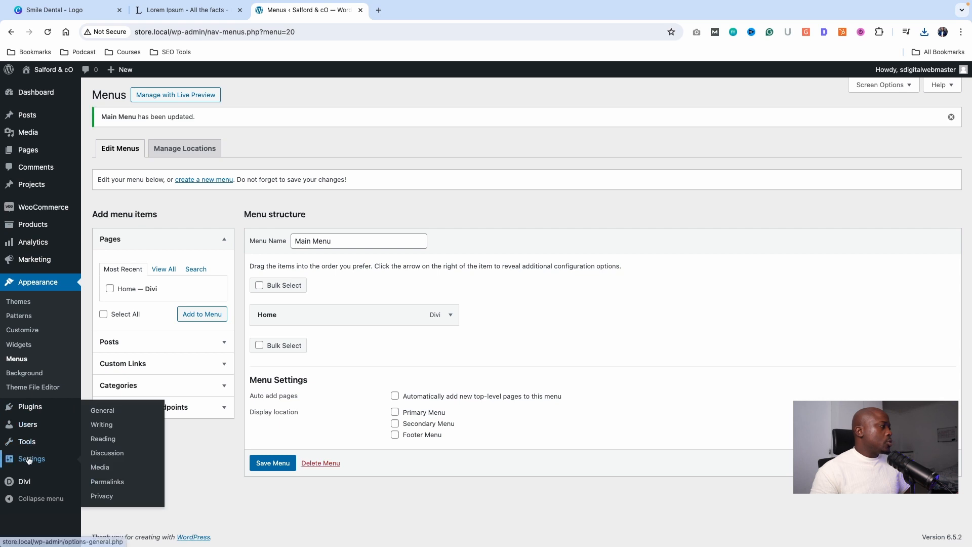
left_click(103, 439)
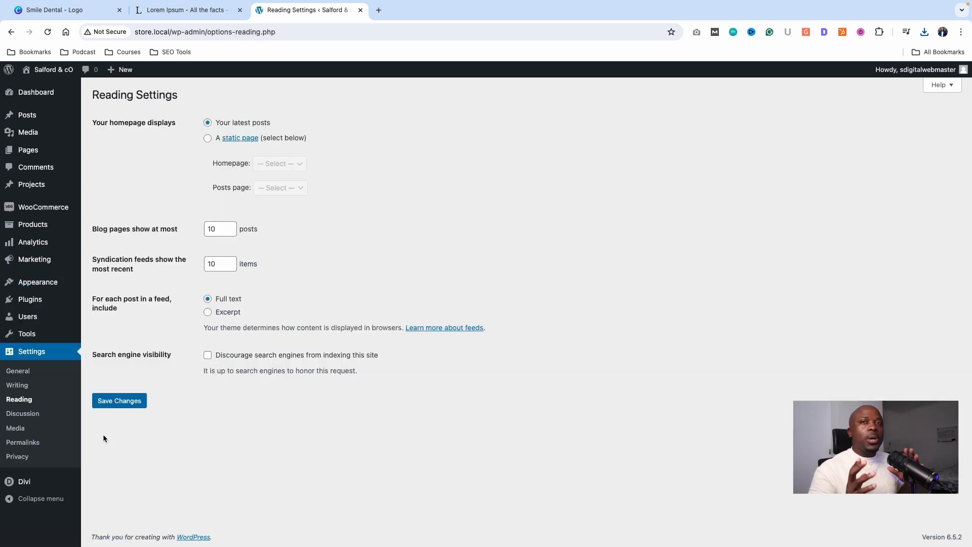
left_click(208, 138)
left_click(268, 164)
left_click(208, 122)
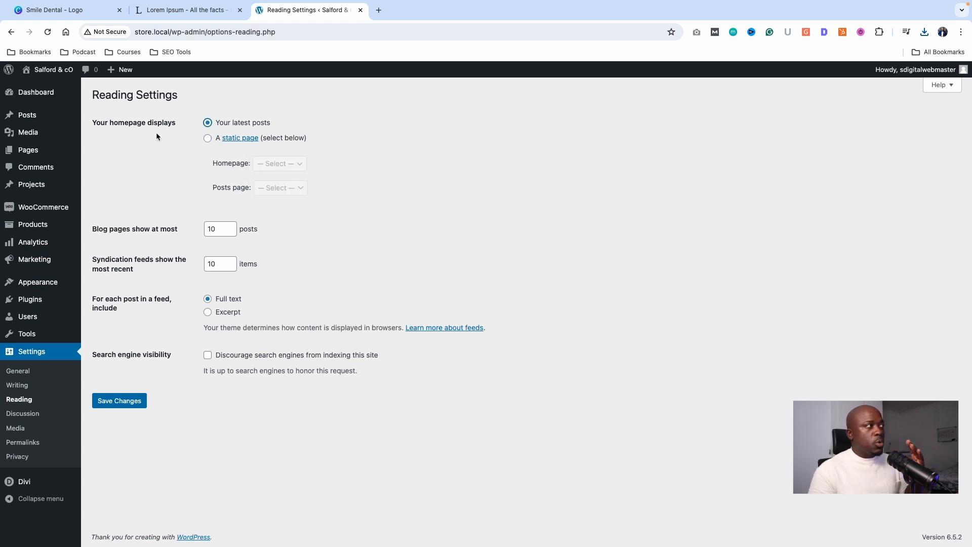
left_click(208, 138)
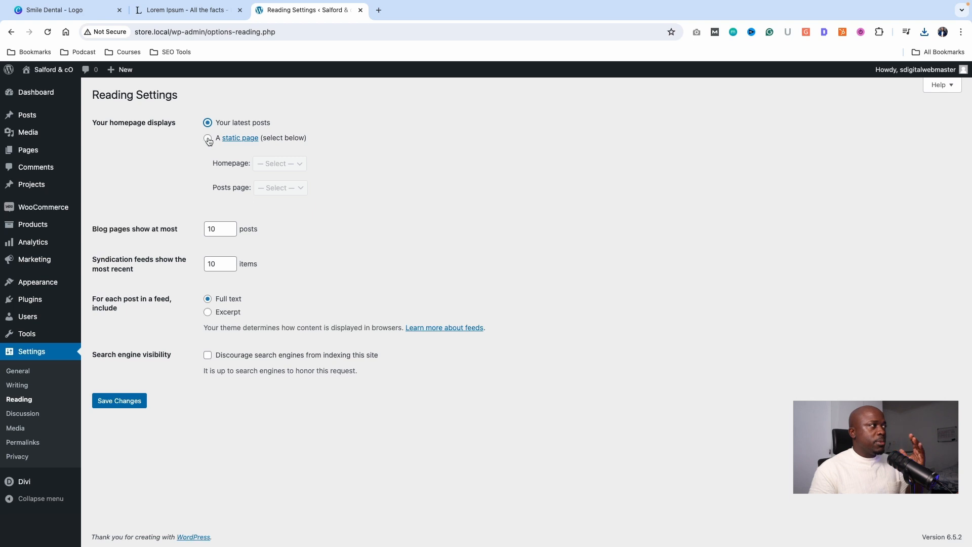
left_click(274, 164)
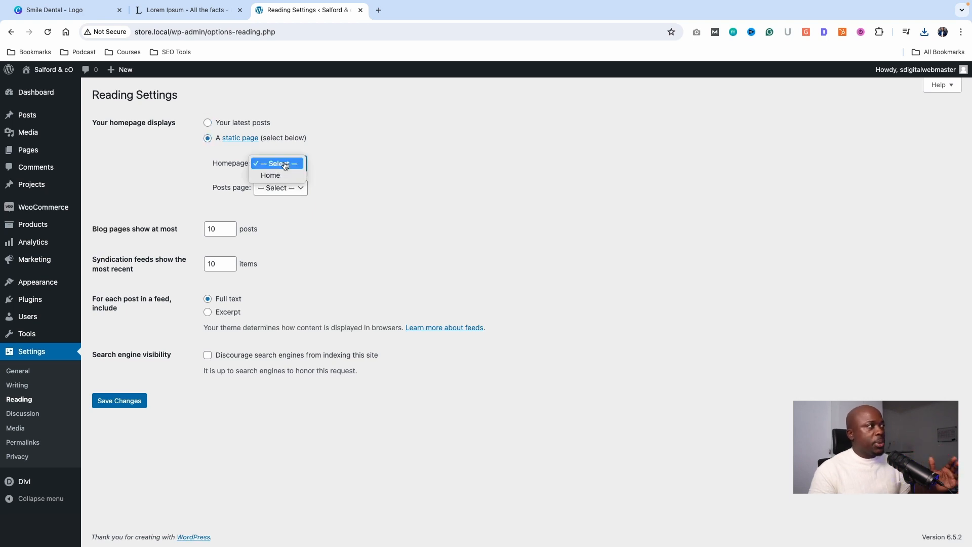
left_click(285, 175)
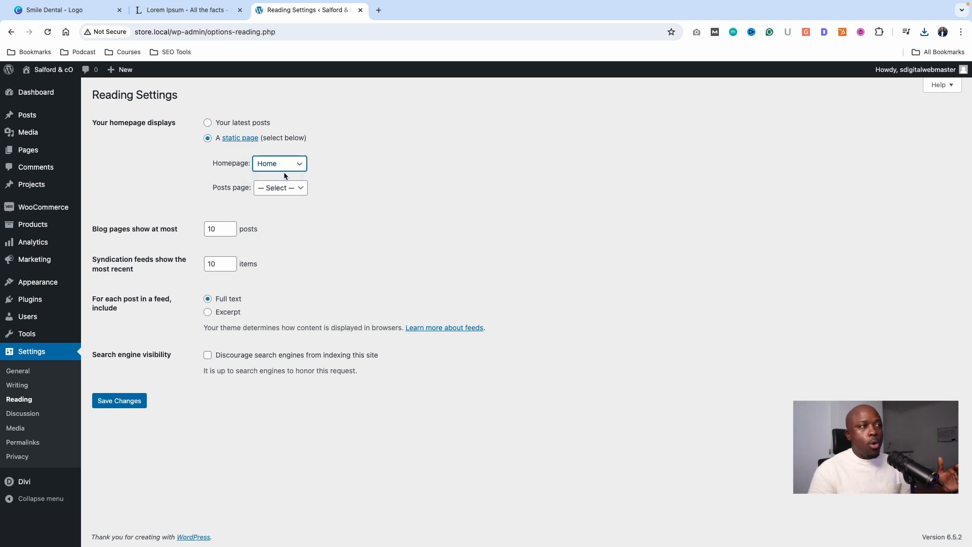
left_click(135, 400)
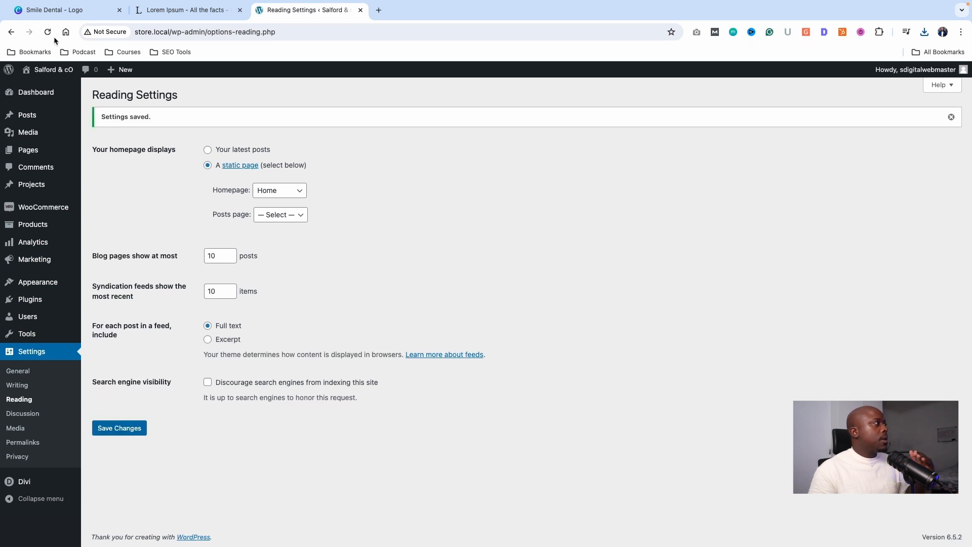
- Visit the store's front page to check the logo and the static homepage
mouse_move(54, 74)
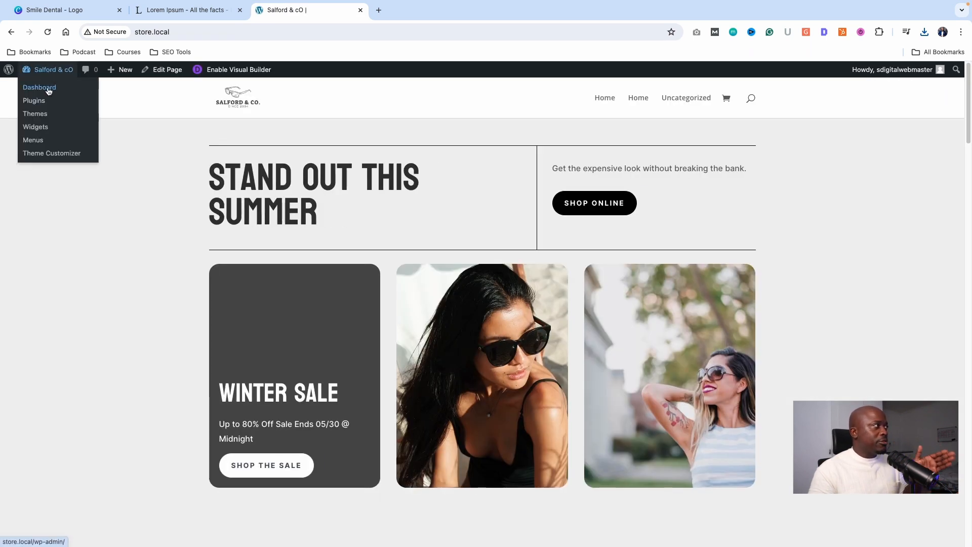
left_click(40, 88)
left_click(47, 70)
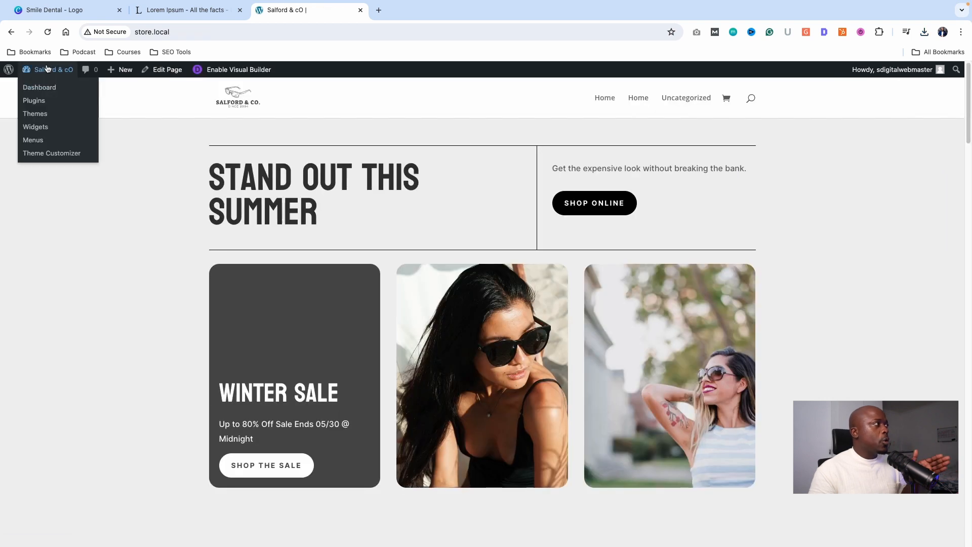